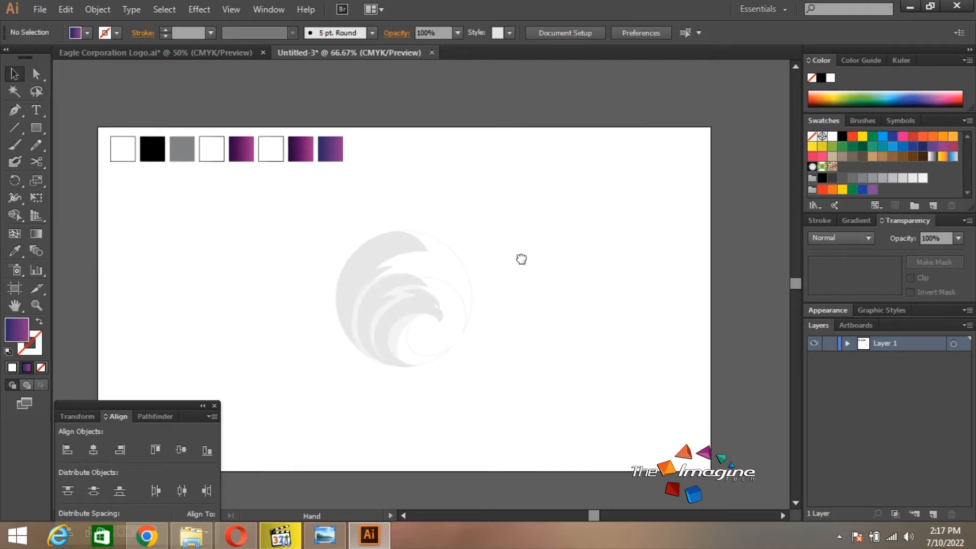
# Step: Move the row of colour squares onto a new layer above the eagle sketch and lock Layer 1
pyautogui.moveTo(386, 126); pyautogui.dragTo(97, 193)
pyautogui.press('Delete')
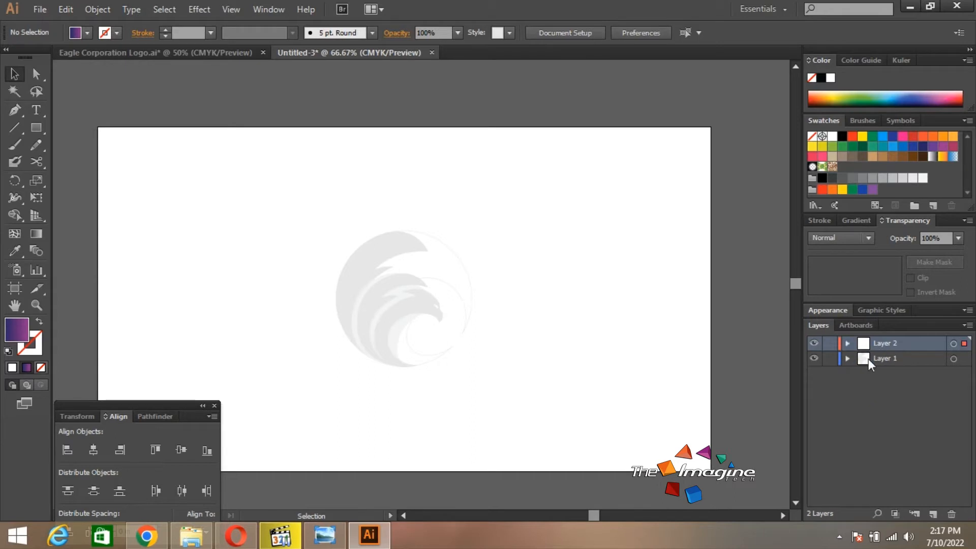
pyautogui.hotkey('ctrl', 'z')
pyautogui.click(638, 337)
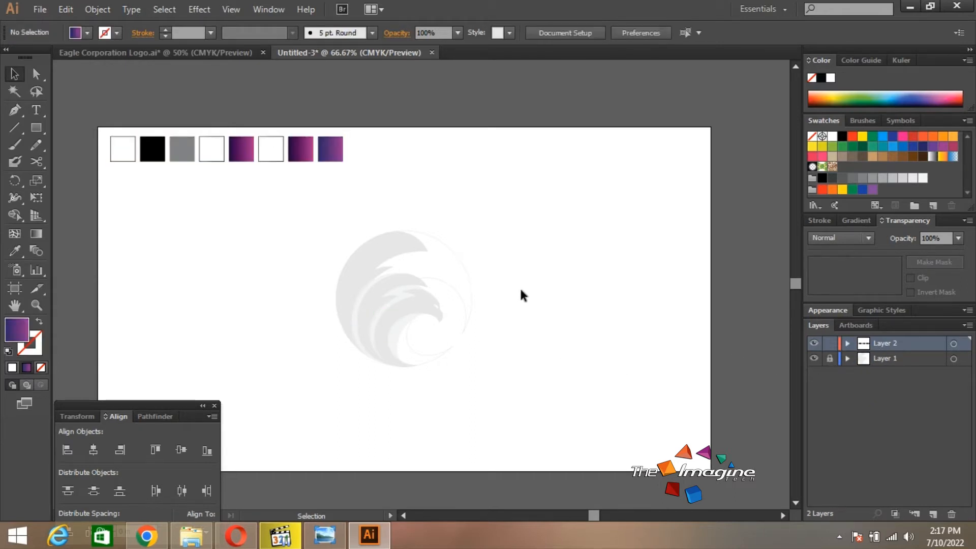
# Step: Draw a circle with the Ellipse tool over the outer ring of the eagle sketch
pyautogui.press('z')
pyautogui.click(388, 307)
pyautogui.click(389, 306)
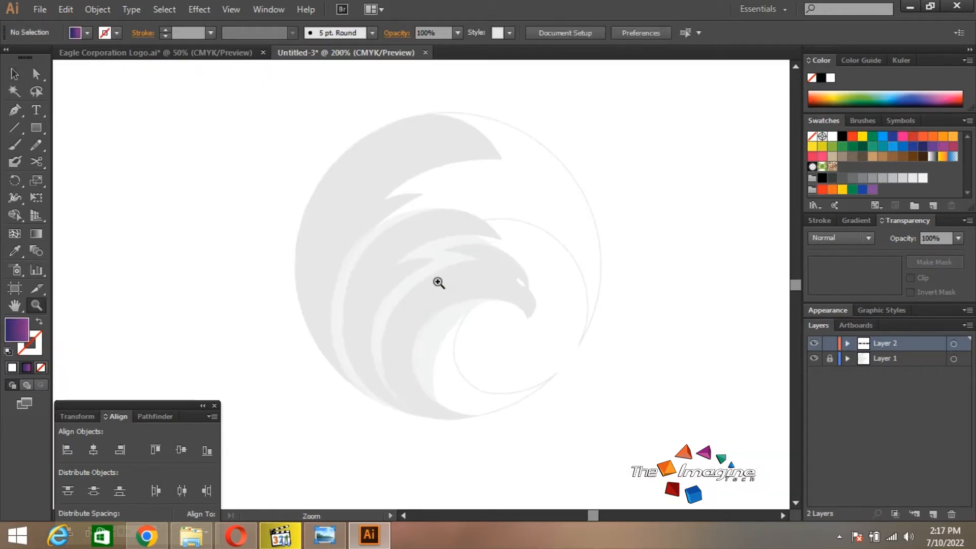
pyautogui.click(438, 282)
pyautogui.moveTo(500, 270); pyautogui.dragTo(500, 281)
pyautogui.moveTo(36, 128); pyautogui.dragTo(80, 161)
pyautogui.moveTo(440, 274); pyautogui.dragTo(637, 425)
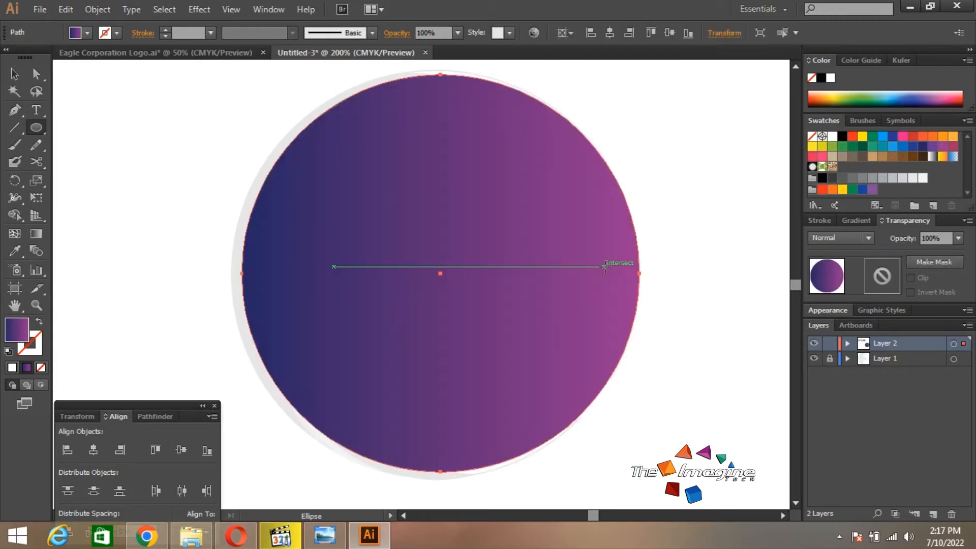
pyautogui.press('v')
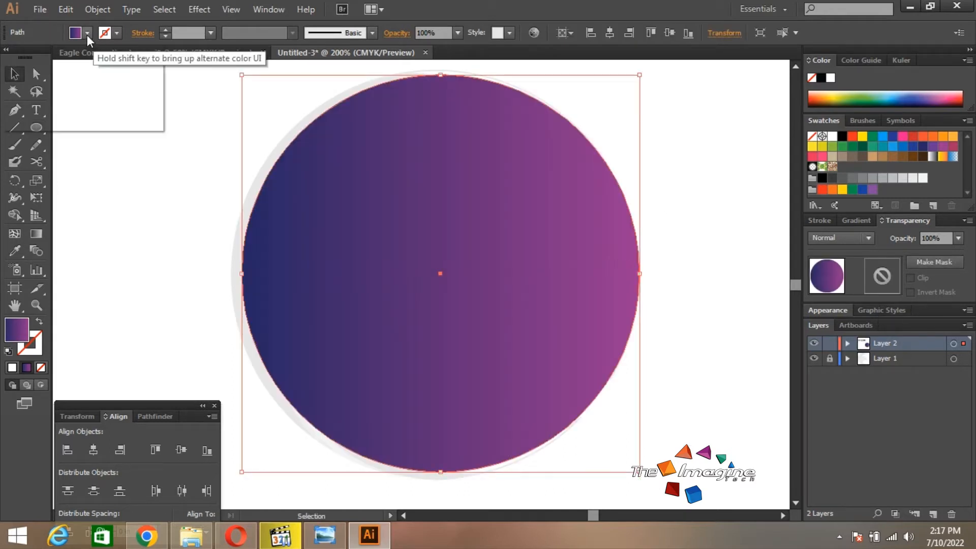
# Step: Remove the circle's fill and give it a red 0.25 pt stroke
pyautogui.click(87, 33)
pyautogui.click(9, 56)
pyautogui.click(116, 34)
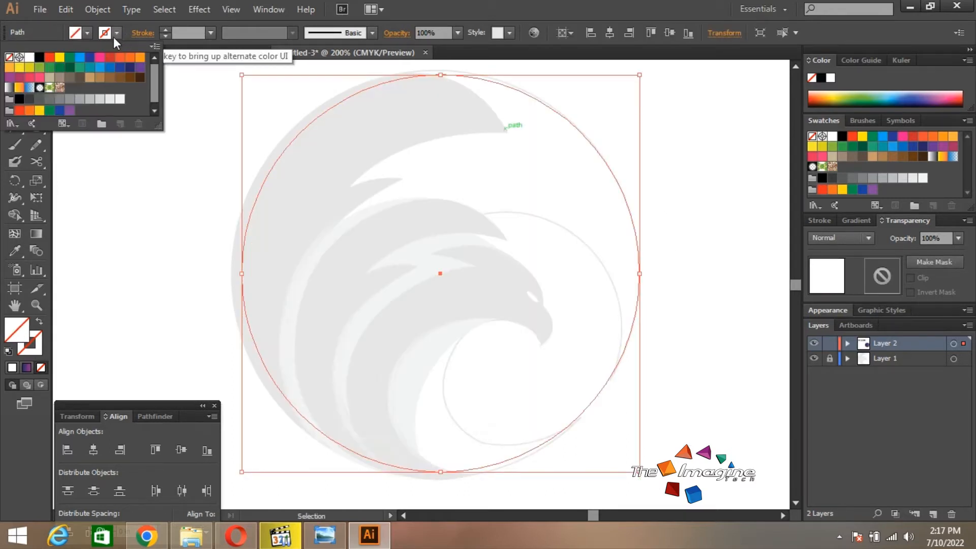
pyautogui.click(51, 57)
pyautogui.click(211, 32)
pyautogui.click(217, 47)
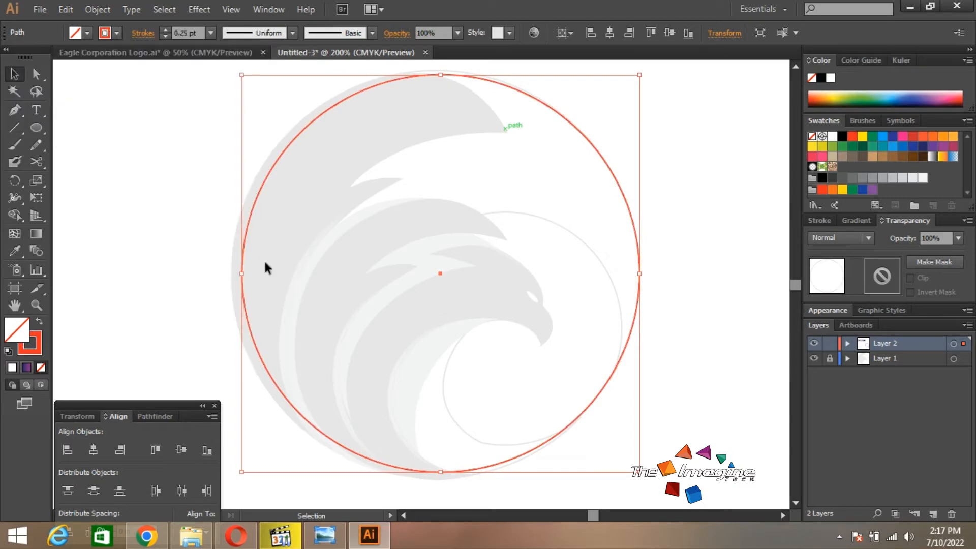
# Step: Resize the red circle so that it matches the sketch's outer ring
pyautogui.moveTo(242, 472)
pyautogui.mouseDown()
pyautogui.moveTo(242, 494)
pyautogui.moveTo(223, 483)
pyautogui.mouseUp()
pyautogui.press('space')
pyautogui.moveTo(397, 289); pyautogui.dragTo(402, 299)
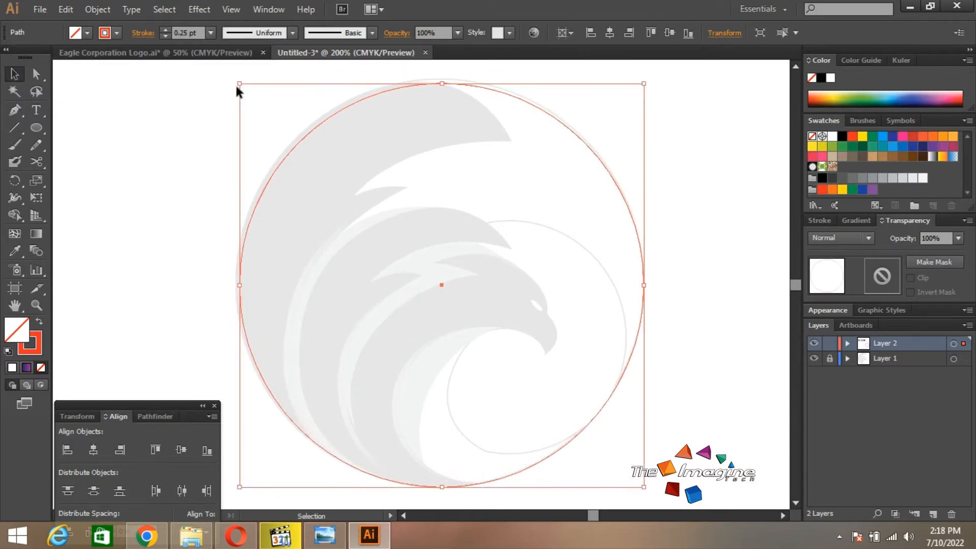
pyautogui.moveTo(241, 84); pyautogui.dragTo(234, 80)
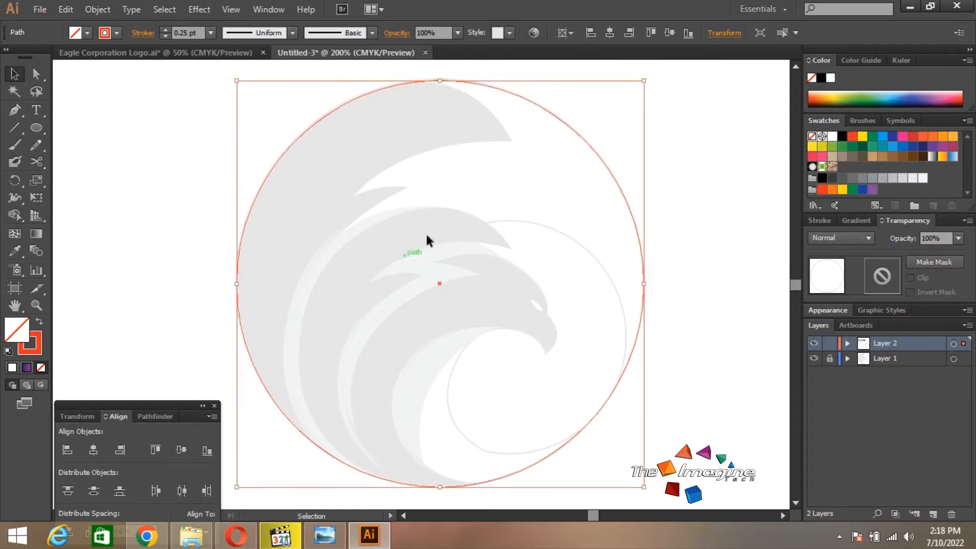
pyautogui.press('space')
pyautogui.moveTo(462, 281); pyautogui.dragTo(462, 273)
pyautogui.click(705, 208)
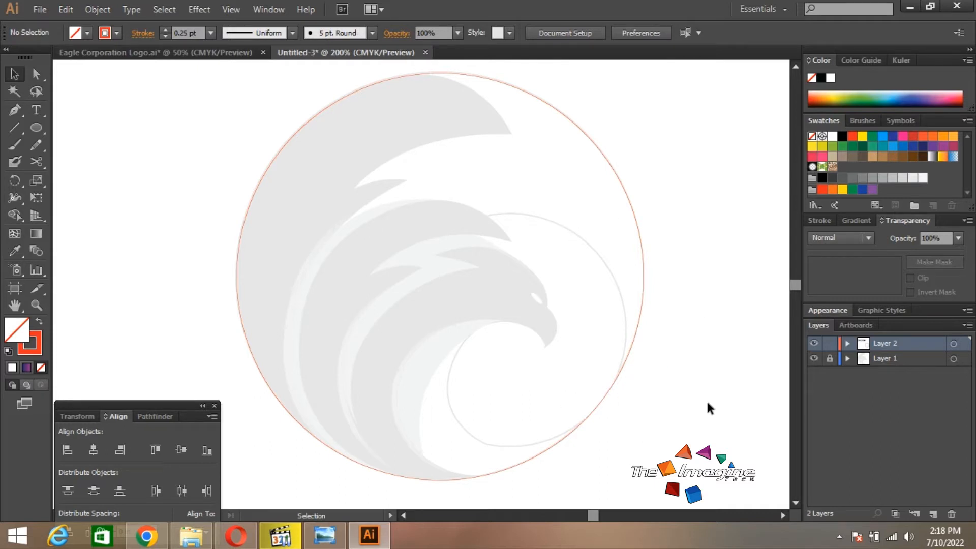
# Step: Duplicate the outer circle, scale the copy down and place it over the sketch's inner ring
pyautogui.click(611, 392)
pyautogui.press('a')
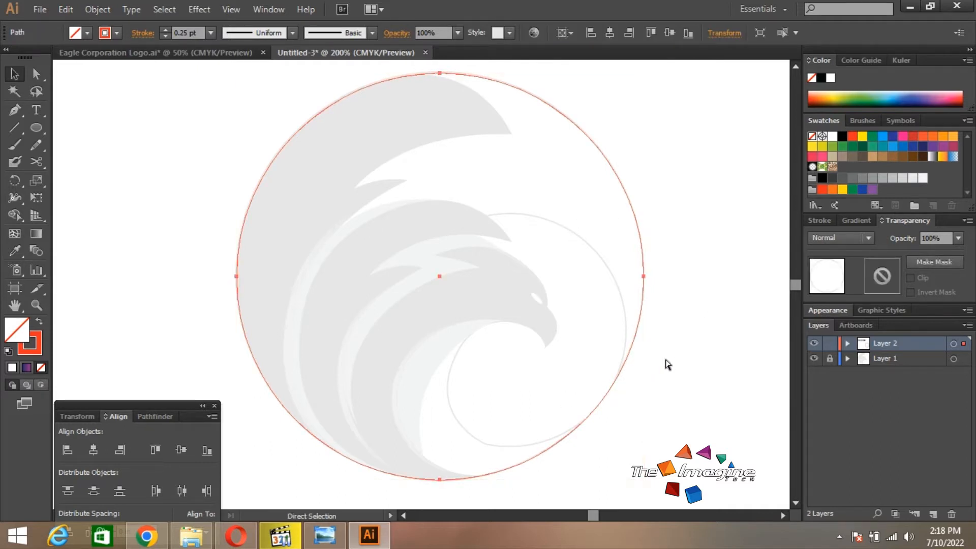
pyautogui.press('p')
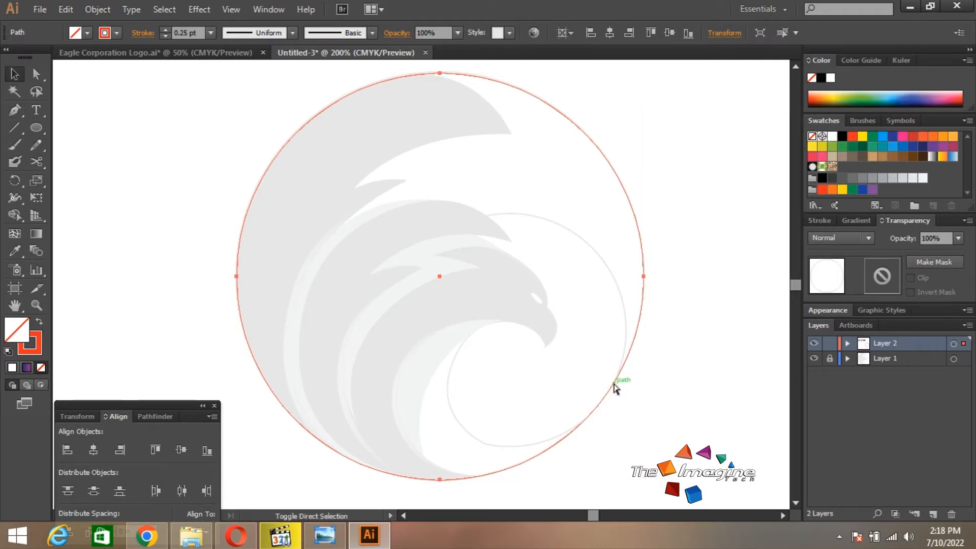
pyautogui.press('v')
pyautogui.moveTo(643, 479); pyautogui.dragTo(577, 413)
pyautogui.moveTo(563, 330); pyautogui.dragTo(606, 383)
# Step: Resize and shift the smaller circle to match the ring around the eagle's head
pyautogui.moveTo(348, 193); pyautogui.dragTo(369, 212)
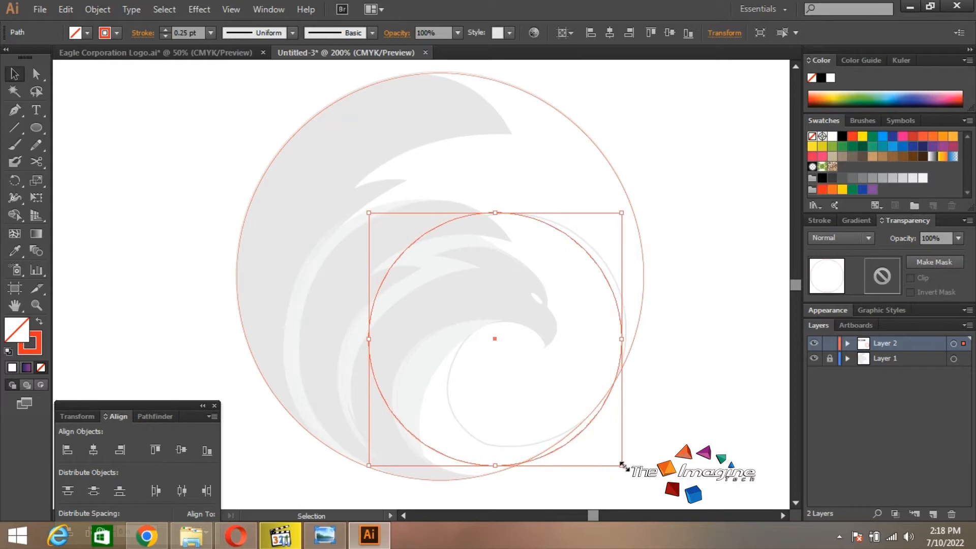
pyautogui.moveTo(622, 465); pyautogui.dragTo(598, 441)
pyautogui.moveTo(598, 340); pyautogui.dragTo(626, 350)
pyautogui.moveTo(397, 219); pyautogui.dragTo(394, 215)
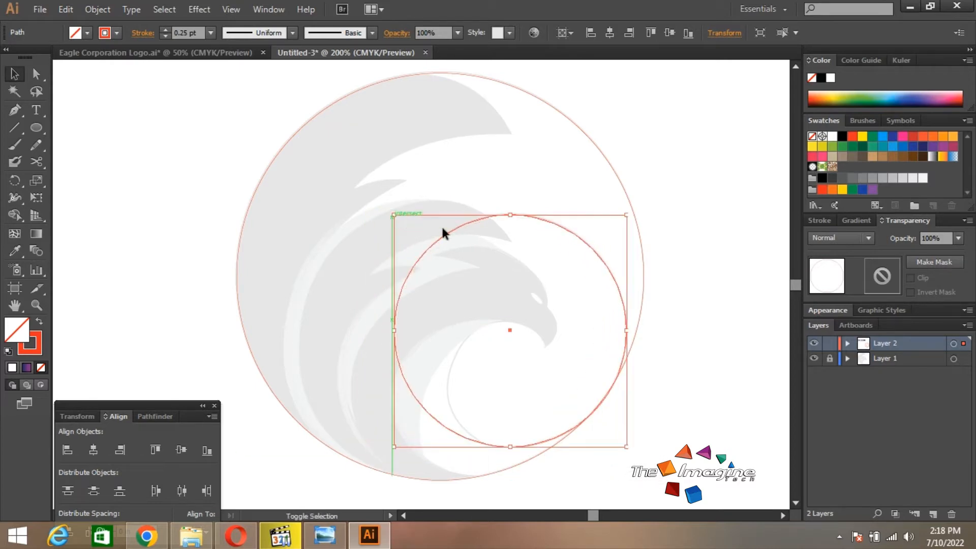
# Step: Fine-tune the smaller circle's position where it crosses the outer circle at the ring's lower right opening
pyautogui.click(588, 388)
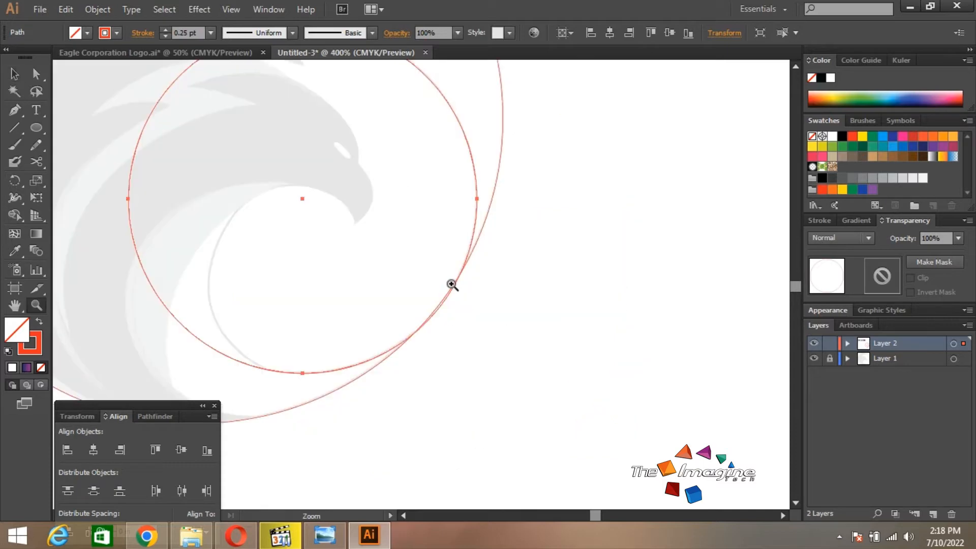
pyautogui.click(450, 283)
pyautogui.click(426, 283)
pyautogui.moveTo(450, 279); pyautogui.dragTo(590, 351)
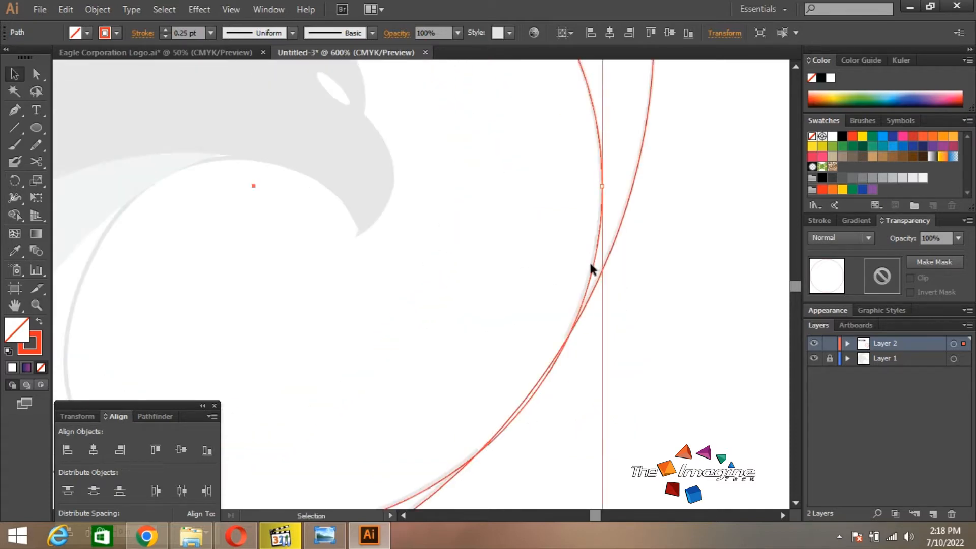
pyautogui.moveTo(590, 264); pyautogui.dragTo(587, 264)
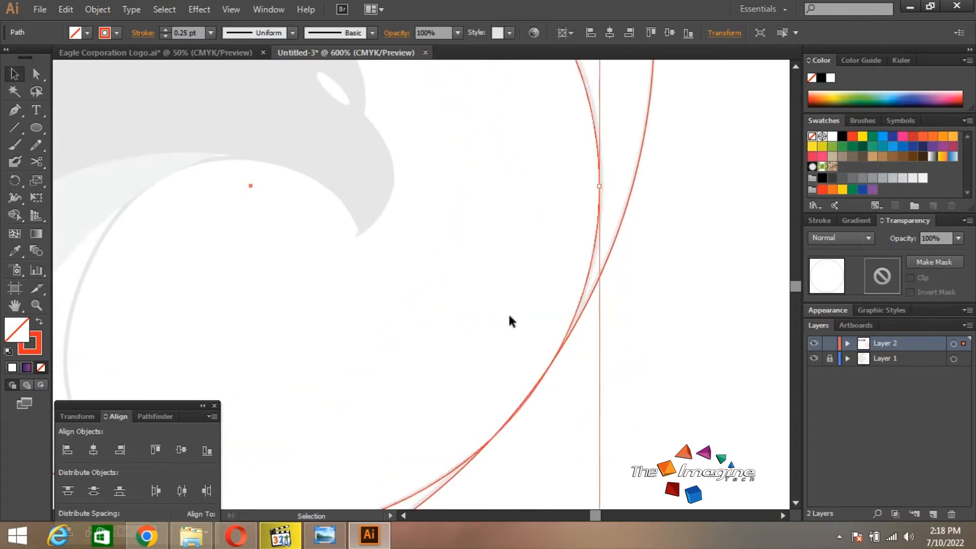
pyautogui.hotkey('ctrl', 'space')
pyautogui.click(517, 372)
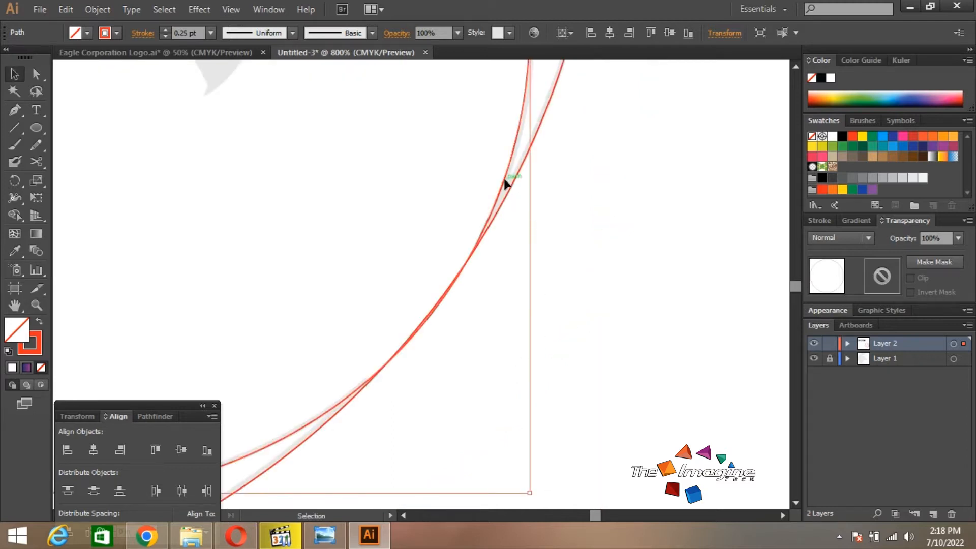
pyautogui.moveTo(503, 182); pyautogui.dragTo(503, 186)
pyautogui.moveTo(450, 288); pyautogui.dragTo(437, 277)
pyautogui.hotkey('ctrl', 'space')
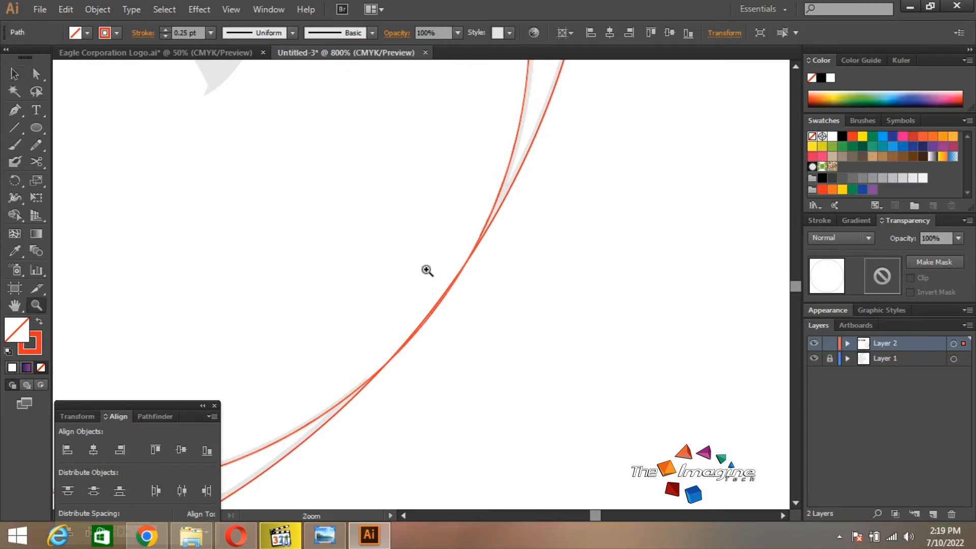
pyautogui.keyDown('alt'); pyautogui.click(418, 331); pyautogui.keyUp('alt')
pyautogui.click(418, 331)
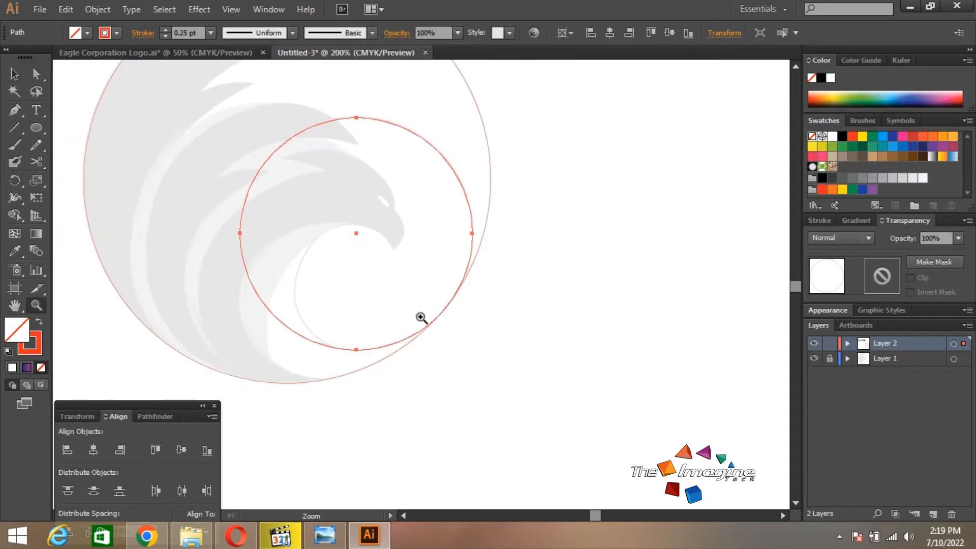
pyautogui.click(420, 318)
pyautogui.click(420, 250)
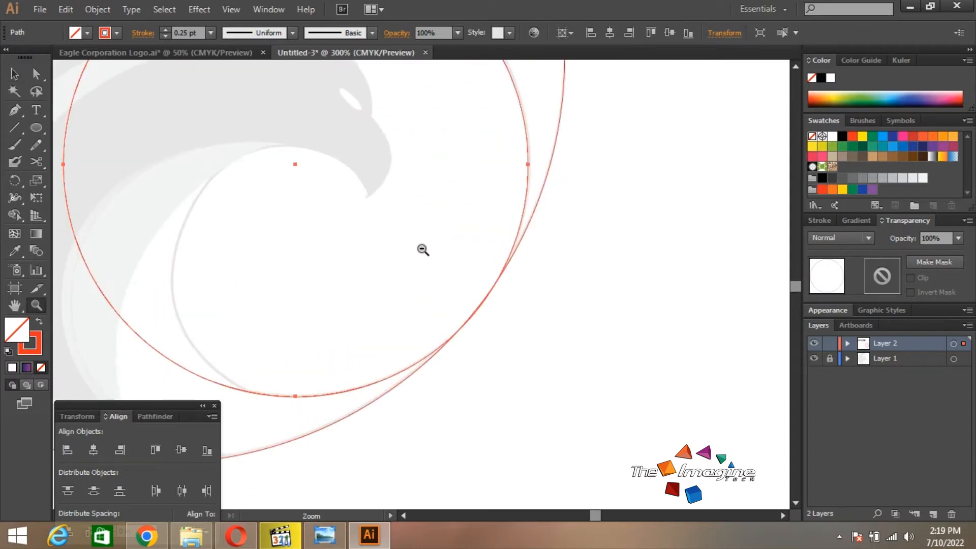
pyautogui.keyDown('alt'); pyautogui.click(423, 249); pyautogui.keyUp('alt')
pyautogui.moveTo(422, 222); pyautogui.dragTo(579, 277)
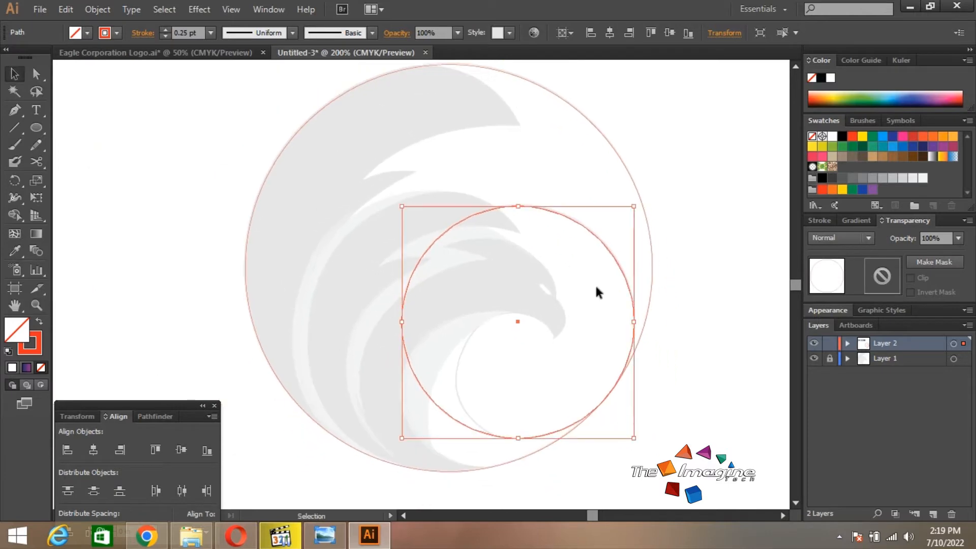
# Step: Fill the large outer circle with black
pyautogui.click(652, 294)
pyautogui.click(88, 32)
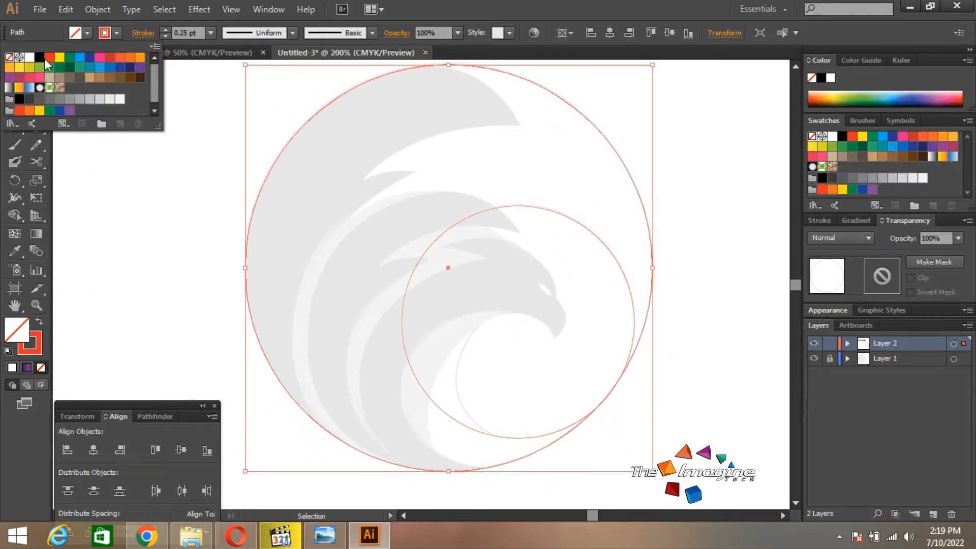
pyautogui.click(41, 57)
# Step: Subtract the smaller circle from the black circle with Minus Front to form a crescent
pyautogui.click(618, 265)
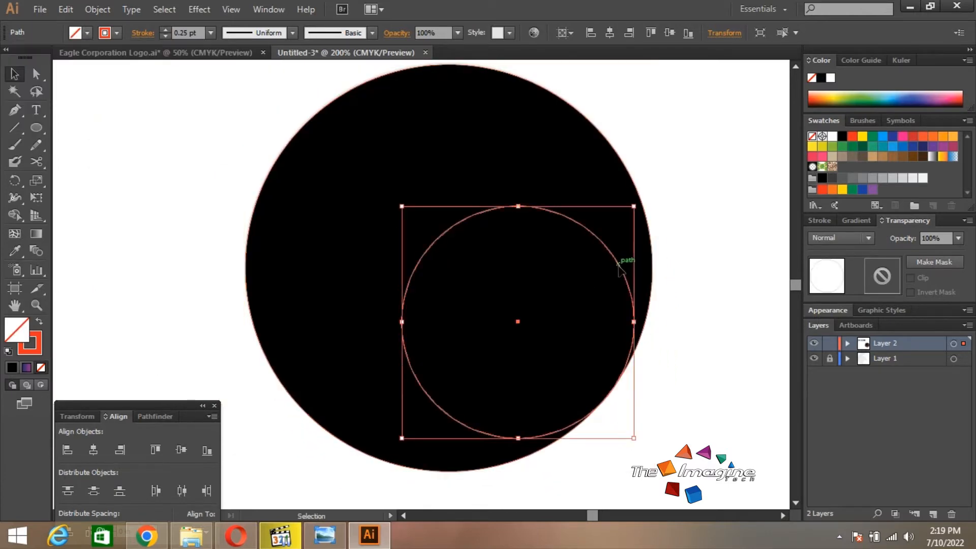
pyautogui.keyDown('shift'); pyautogui.click(638, 237); pyautogui.keyUp('shift')
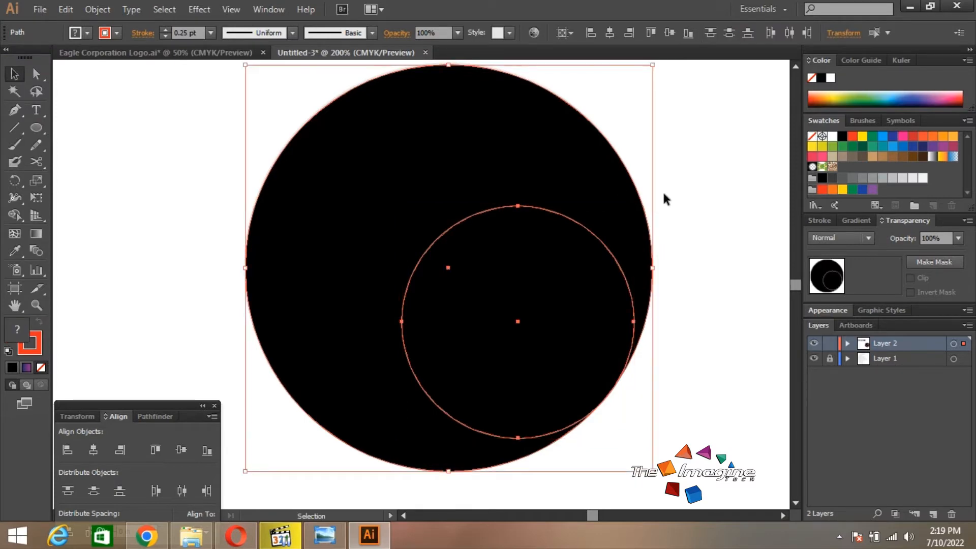
pyautogui.click(151, 416)
pyautogui.click(92, 450)
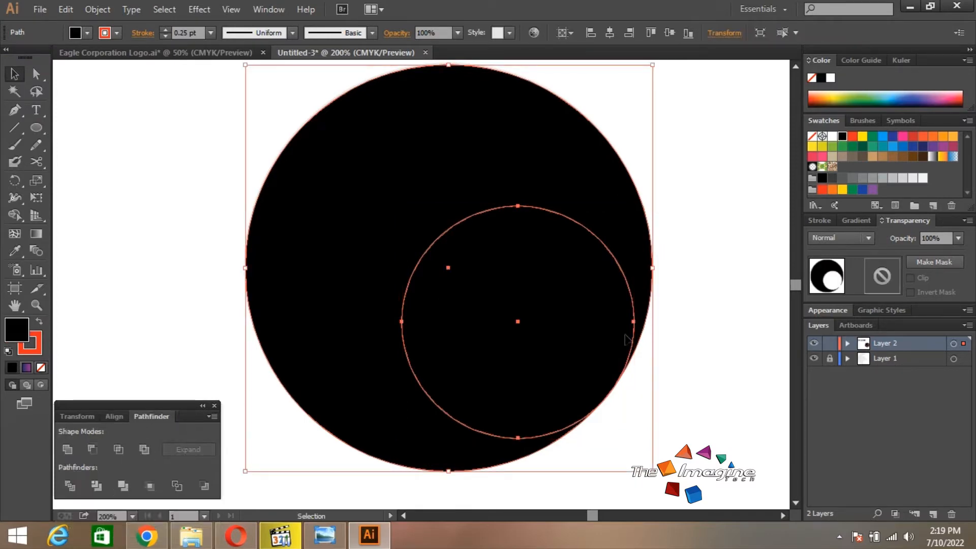
pyautogui.click(687, 220)
pyautogui.click(598, 233)
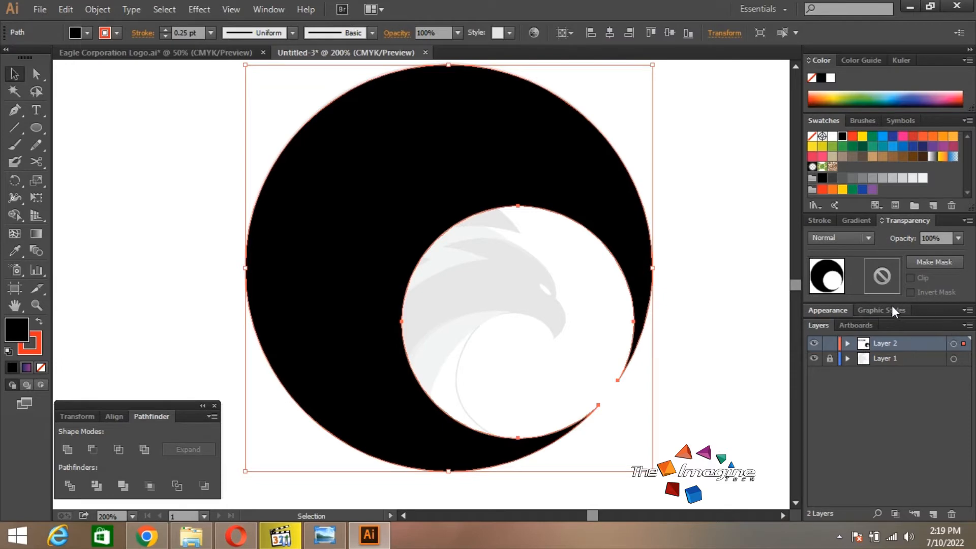
# Step: Set the black crescent's opacity to 20% and select it over the sketch
pyautogui.click(957, 238)
pyautogui.click(939, 285)
pyautogui.click(724, 206)
pyautogui.moveTo(678, 196); pyautogui.dragTo(686, 197)
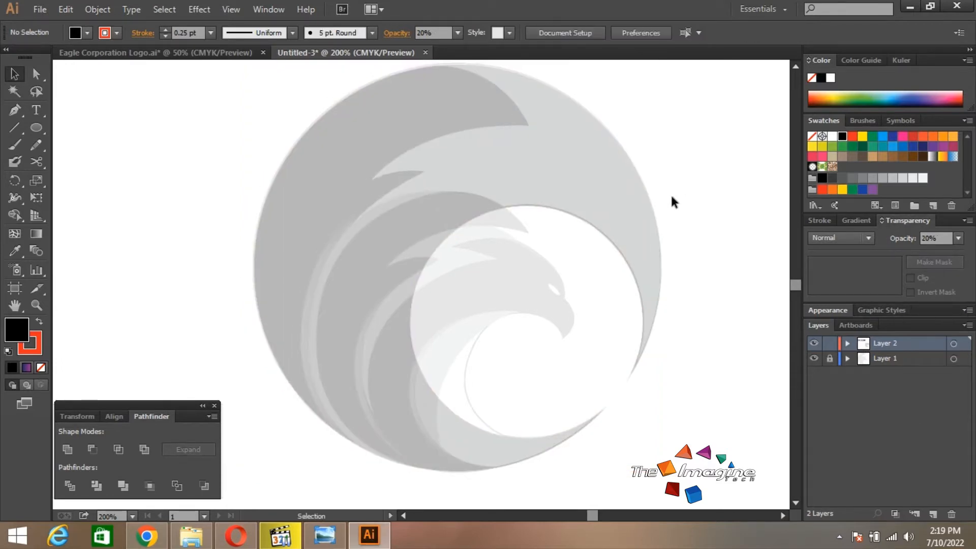
pyautogui.click(519, 146)
pyautogui.click(669, 125)
pyautogui.click(454, 116)
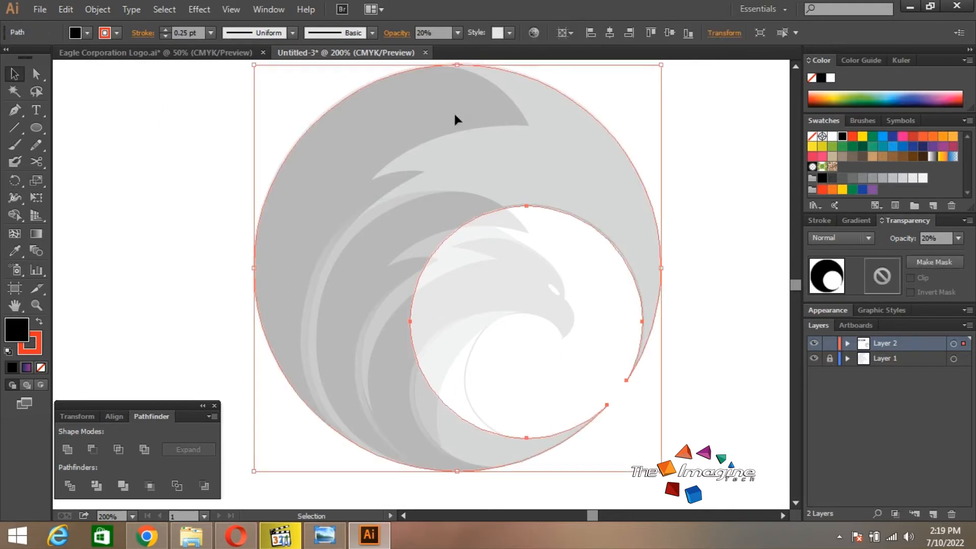
# Step: Trace the inner edge of the large outer feather with the Pen tool, from its pointed tip down to the circle's lower-left edge
pyautogui.press('p')
pyautogui.click(527, 125)
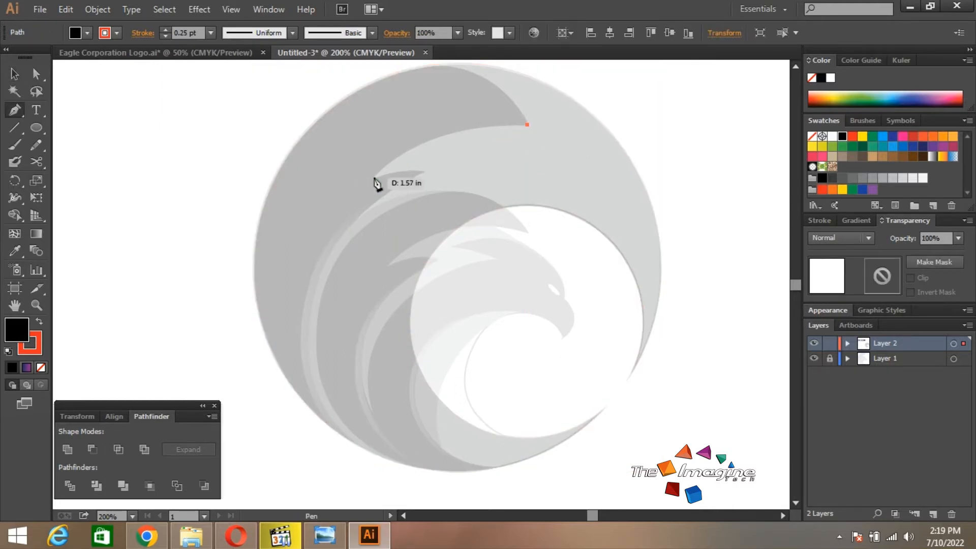
pyautogui.moveTo(371, 178); pyautogui.dragTo(314, 234)
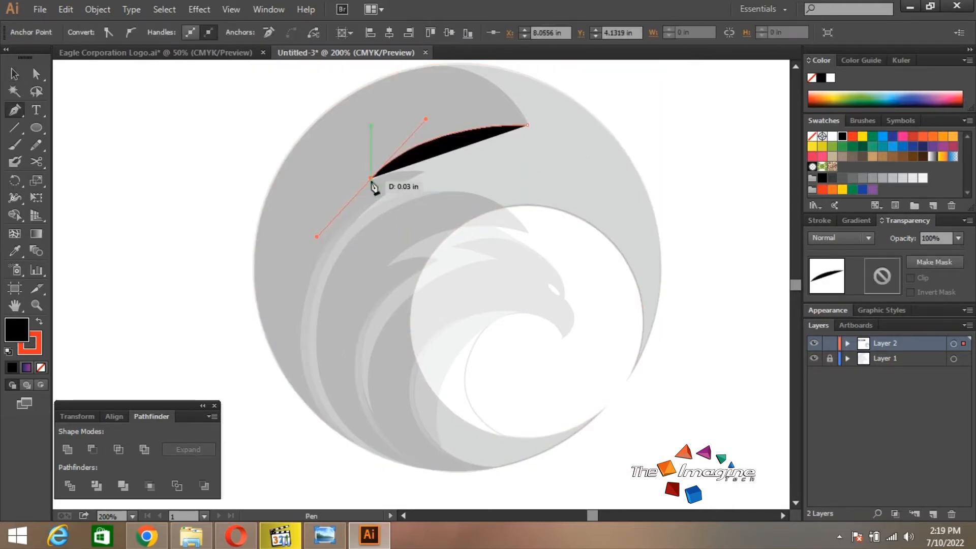
pyautogui.click(446, 173)
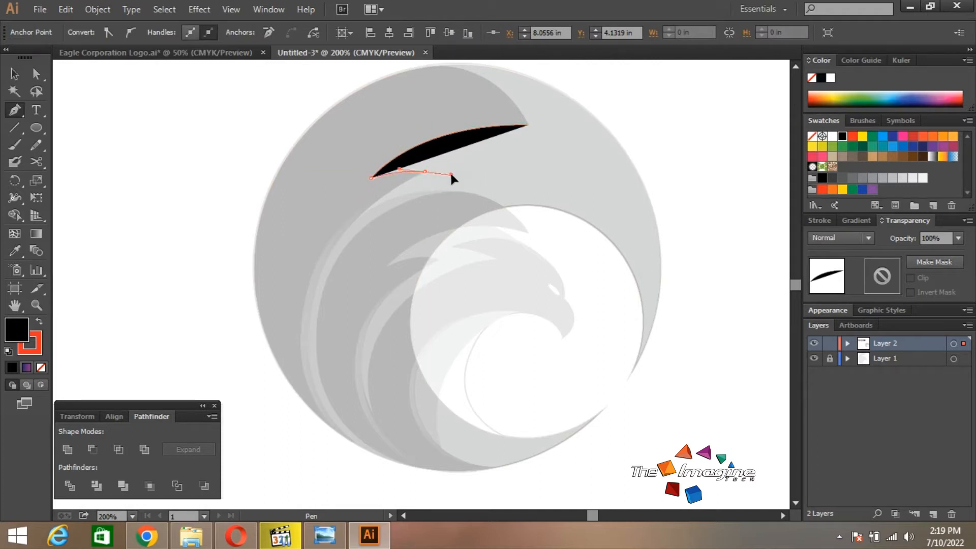
pyautogui.hotkey('ctrl', 'z')
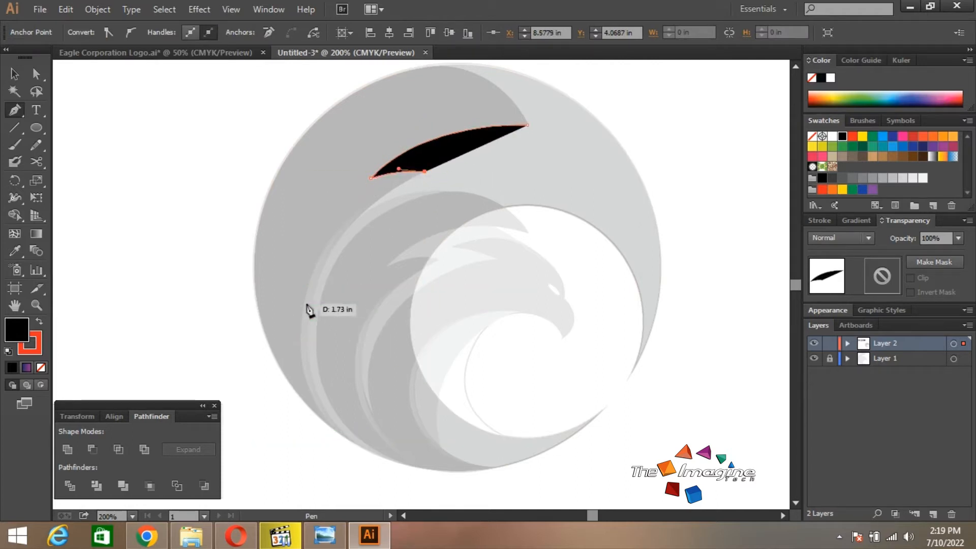
pyautogui.moveTo(312, 306); pyautogui.dragTo(294, 405)
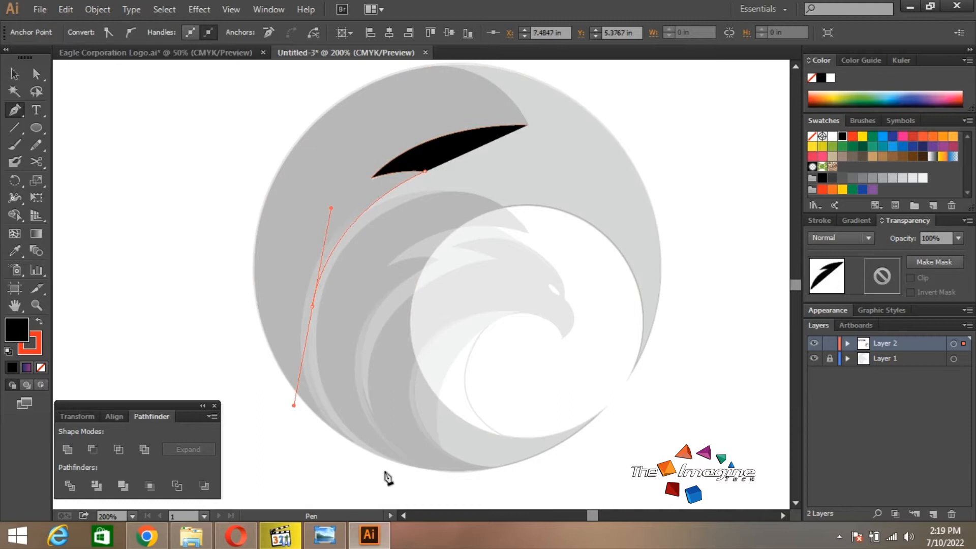
pyautogui.click(356, 443)
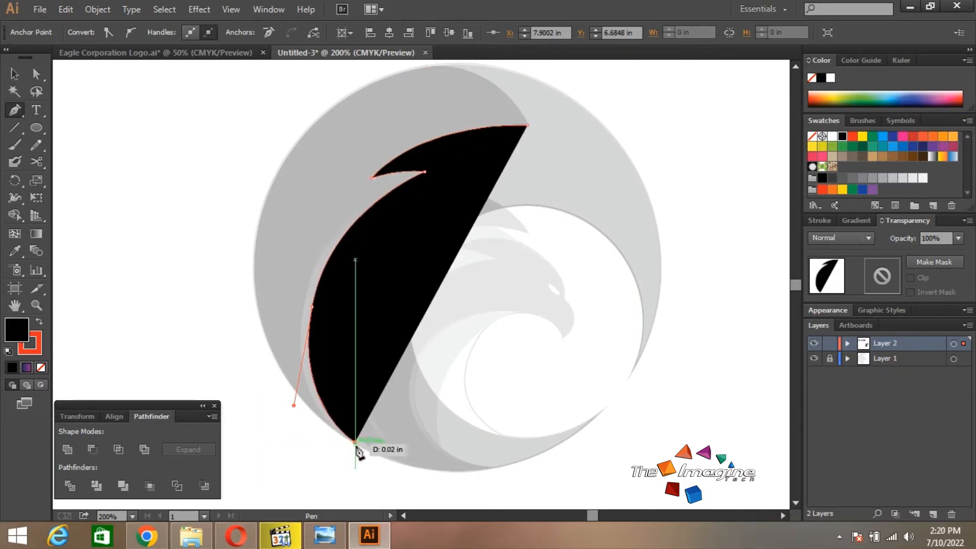
# Step: Remove the fill from the traced outer feather path, leaving only its red outline, and select that path
pyautogui.press('v')
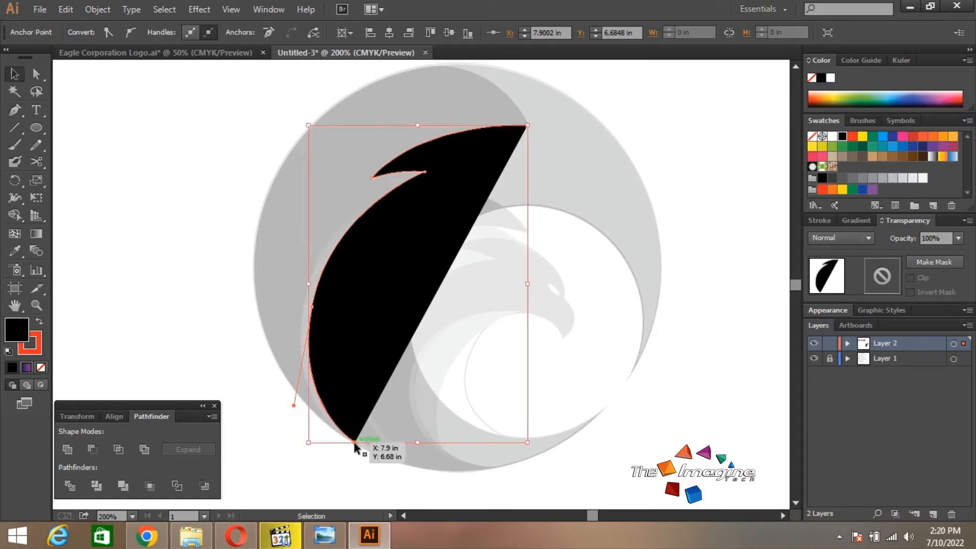
pyautogui.click(362, 301)
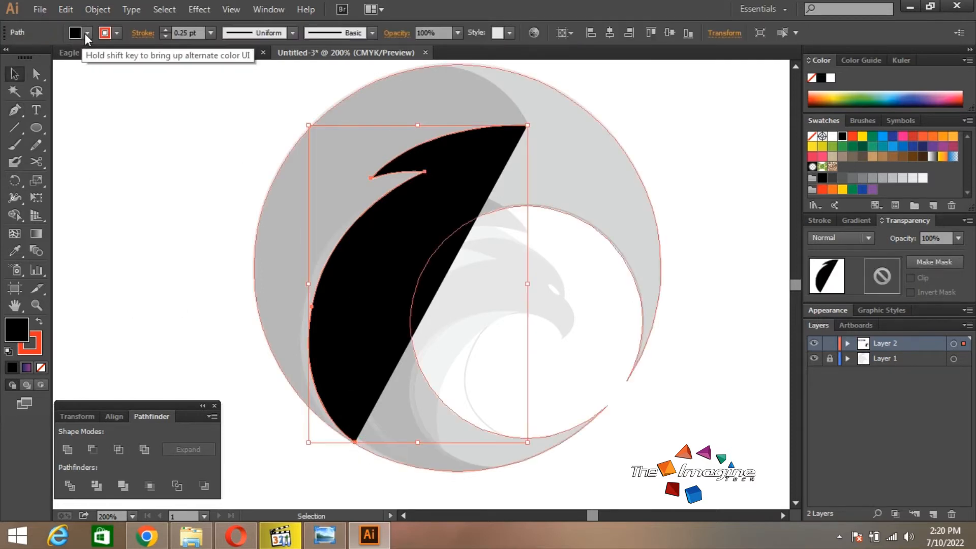
pyautogui.click(77, 32)
pyautogui.click(12, 57)
pyautogui.click(697, 170)
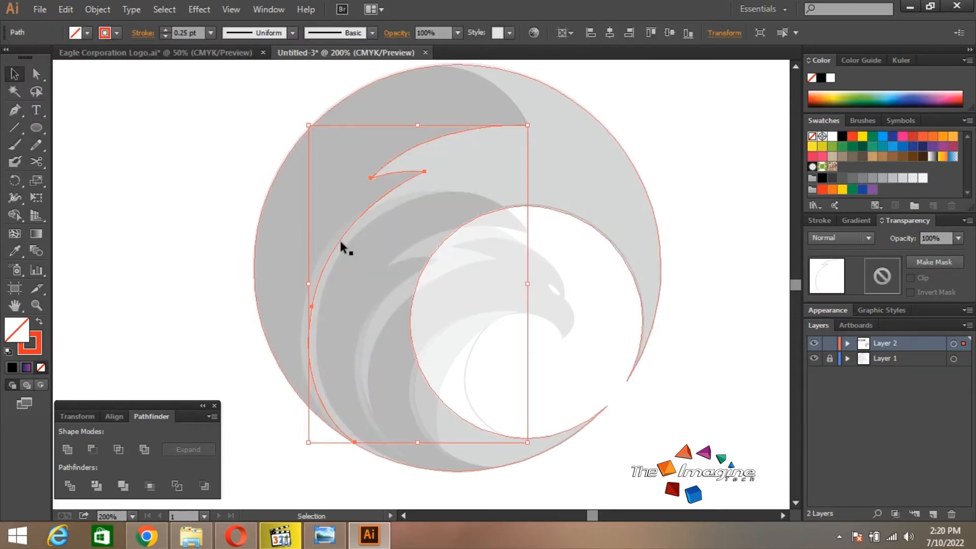
pyautogui.click(355, 251)
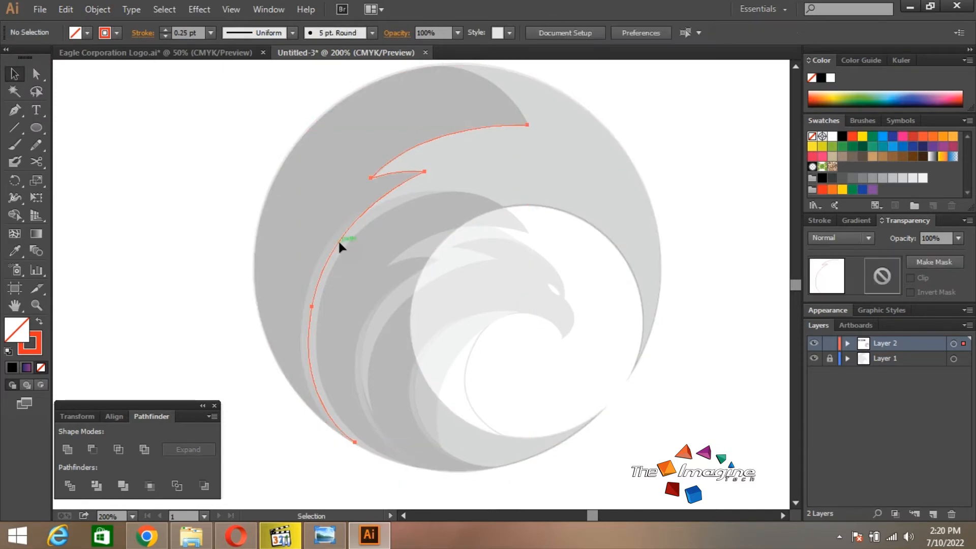
pyautogui.click(337, 239)
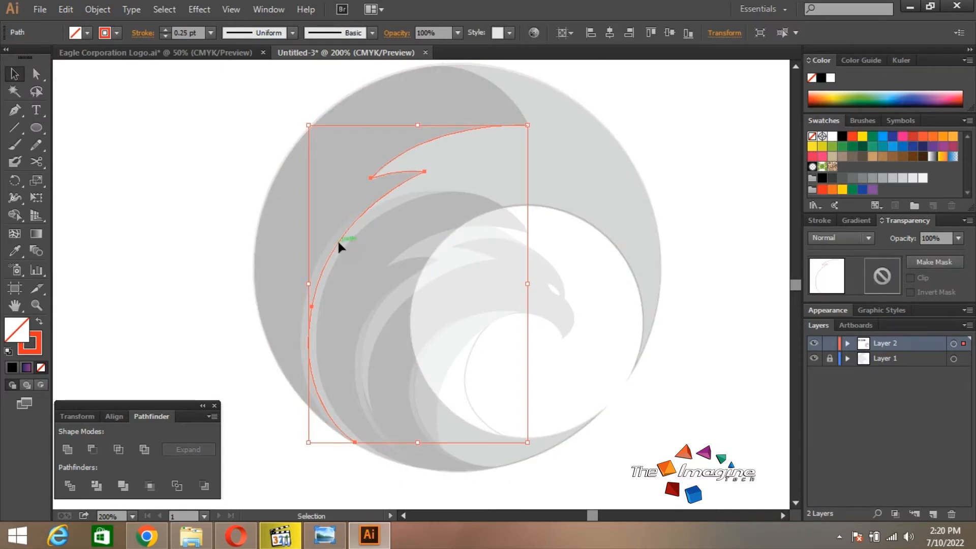
# Step: Extend the feather path from its lower end with straight segments around the outside of the circle to above its upper-left edge
pyautogui.press('p')
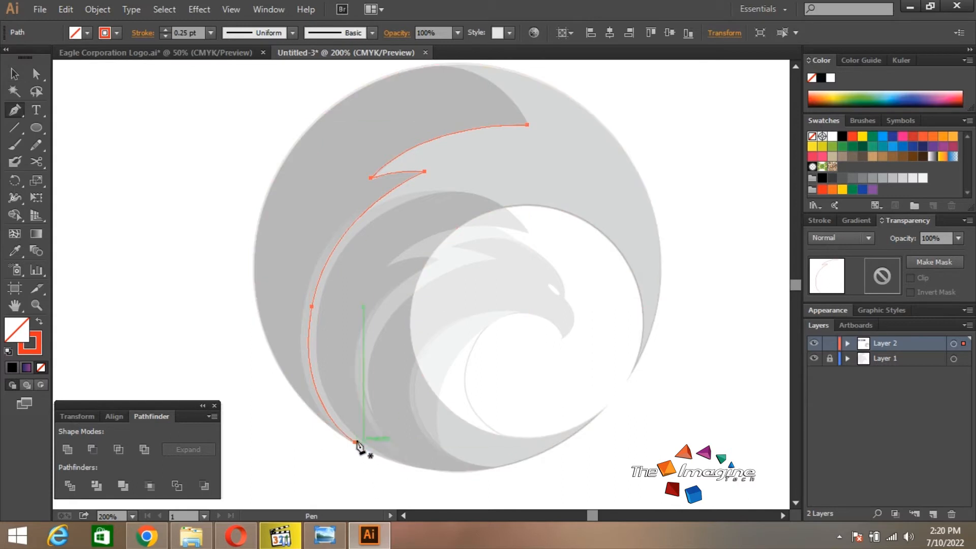
pyautogui.click(355, 442)
pyautogui.click(283, 460)
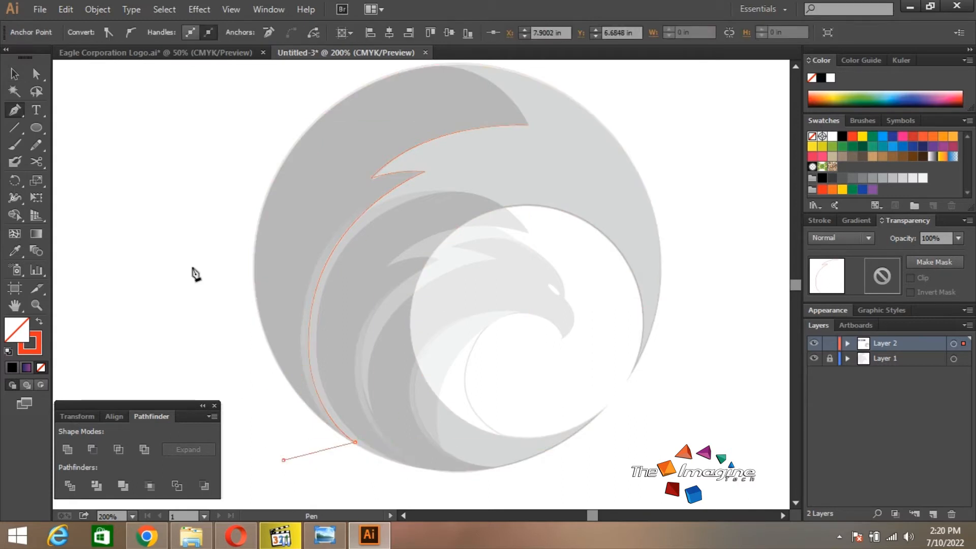
pyautogui.click(188, 242)
pyautogui.click(223, 148)
pyautogui.scroll(3, 305, 181)
pyautogui.click(345, 126)
pyautogui.click(460, 116)
pyautogui.click(578, 141)
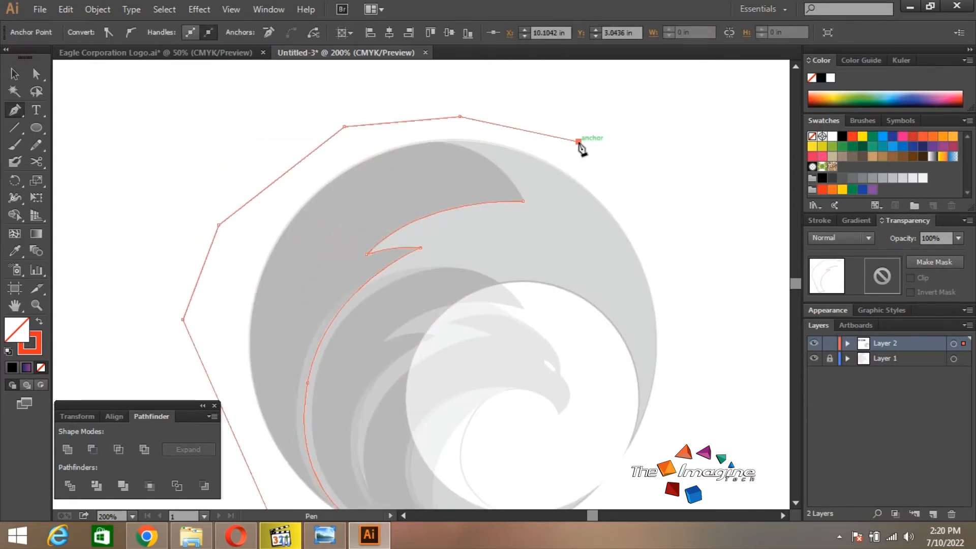
pyautogui.hotkey('ctrl', 'z')
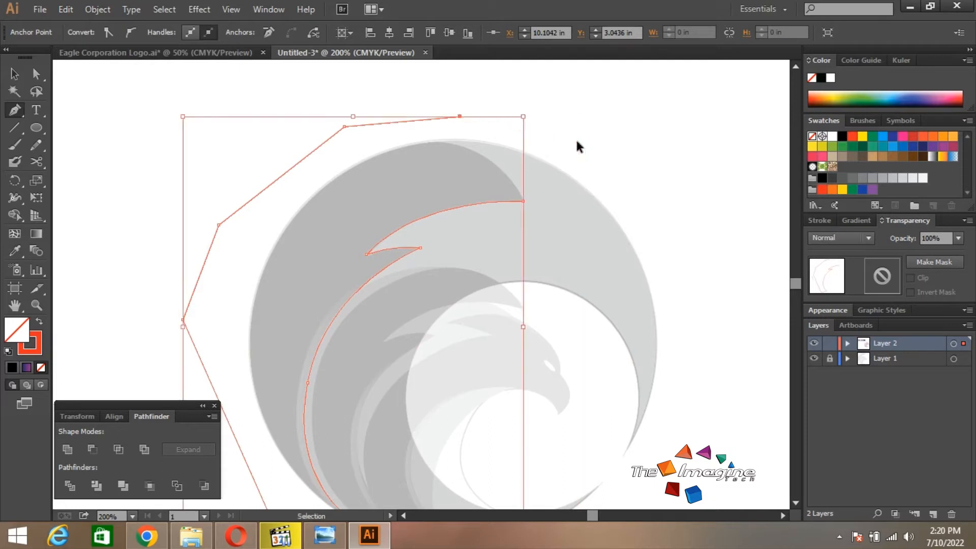
pyautogui.hotkey('ctrl', 'z')
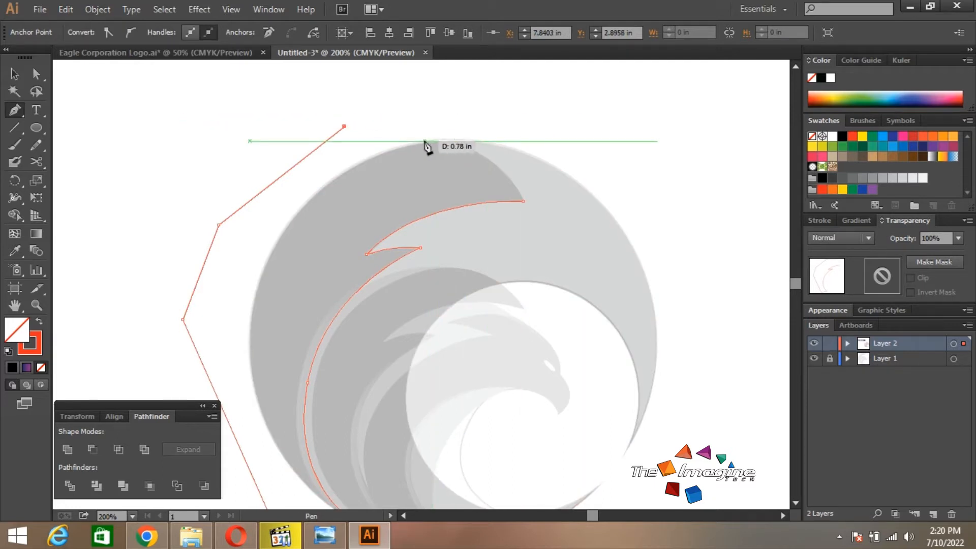
# Step: Continue the path to the circle's top edge and close it with a curve along the feather's upper edge to its tip
pyautogui.click(424, 140)
pyautogui.click(522, 201)
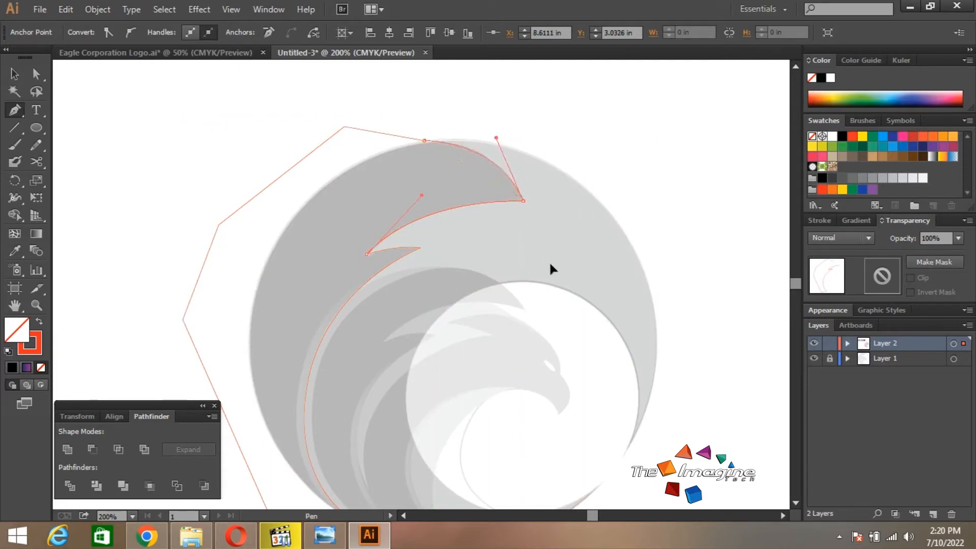
pyautogui.press('v')
pyautogui.click(605, 127)
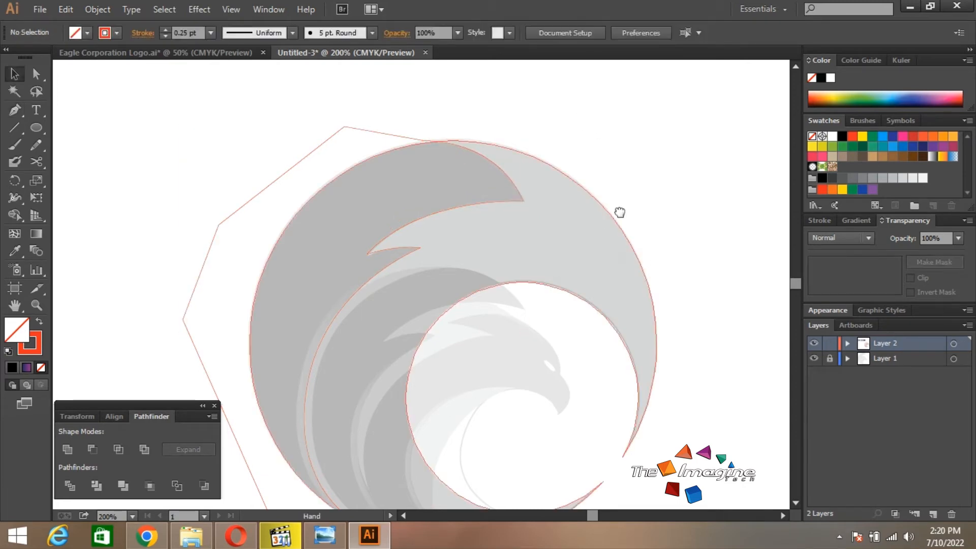
# Step: Paste a copy of the crescent in front and use Pathfinder Intersect with the closed feather outline to cut the outer feather shape
pyautogui.moveTo(619, 212); pyautogui.dragTo(628, 170)
pyautogui.click(645, 215)
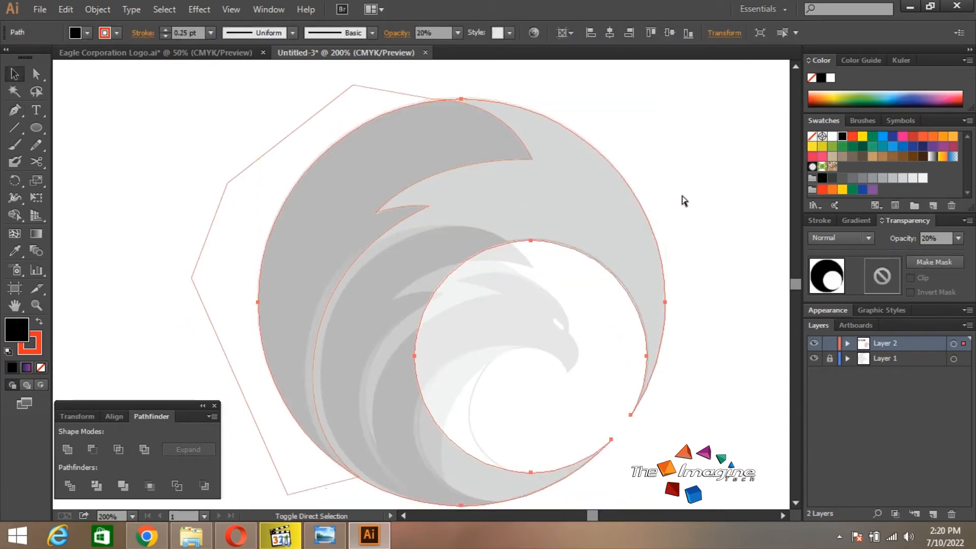
pyautogui.hotkey('ctrl', 'f')
pyautogui.keyDown('shift'); pyautogui.click(322, 109); pyautogui.keyUp('shift')
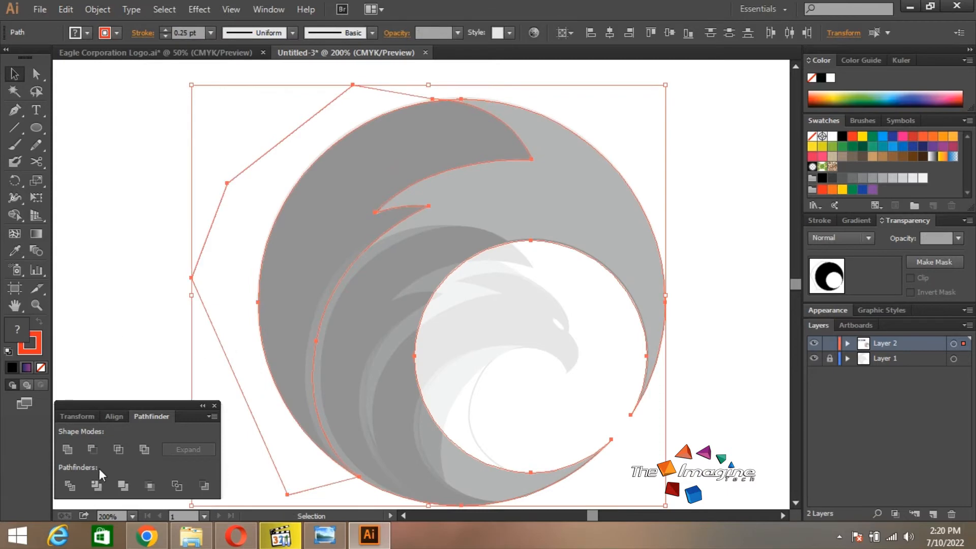
pyautogui.click(93, 450)
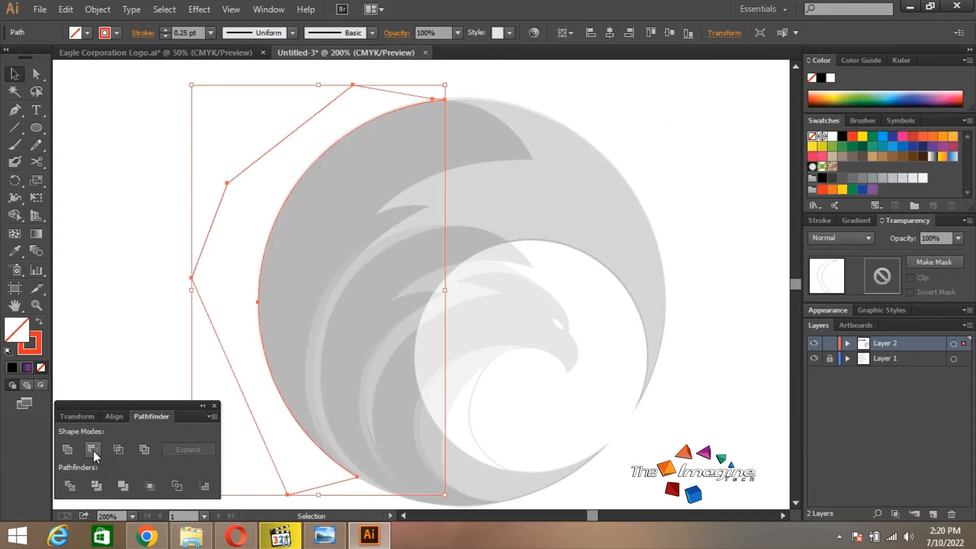
pyautogui.hotkey('ctrl', 'z')
pyautogui.click(118, 450)
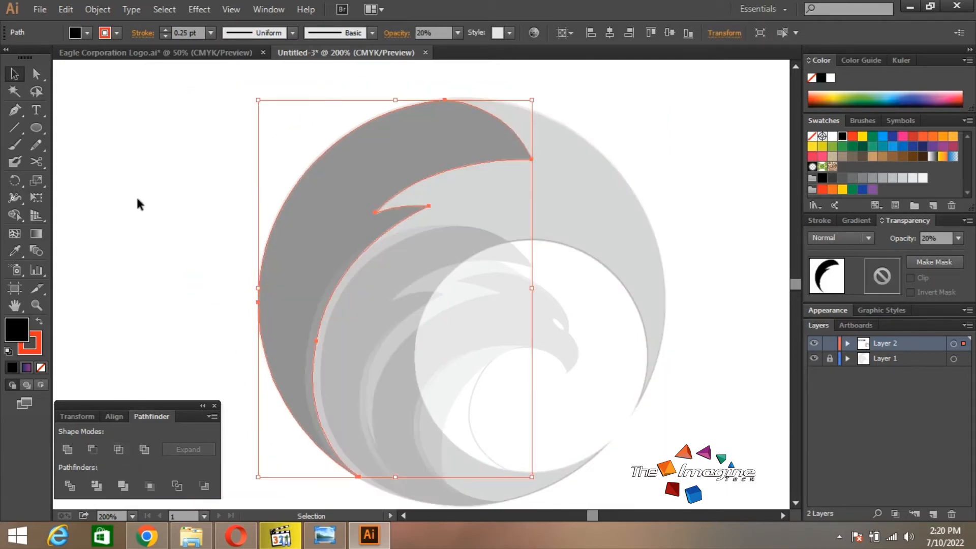
# Step: Move the cut feather shape aside to check it against the crescent, and put it back over the sketch
pyautogui.click(135, 195)
pyautogui.moveTo(409, 185); pyautogui.dragTo(315, 185)
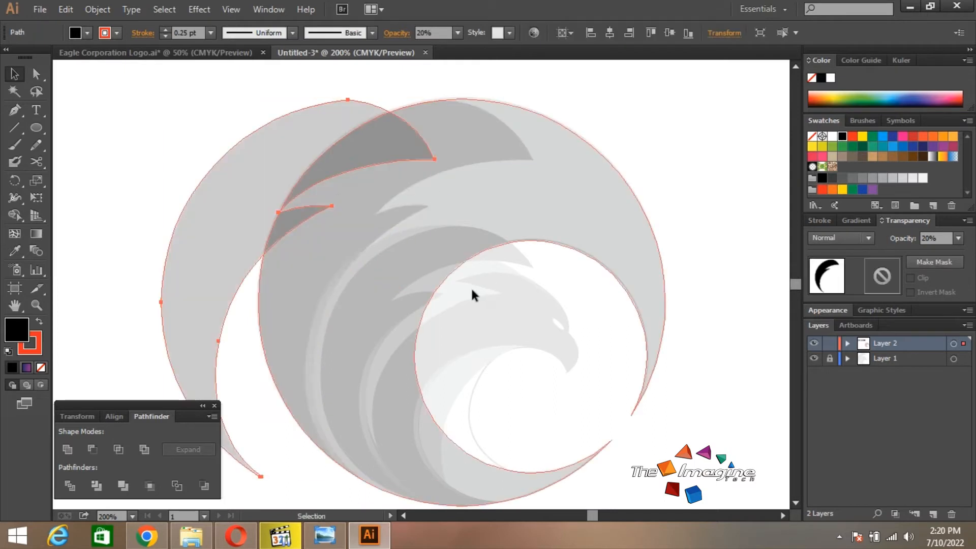
pyautogui.moveTo(471, 287); pyautogui.dragTo(512, 212)
pyautogui.click(719, 169)
# Step: Start a Pen path at the second feather's tip and curve it along the feather's upper edge to its upper-left side
pyautogui.press('p')
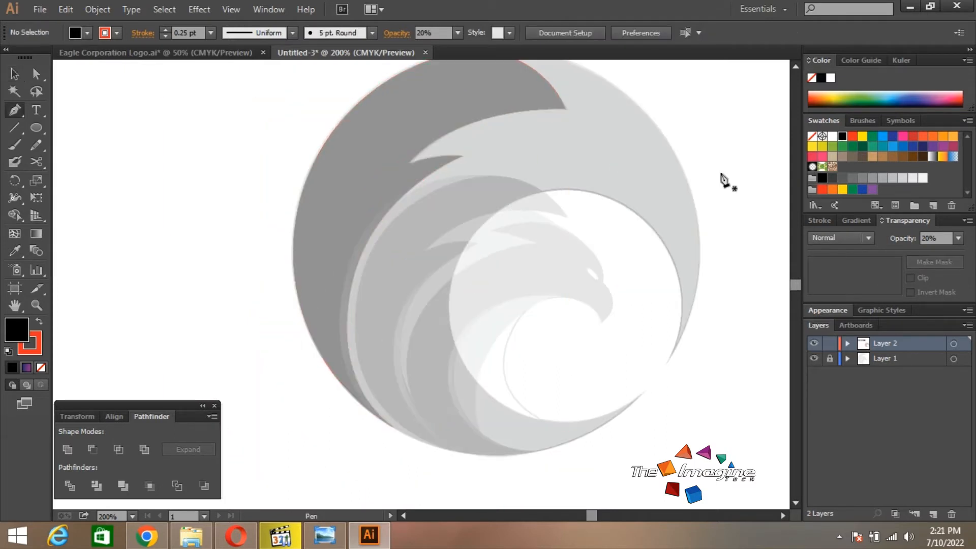
pyautogui.click(569, 217)
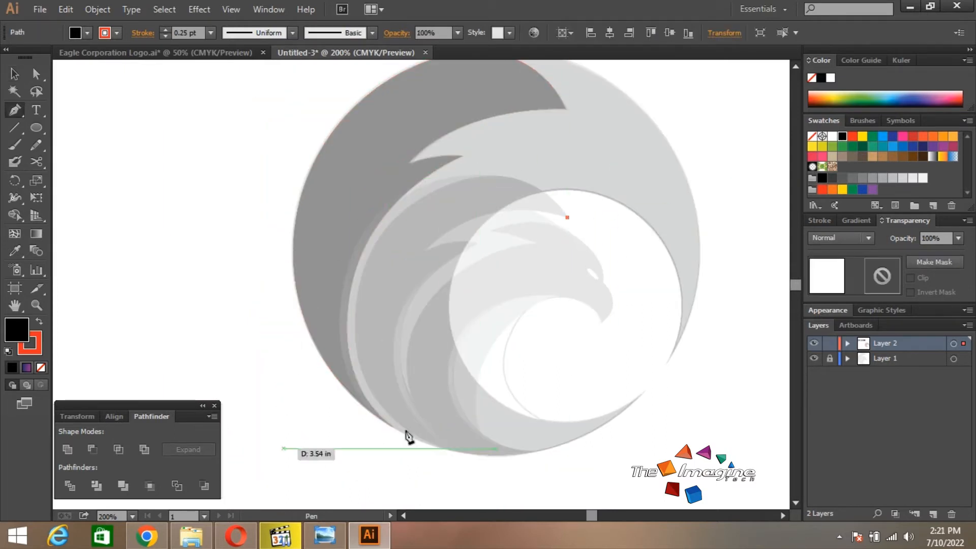
pyautogui.click(396, 217)
pyautogui.moveTo(388, 229); pyautogui.dragTo(289, 313)
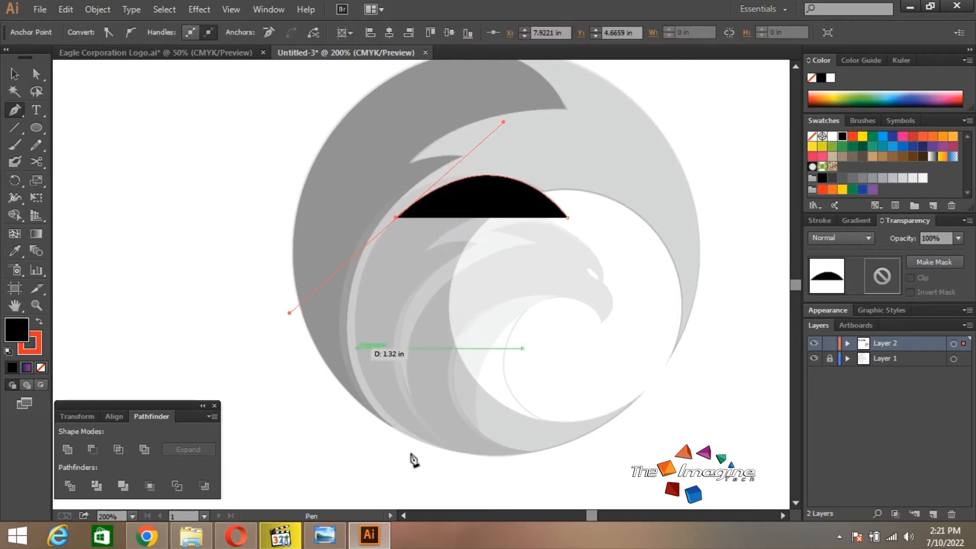
pyautogui.click(454, 448)
pyautogui.moveTo(454, 448); pyautogui.dragTo(520, 446)
pyautogui.hotkey('ctrl', 'z')
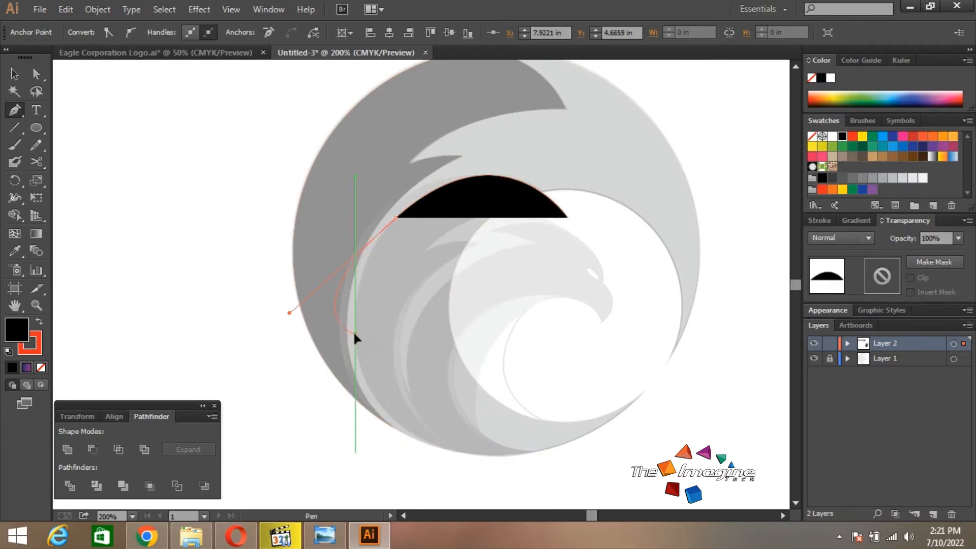
pyautogui.click(354, 338)
pyautogui.hotkey('ctrl', 'z')
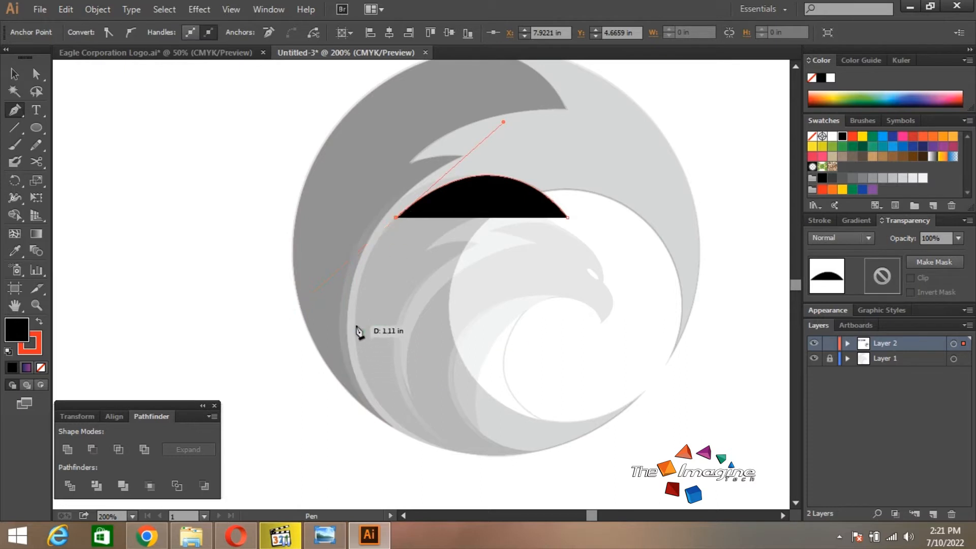
# Step: Continue the second feather's outer edge with curves down its left side to the bottom of the large circle
pyautogui.moveTo(355, 324); pyautogui.dragTo(350, 351)
pyautogui.moveTo(359, 396); pyautogui.dragTo(360, 394)
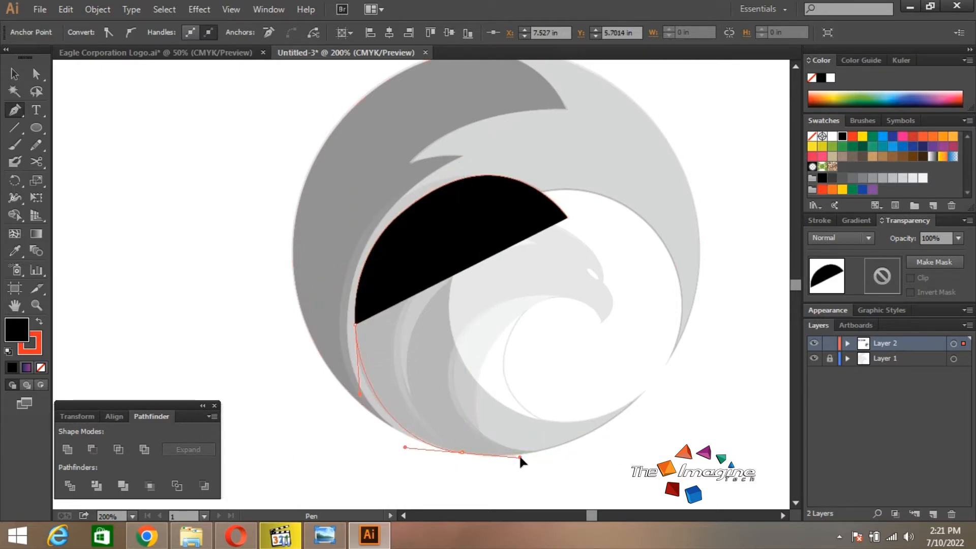
pyautogui.moveTo(519, 456); pyautogui.dragTo(523, 457)
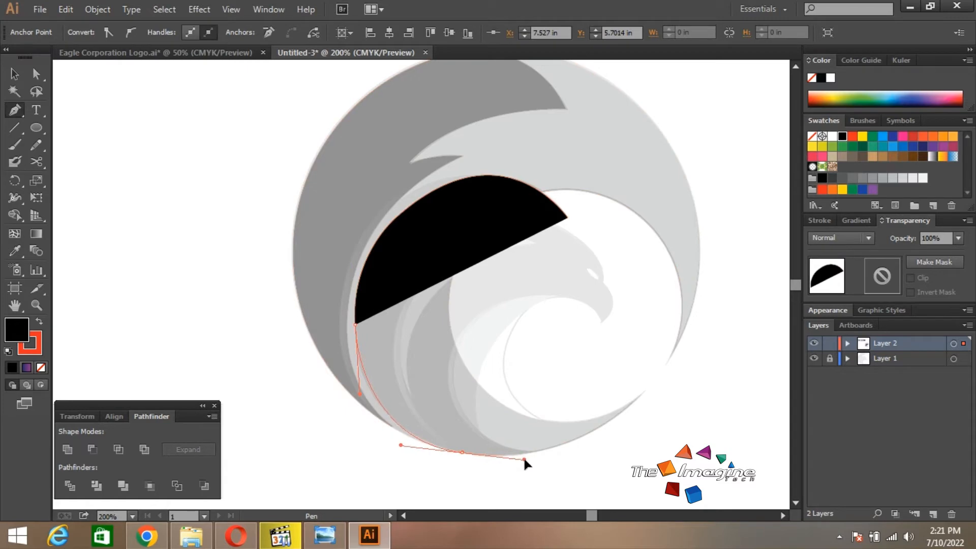
pyautogui.click(463, 453)
# Step: Remove the fill from the second feather's path so that only its outline covers the sketch
pyautogui.press('v')
pyautogui.click(427, 336)
pyautogui.click(87, 33)
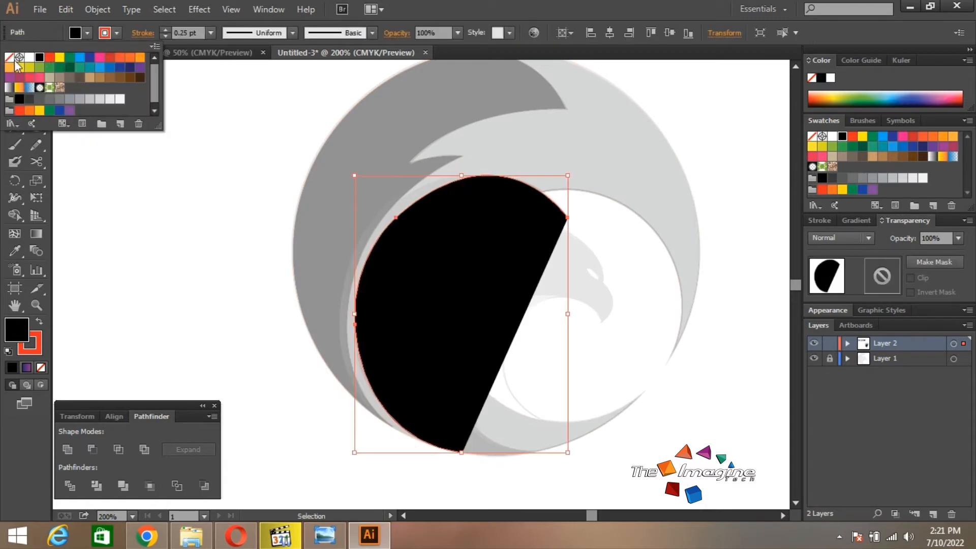
pyautogui.click(12, 58)
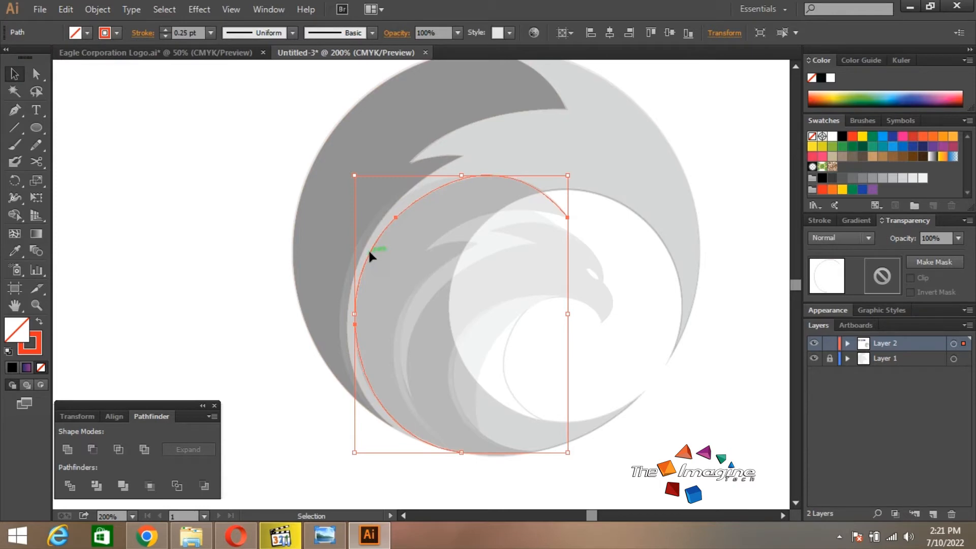
# Step: Resume the path at its bottom end, trace the second feather's inner edge and small notch, and close it at the tip
pyautogui.press('p')
pyautogui.click(461, 453)
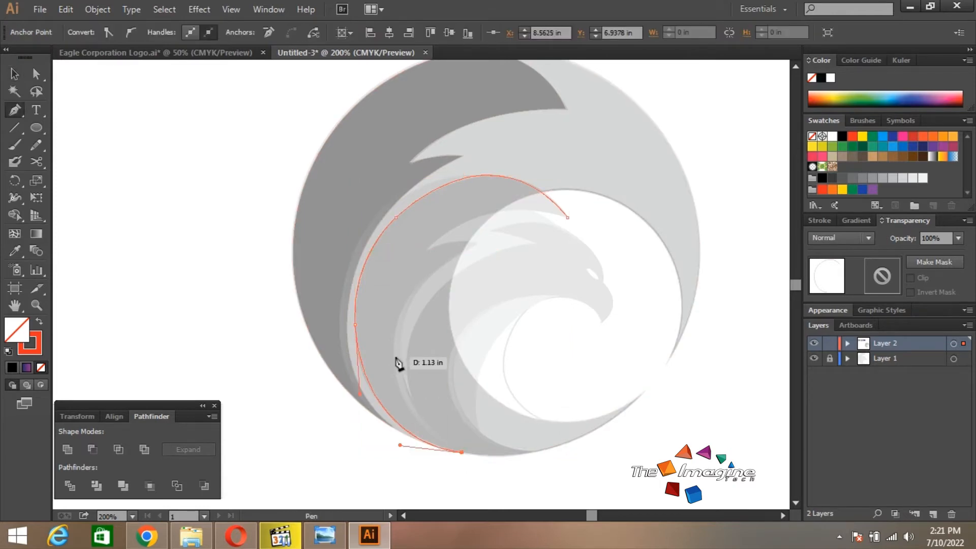
pyautogui.moveTo(394, 339); pyautogui.dragTo(391, 311)
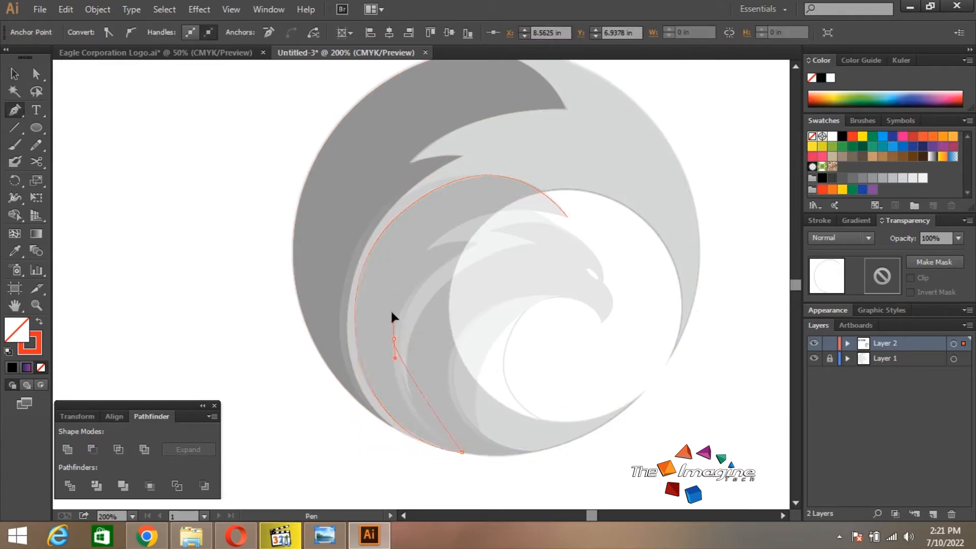
pyautogui.moveTo(401, 273); pyautogui.dragTo(396, 269)
pyautogui.hotkey('ctrl', 'z')
pyautogui.moveTo(401, 339); pyautogui.dragTo(410, 272)
pyautogui.moveTo(478, 243); pyautogui.dragTo(482, 243)
pyautogui.moveTo(425, 249); pyautogui.dragTo(408, 262)
pyautogui.moveTo(568, 217); pyautogui.dragTo(659, 241)
pyautogui.press('v')
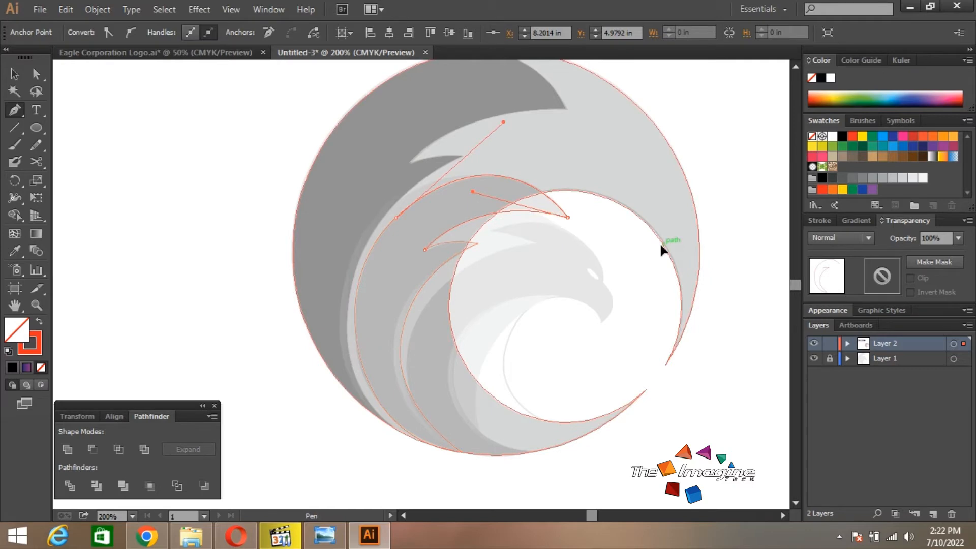
# Step: Copy the first feather's black, 20% opacity appearance onto the second feather's closed path and deselect it
pyautogui.click(565, 209)
pyautogui.click(559, 198)
pyautogui.click(552, 211)
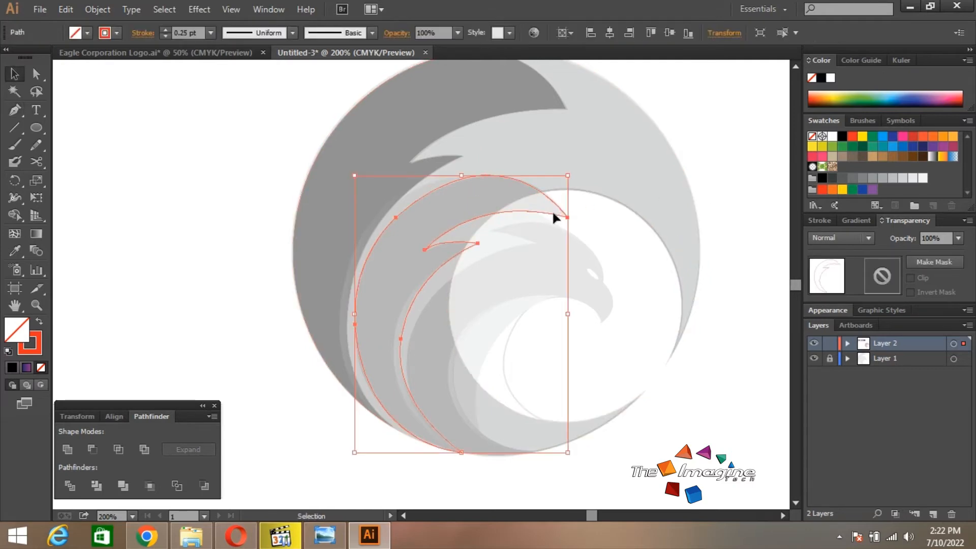
pyautogui.press('i')
pyautogui.click(480, 109)
pyautogui.press('v')
pyautogui.click(718, 260)
# Step: Start a Pen path at the eagle's beak tip and curve it along the beak, forehead and crown to the crest's back point
pyautogui.press('space')
pyautogui.moveTo(718, 260); pyautogui.dragTo(676, 258)
pyautogui.press('p')
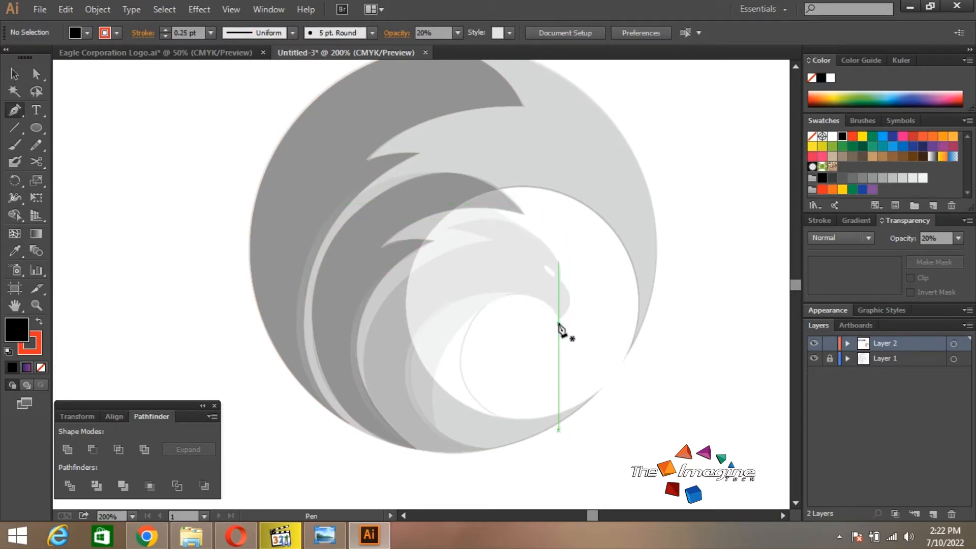
pyautogui.click(558, 319)
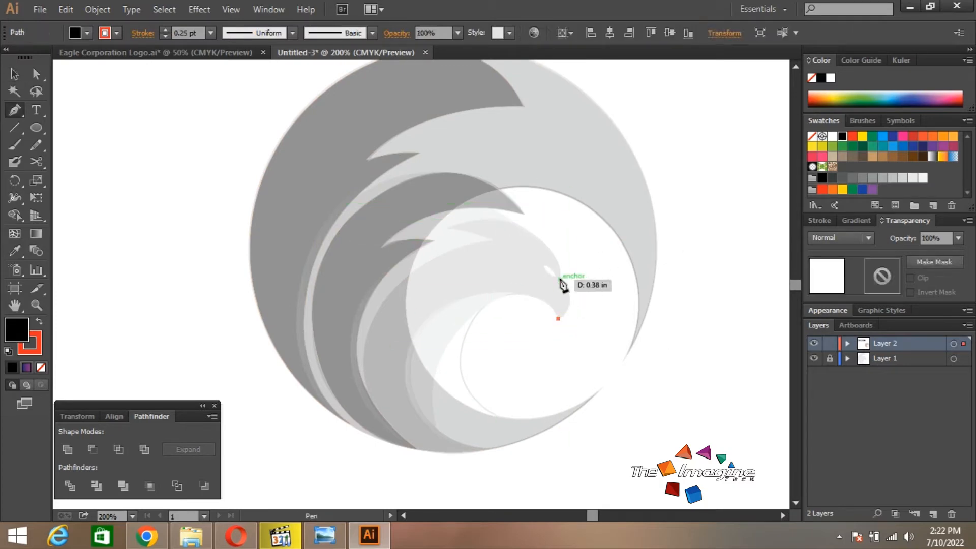
pyautogui.click(559, 279)
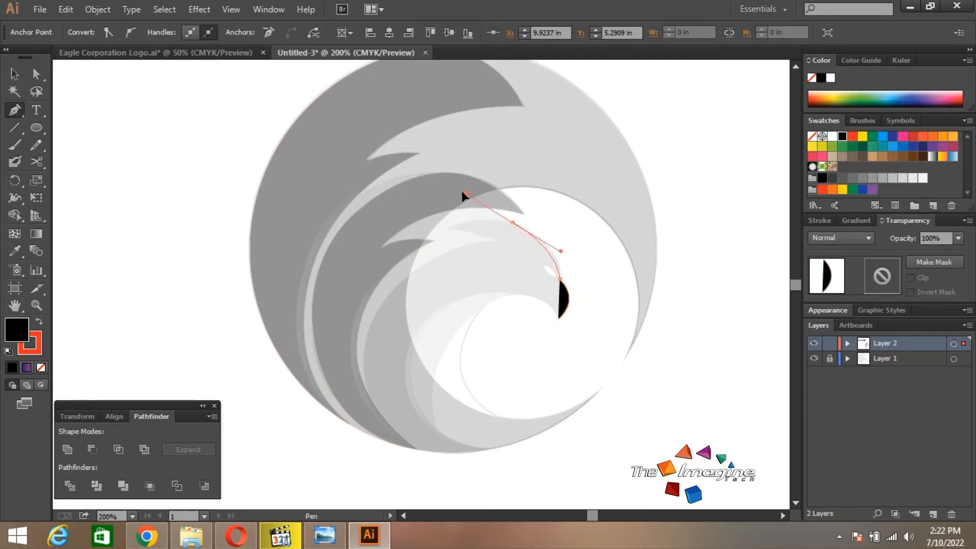
pyautogui.moveTo(461, 191); pyautogui.dragTo(453, 187)
pyautogui.click(512, 222)
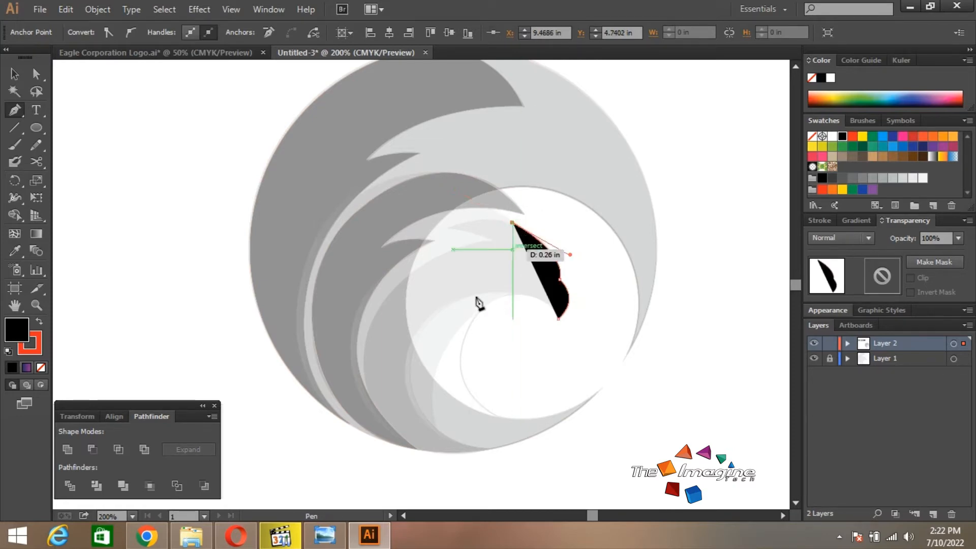
pyautogui.moveTo(453, 229); pyautogui.dragTo(414, 248)
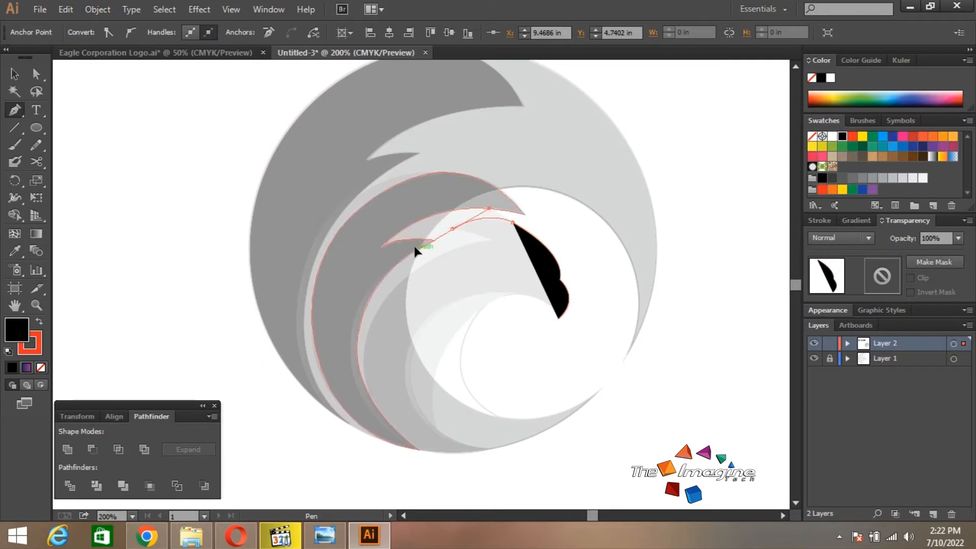
pyautogui.click(452, 228)
# Step: Remove the fill from the eagle head path so that only its outline covers the sketch
pyautogui.press('v')
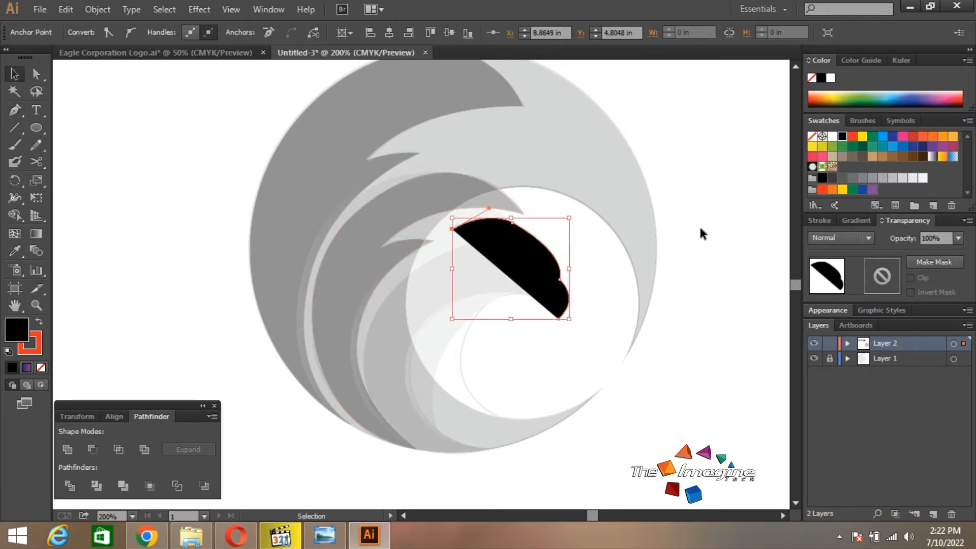
pyautogui.click(87, 33)
pyautogui.click(11, 59)
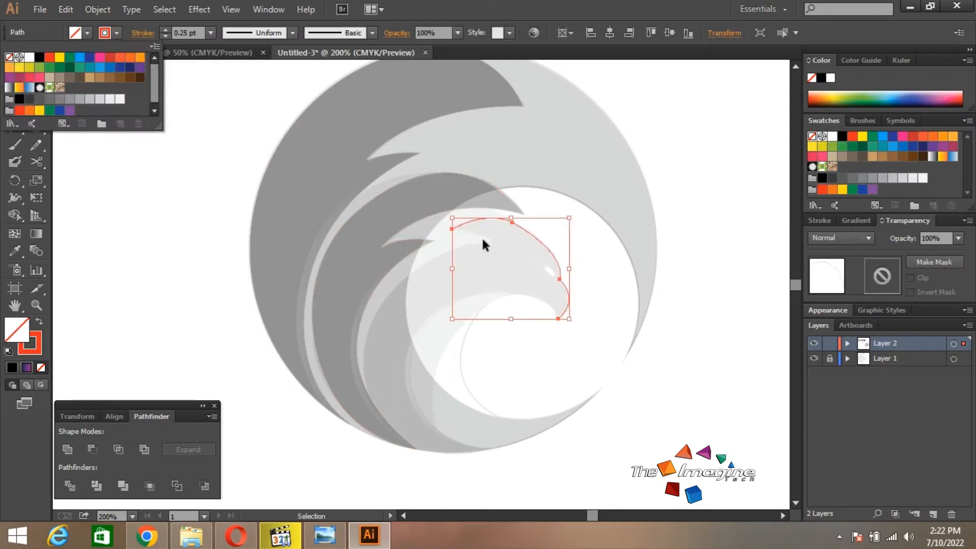
# Step: Resume the head path at the crest point, trace the small notch, and curve down the neck's outer edge to the large circle's bottom
pyautogui.press('p')
pyautogui.click(451, 229)
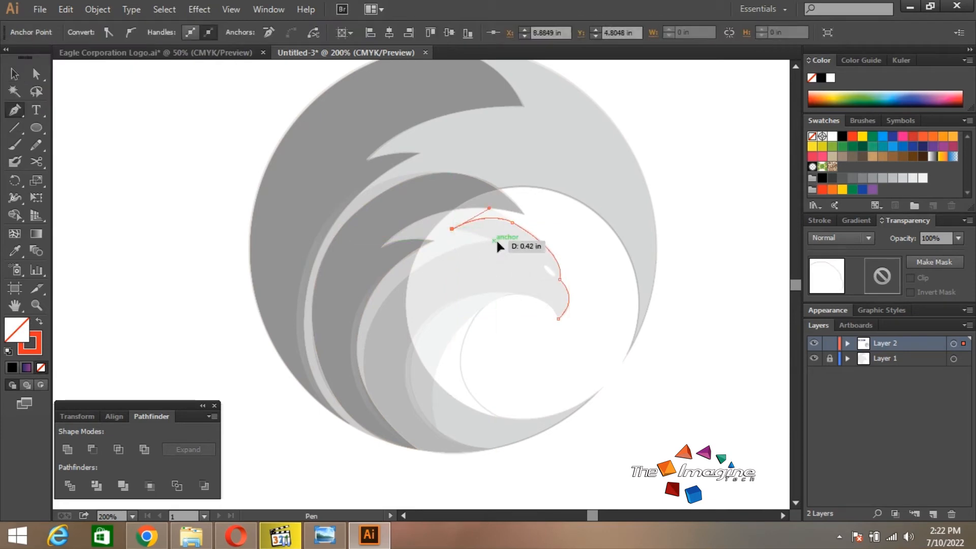
pyautogui.moveTo(494, 239); pyautogui.dragTo(511, 247)
pyautogui.keyDown('alt'); pyautogui.click(494, 240); pyautogui.keyUp('alt')
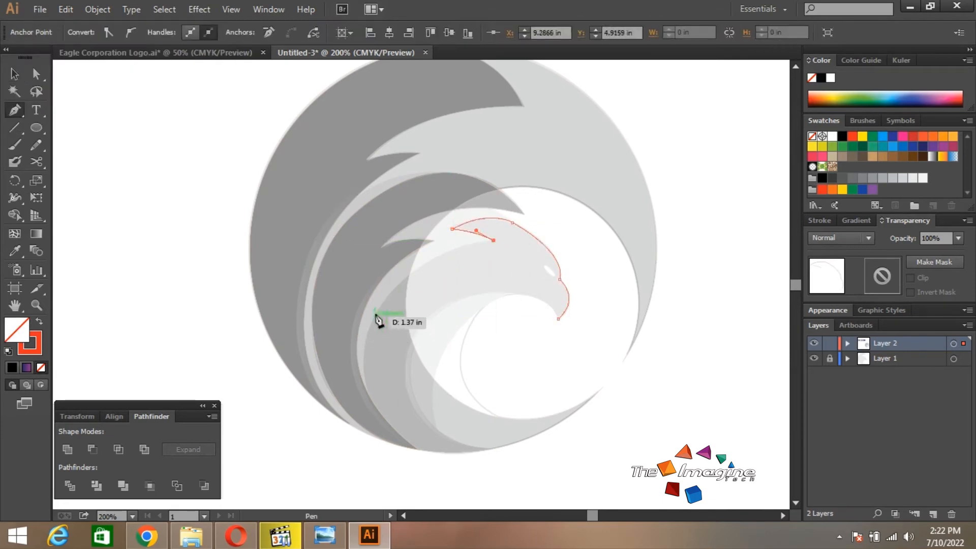
pyautogui.moveTo(374, 316); pyautogui.dragTo(327, 394)
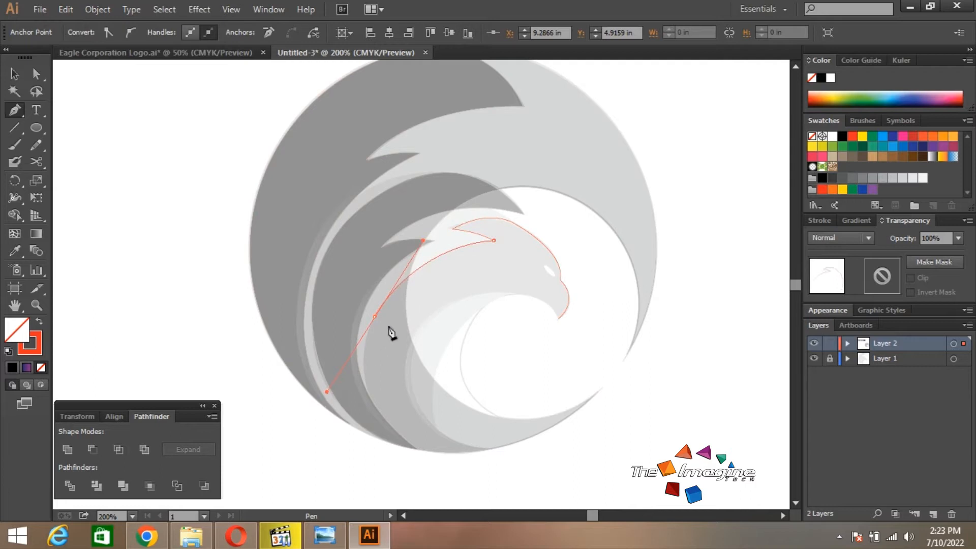
pyautogui.moveTo(420, 450); pyautogui.dragTo(501, 502)
pyautogui.moveTo(494, 465); pyautogui.dragTo(509, 370)
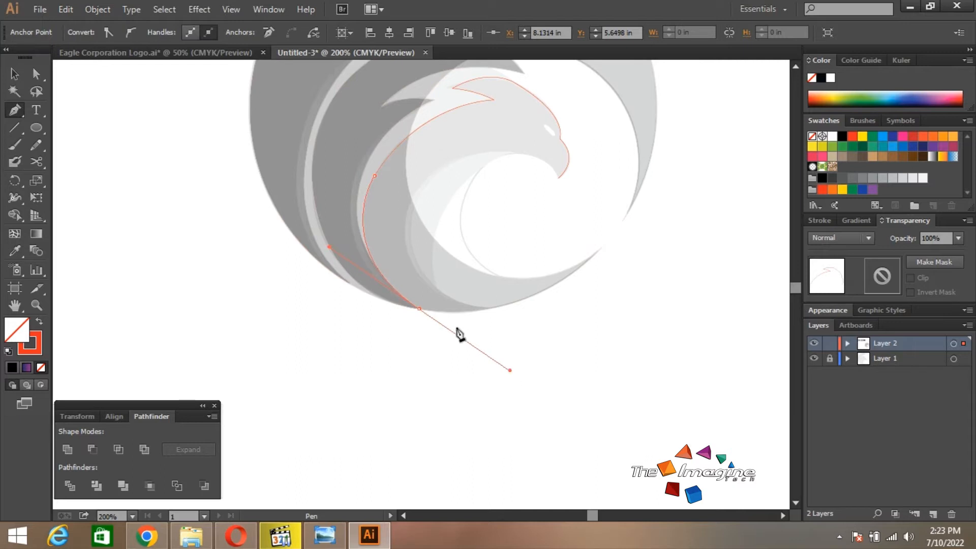
pyautogui.click(419, 309)
# Step: Continue the head path along the circle's bottom edge, curve up the neck's inner edge, and close it at the beak tip
pyautogui.scroll(3, 523, 388)
pyautogui.moveTo(496, 398); pyautogui.dragTo(531, 389)
pyautogui.click(496, 397)
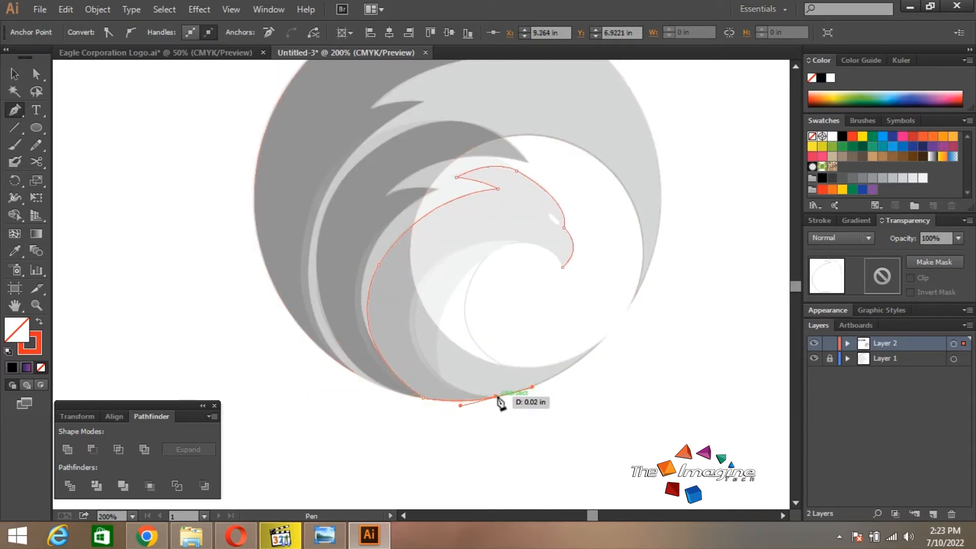
pyautogui.moveTo(416, 310); pyautogui.dragTo(414, 295)
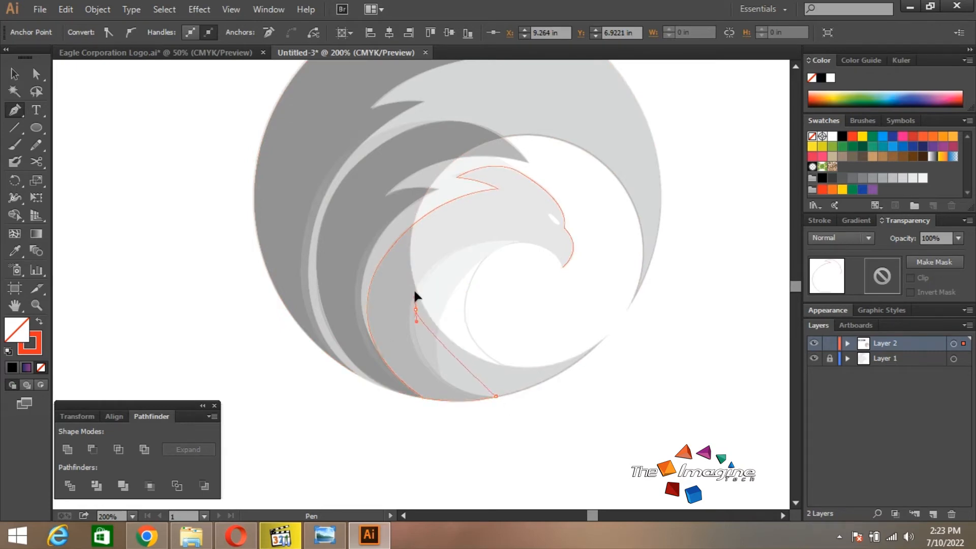
pyautogui.moveTo(424, 230); pyautogui.dragTo(425, 225)
pyautogui.moveTo(563, 266); pyautogui.dragTo(586, 249)
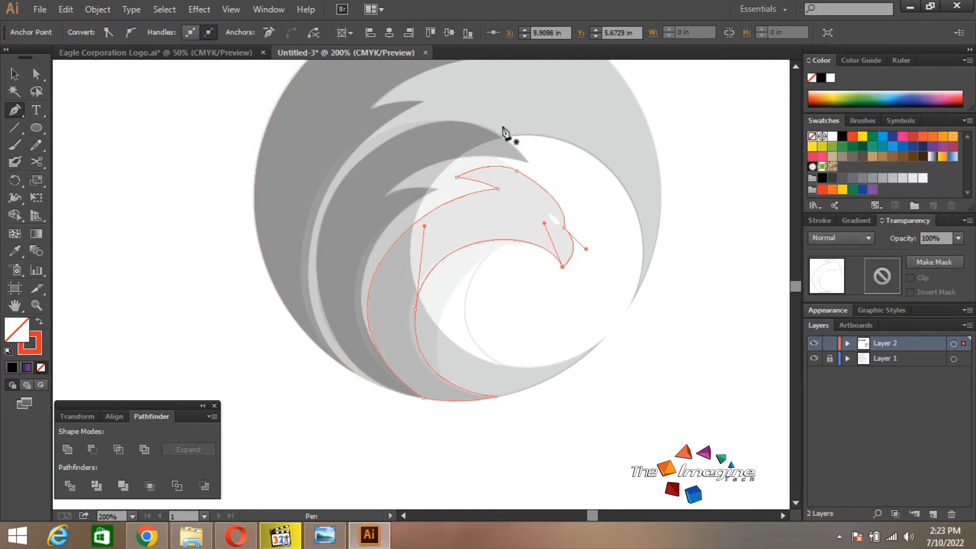
# Step: Copy the dark feather's black, 20% opacity appearance onto the closed eagle head shape and deselect it
pyautogui.press('v')
pyautogui.click(520, 249)
pyautogui.click(520, 238)
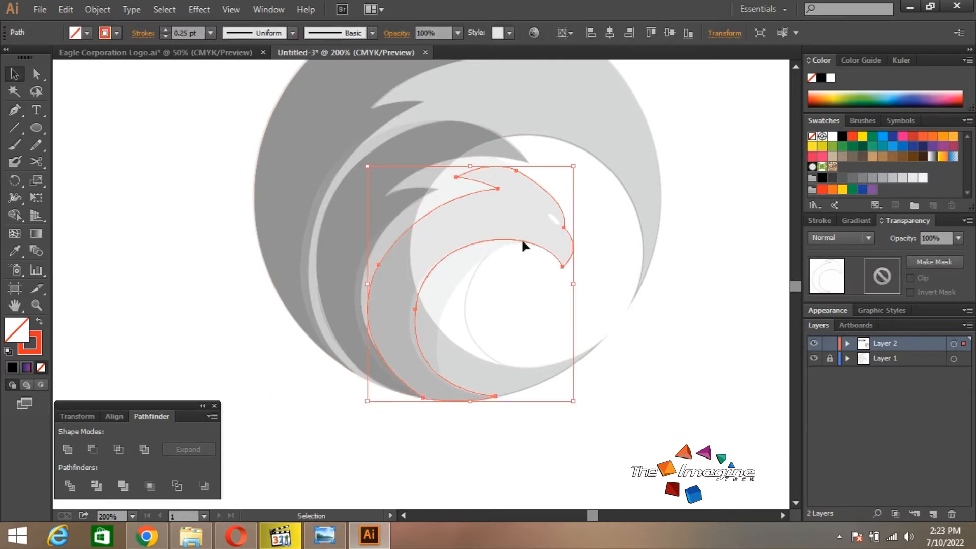
pyautogui.press('i')
pyautogui.click(355, 136)
pyautogui.press('v')
pyautogui.click(696, 288)
# Step: Start a Pen path on the eagle's crown and curve it back to the notch point below the second feather
pyautogui.scroll(1, 464, 268)
pyautogui.press('z')
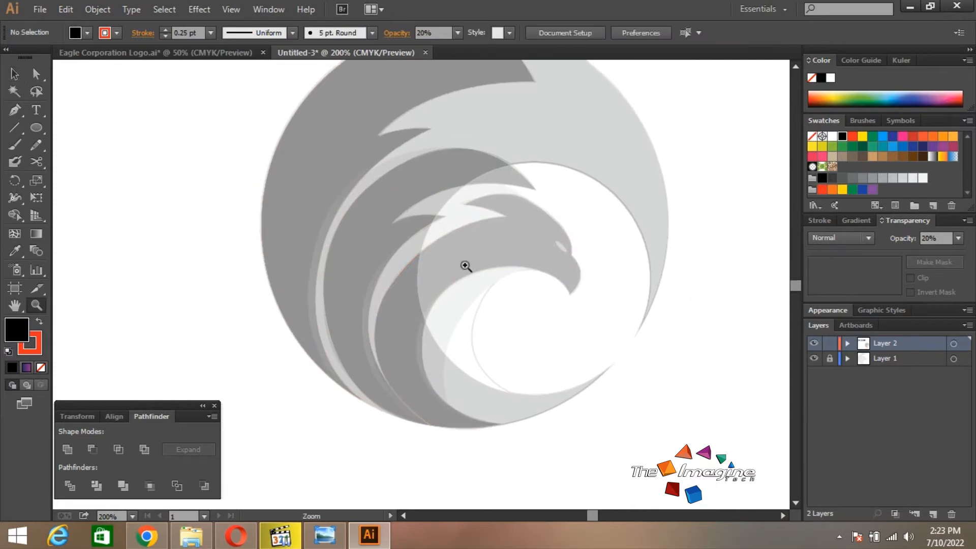
pyautogui.click(464, 268)
pyautogui.press('p')
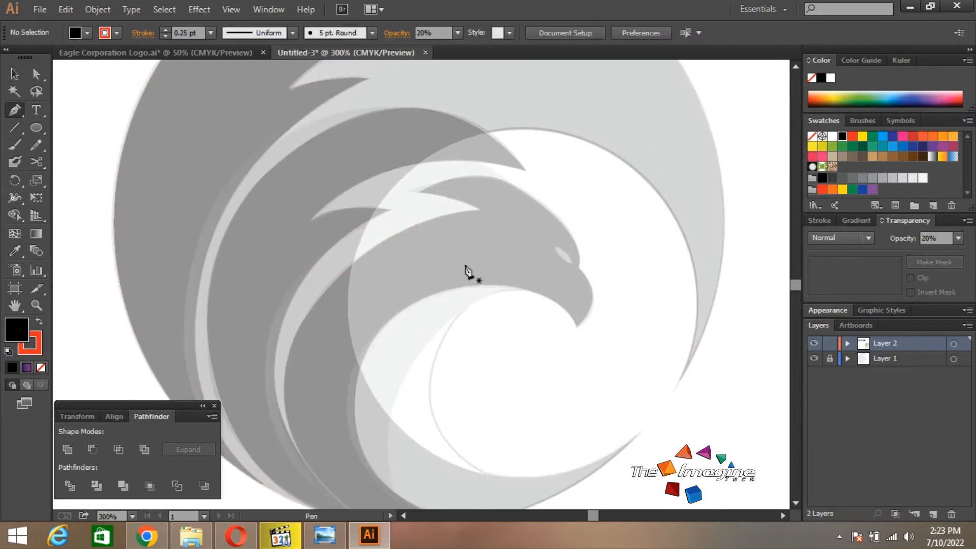
pyautogui.click(512, 185)
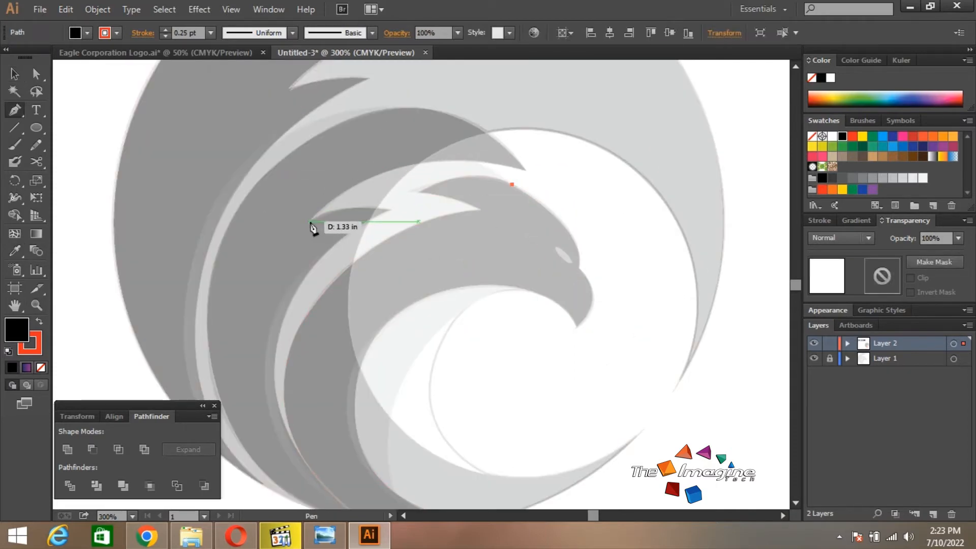
pyautogui.moveTo(310, 221); pyautogui.dragTo(187, 338)
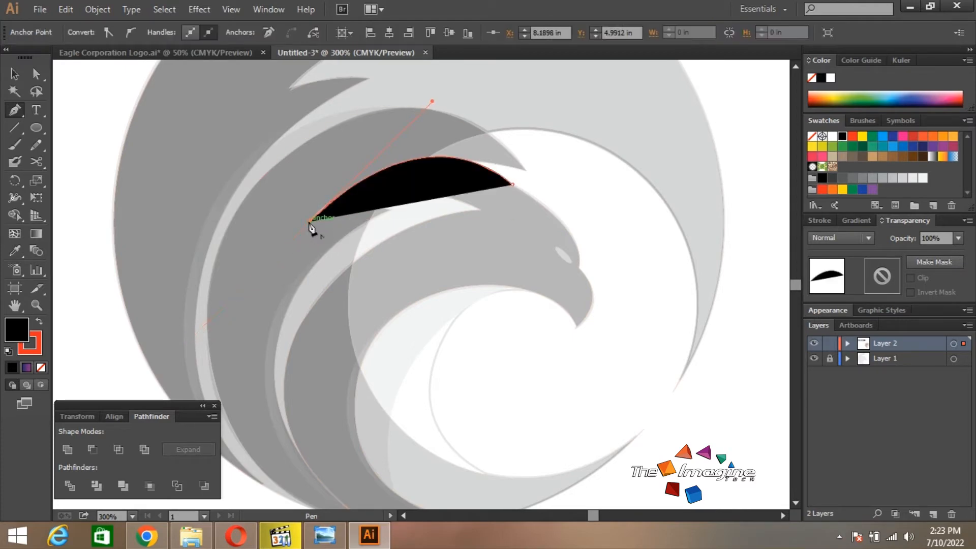
# Step: Remove the fill from the new path between the second feather and the head
pyautogui.press('v')
pyautogui.click(87, 33)
pyautogui.click(9, 57)
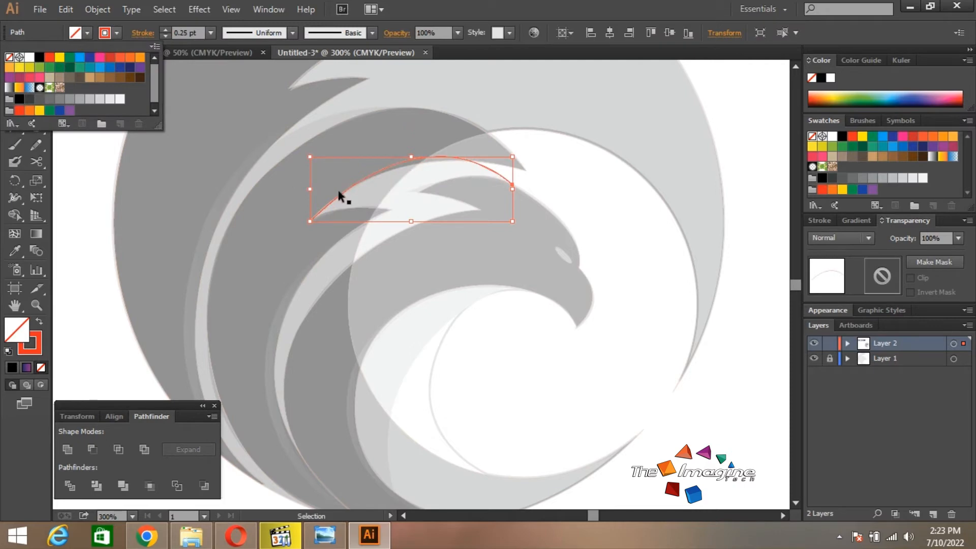
pyautogui.press('Escape')
# Step: Continue the path through the second feather's notch and curve it down that feather's inner edge to the circle's bottom
pyautogui.press('p')
pyautogui.moveTo(391, 209); pyautogui.dragTo(438, 219)
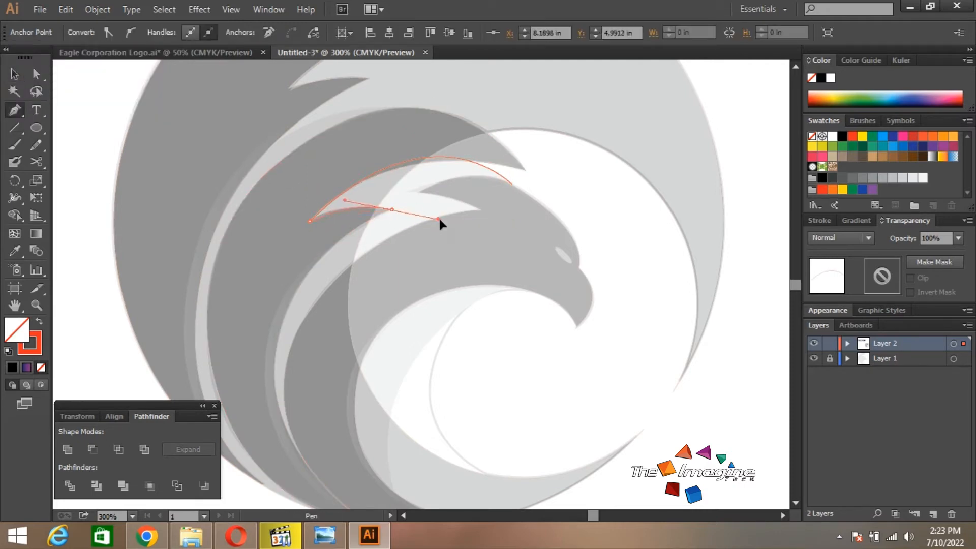
pyautogui.keyDown('alt'); pyautogui.click(394, 211); pyautogui.keyUp('alt')
pyautogui.click(615, 285)
pyautogui.moveTo(473, 230); pyautogui.dragTo(598, 178)
pyautogui.click(400, 304)
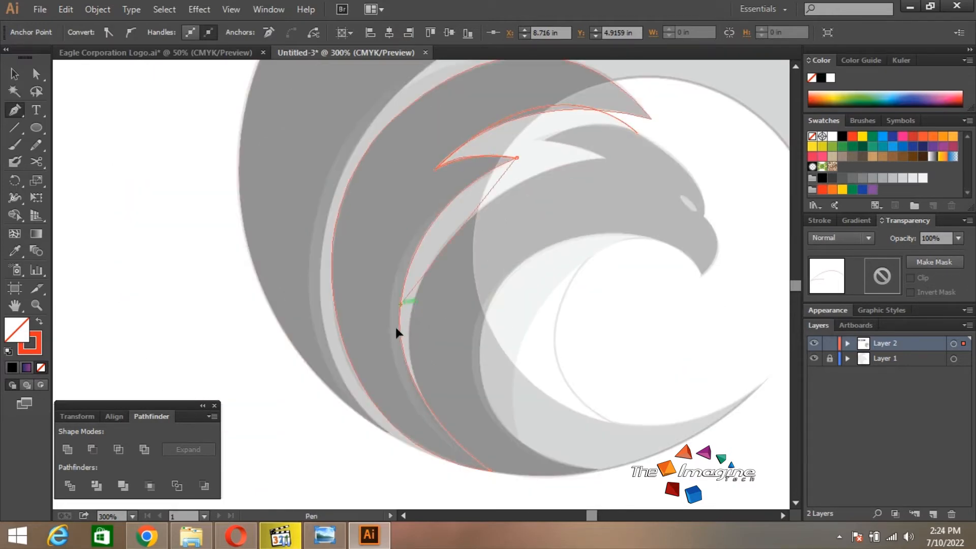
pyautogui.moveTo(400, 304); pyautogui.dragTo(389, 416)
pyautogui.click(401, 304)
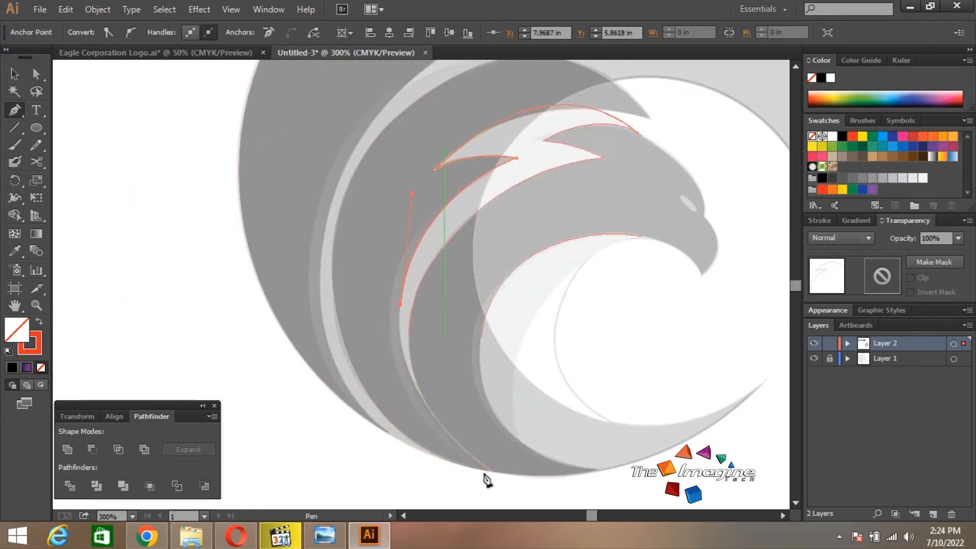
pyautogui.moveTo(494, 473); pyautogui.dragTo(611, 432)
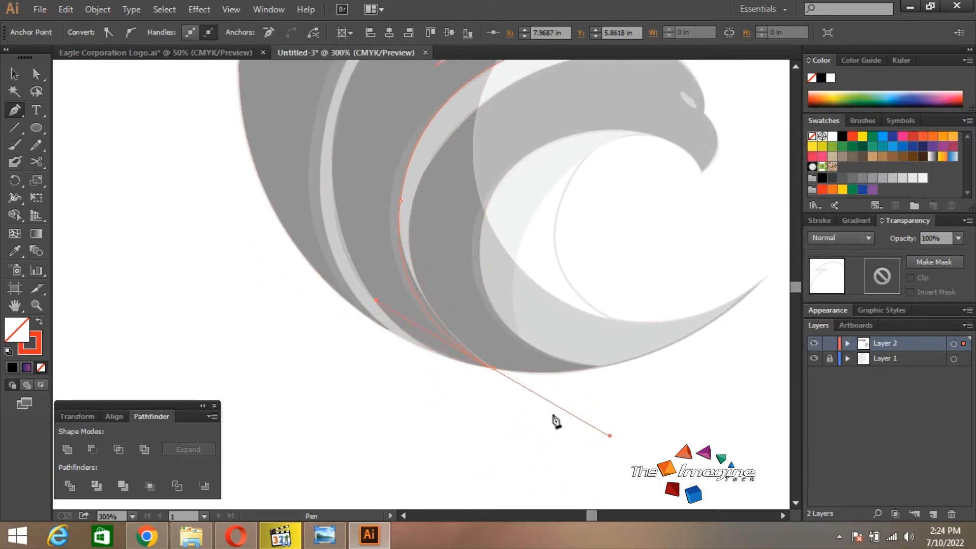
pyautogui.click(493, 368)
# Step: Curve the path back up along the neck's outer edge to the inner corner of the head's notch
pyautogui.press('space')
pyautogui.moveTo(546, 346); pyautogui.dragTo(533, 425)
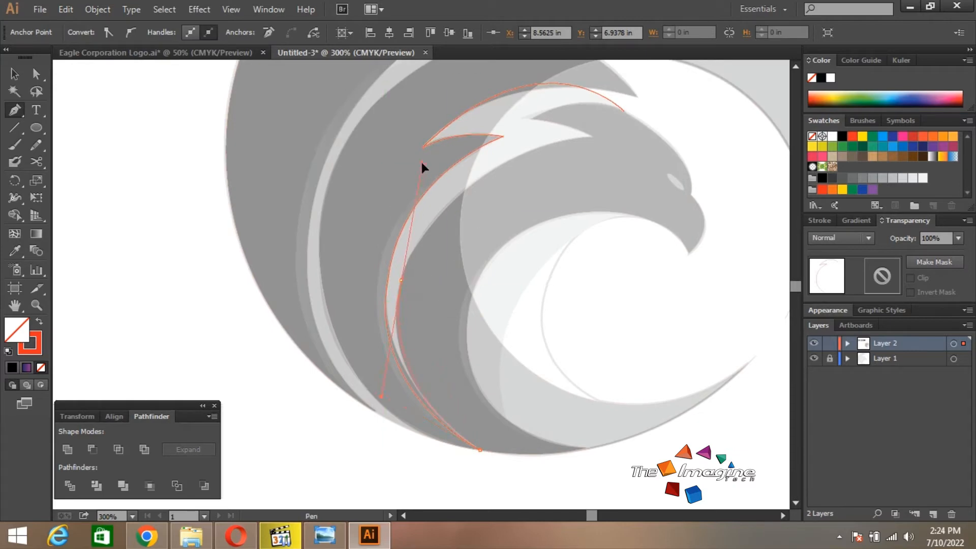
pyautogui.click(401, 280)
pyautogui.press('space')
pyautogui.moveTo(530, 204); pyautogui.dragTo(499, 294)
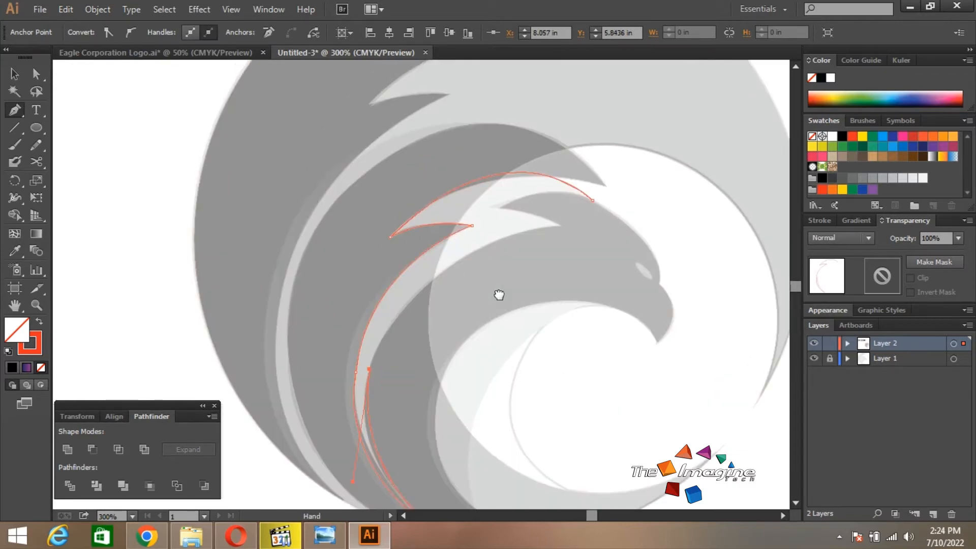
pyautogui.moveTo(567, 225); pyautogui.dragTo(698, 213)
pyautogui.click(566, 225)
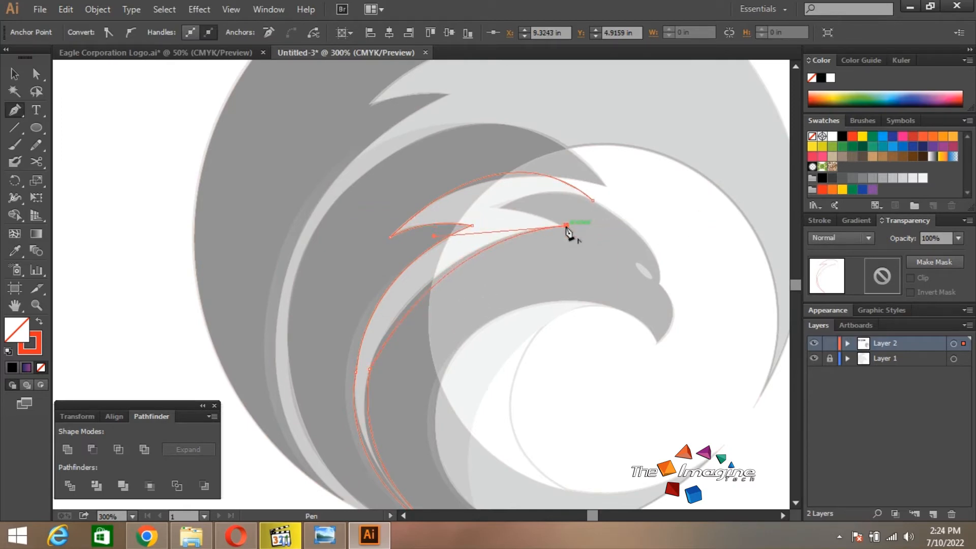
# Step: Trace the head's crest notch, close the path at its starting point on the crown, and deselect it
pyautogui.moveTo(499, 206); pyautogui.dragTo(466, 207)
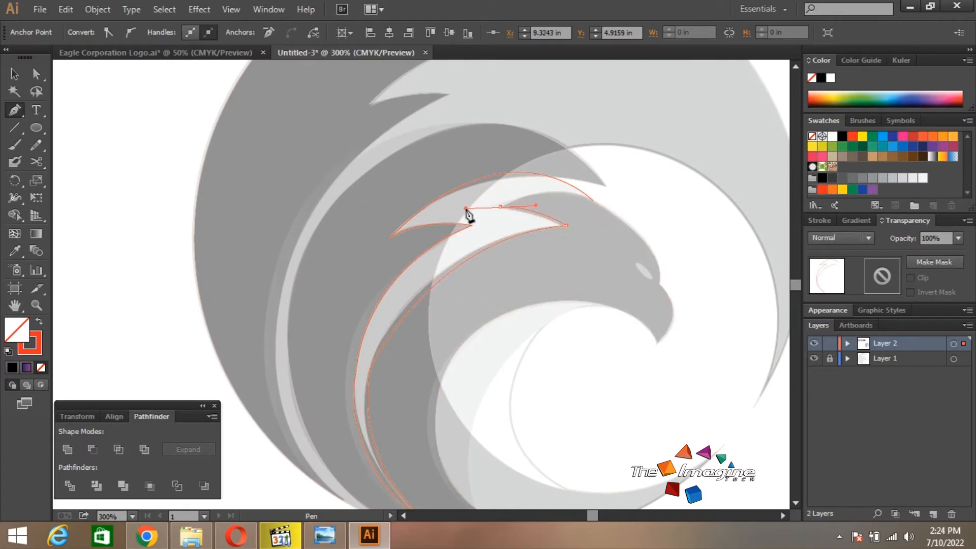
pyautogui.click(500, 207)
pyautogui.moveTo(592, 201); pyautogui.dragTo(626, 213)
pyautogui.press('v')
pyautogui.click(220, 237)
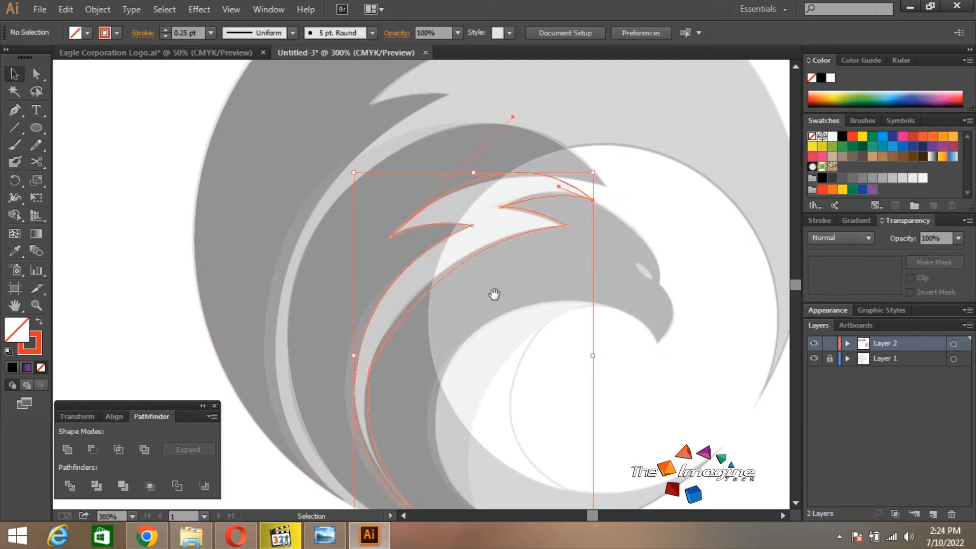
pyautogui.moveTo(495, 292); pyautogui.dragTo(445, 198)
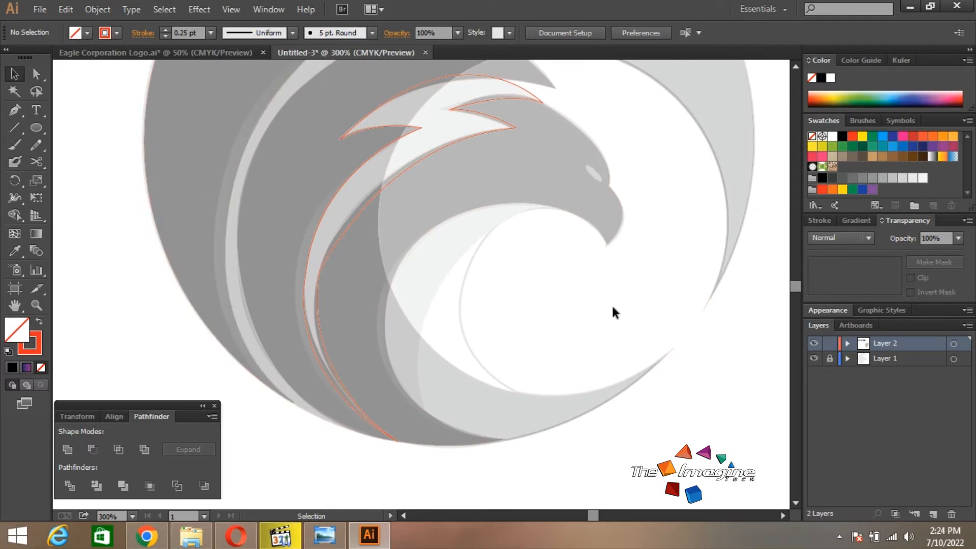
pyautogui.press('p')
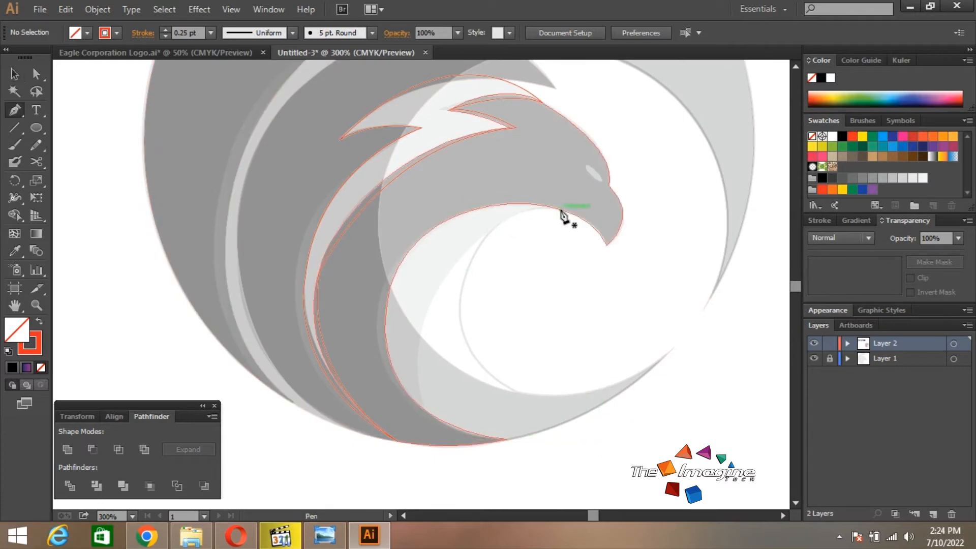
pyautogui.click(560, 209)
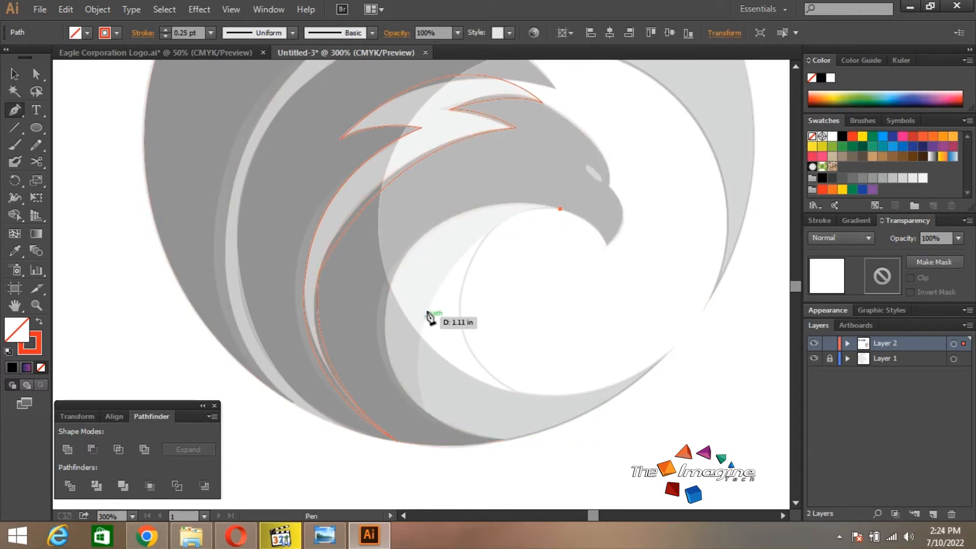
pyautogui.moveTo(432, 299); pyautogui.dragTo(383, 400)
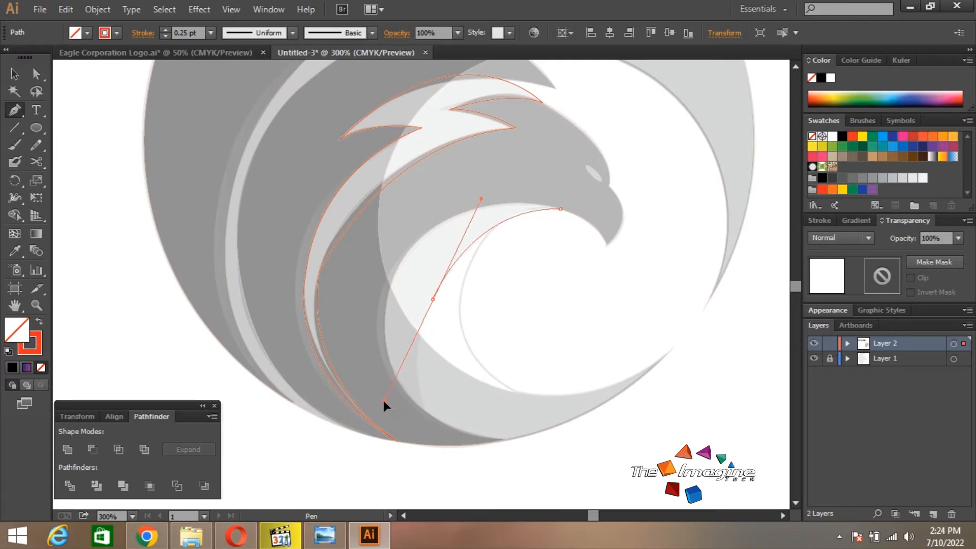
pyautogui.moveTo(463, 435); pyautogui.dragTo(405, 383)
pyautogui.press('a')
pyautogui.click(557, 318)
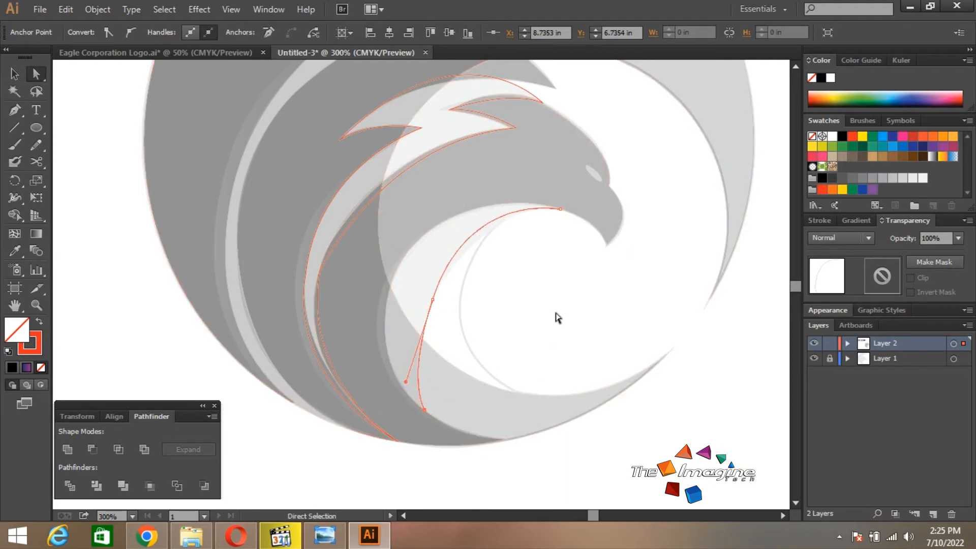
pyautogui.click(558, 317)
pyautogui.press('p')
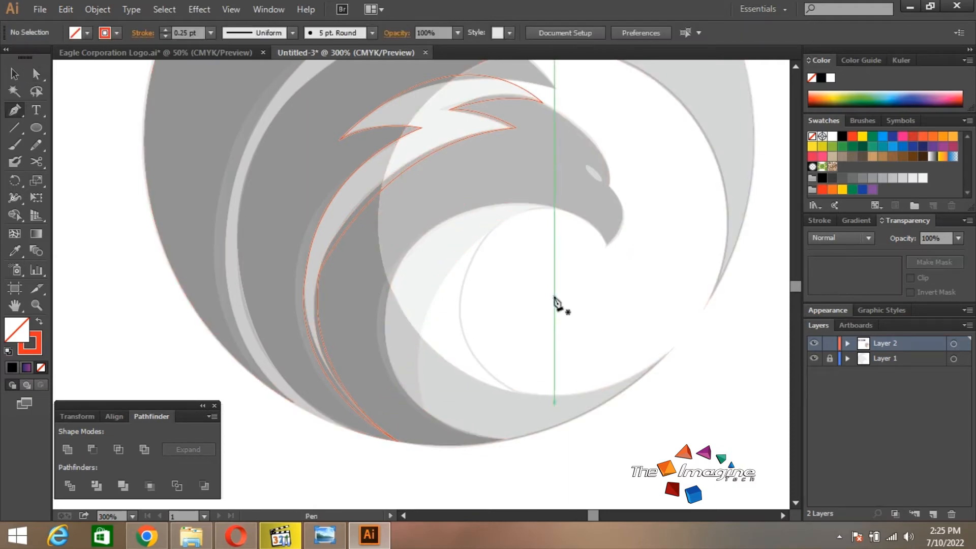
pyautogui.click(565, 210)
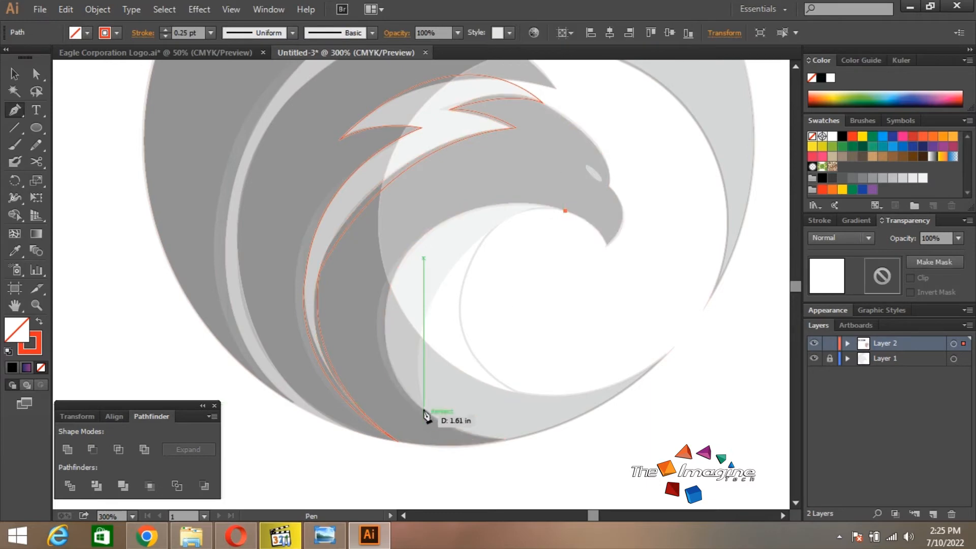
pyautogui.moveTo(423, 409); pyautogui.dragTo(450, 475)
pyautogui.press('ctrl')
pyautogui.moveTo(398, 348); pyautogui.dragTo(390, 224)
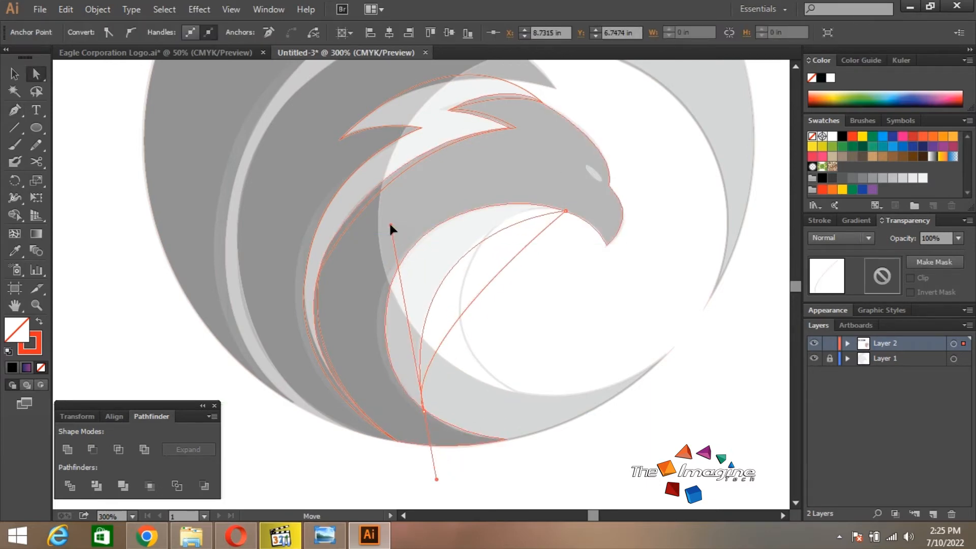
pyautogui.keyDown('ctrl'); pyautogui.click(599, 282); pyautogui.keyUp('ctrl')
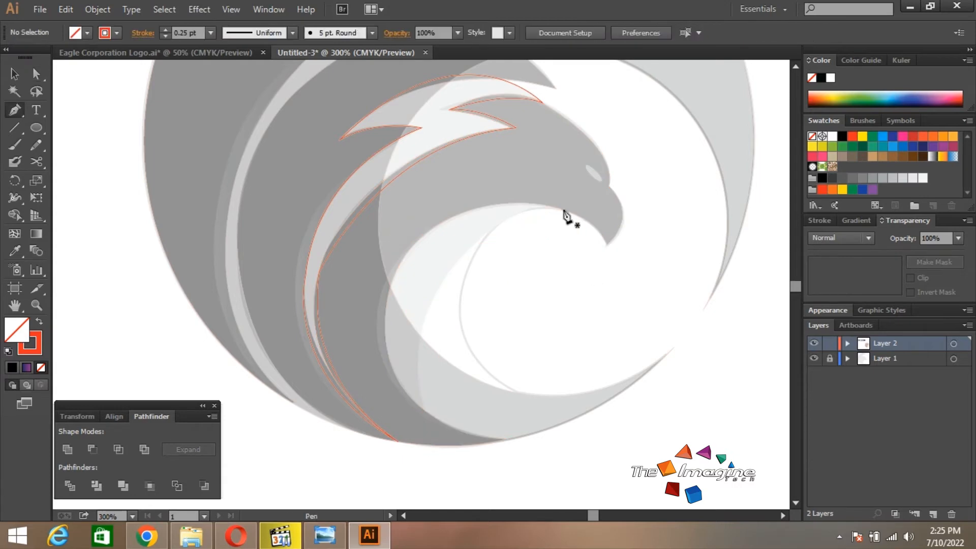
# Step: Start a path under the beak and curve it down the throat crescent's inner edge to a sharp corner at its lower tip
pyautogui.click(562, 209)
pyautogui.moveTo(464, 254); pyautogui.dragTo(412, 311)
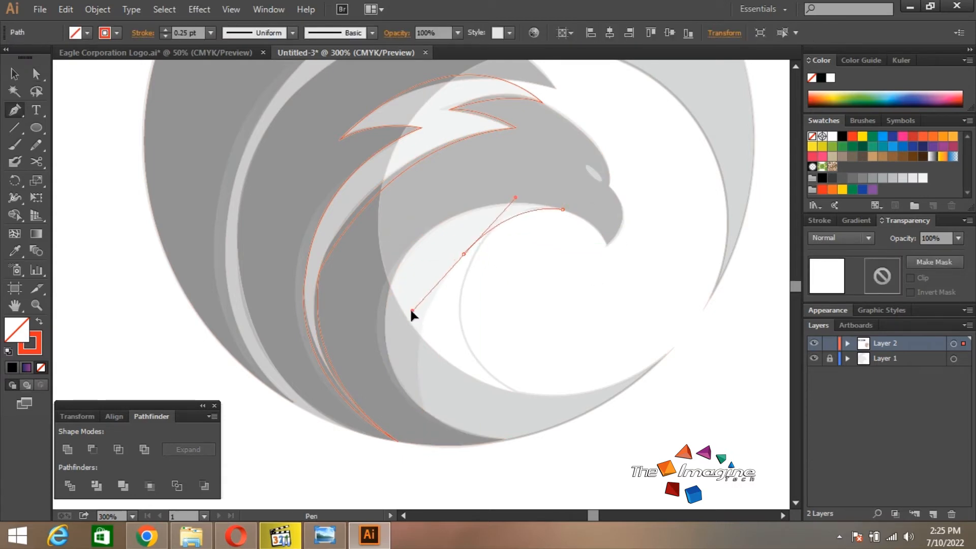
pyautogui.moveTo(425, 410); pyautogui.dragTo(436, 450)
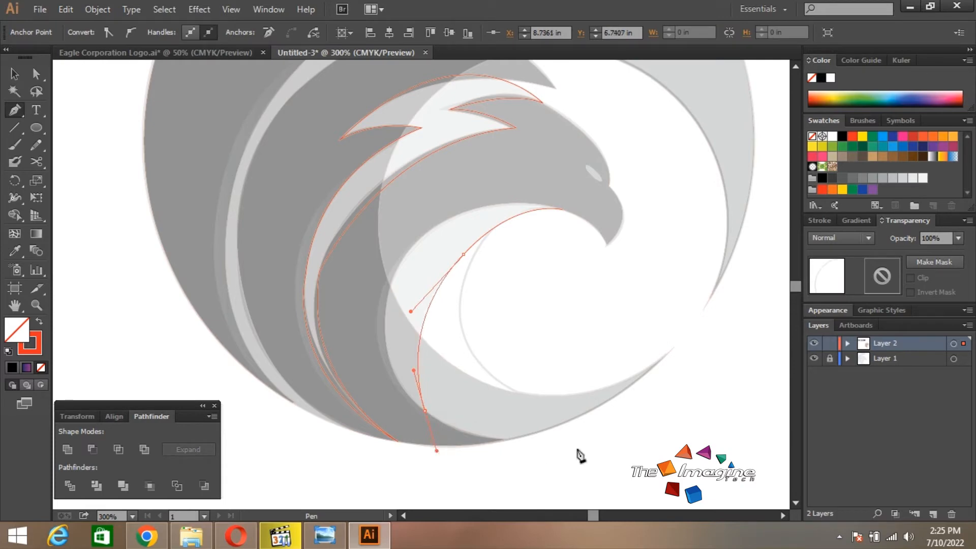
pyautogui.click(425, 410)
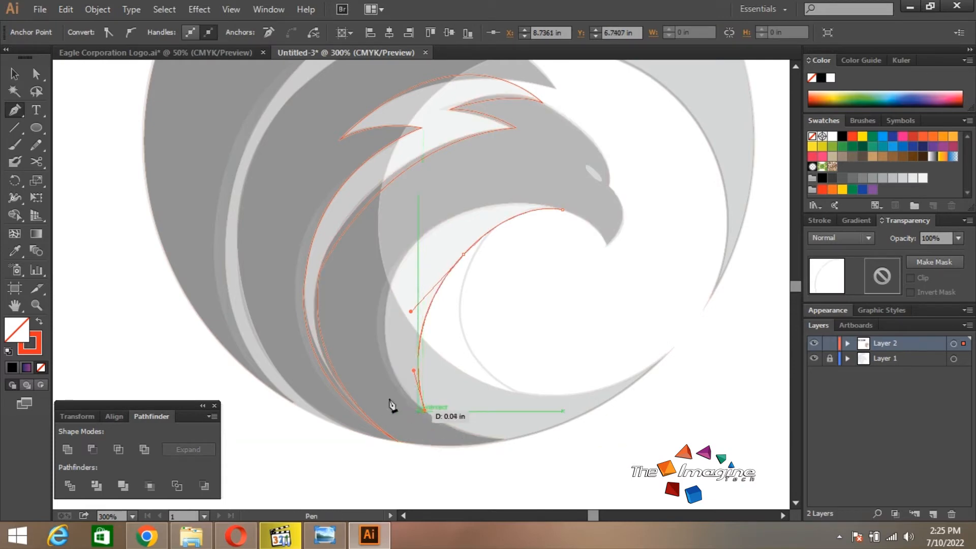
# Step: Curve the path back up just behind the neck's inner edge, close it at its starting point under the beak, and deselect it
pyautogui.moveTo(377, 320); pyautogui.dragTo(379, 282)
pyautogui.moveTo(381, 245); pyautogui.dragTo(380, 245)
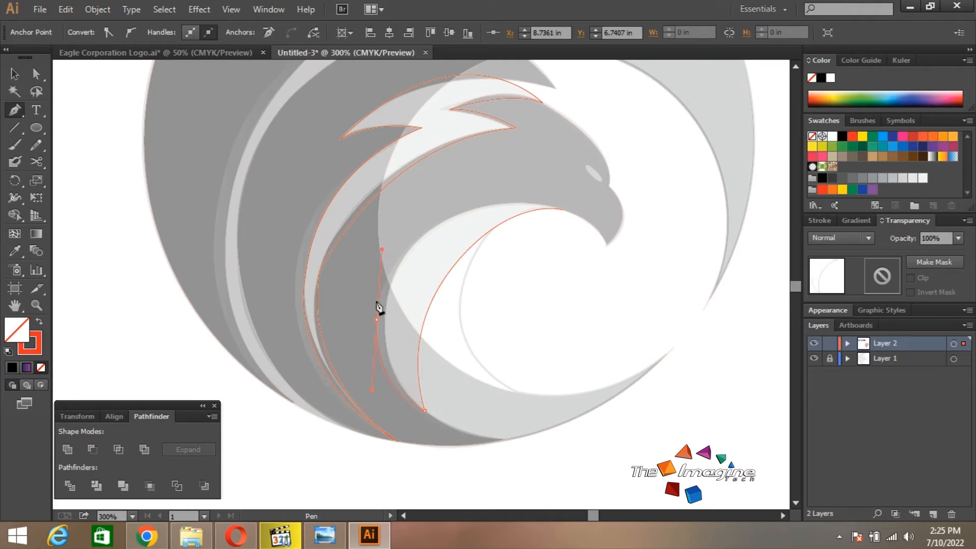
pyautogui.click(377, 320)
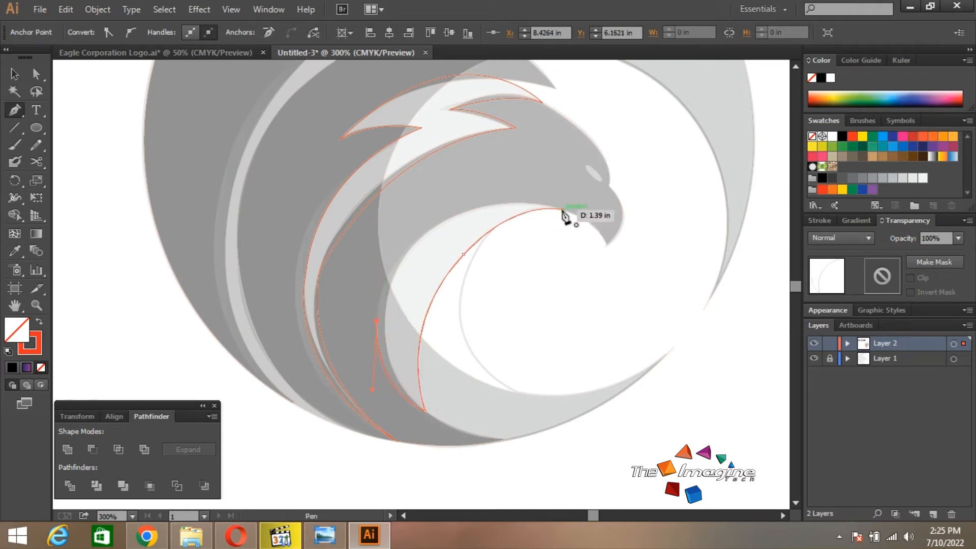
pyautogui.click(427, 230)
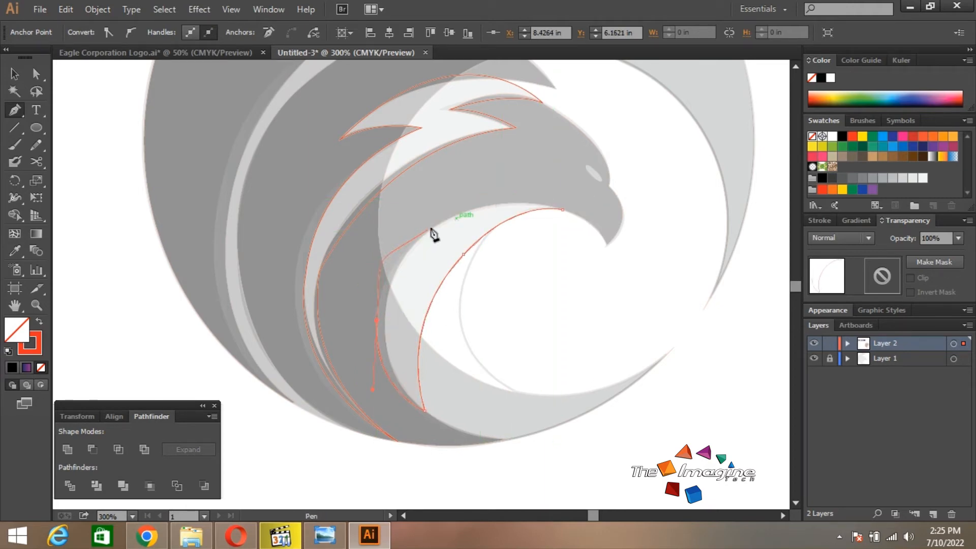
pyautogui.moveTo(561, 209); pyautogui.dragTo(659, 248)
pyautogui.press('v')
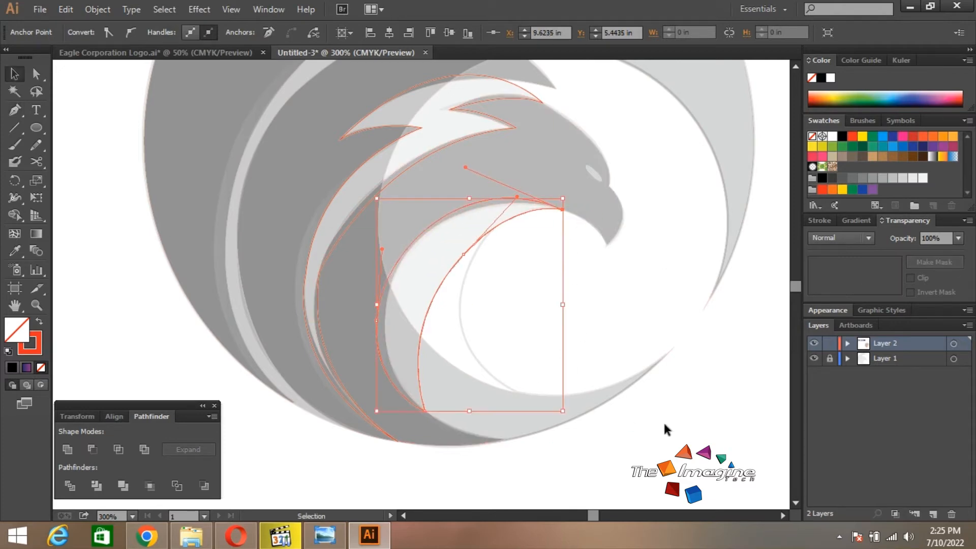
pyautogui.click(666, 429)
# Step: Copy the head shape's black fill and 20% opacity onto the new throat crescent with the Eyedropper, and deselect it
pyautogui.click(432, 294)
pyautogui.press('i')
pyautogui.click(422, 195)
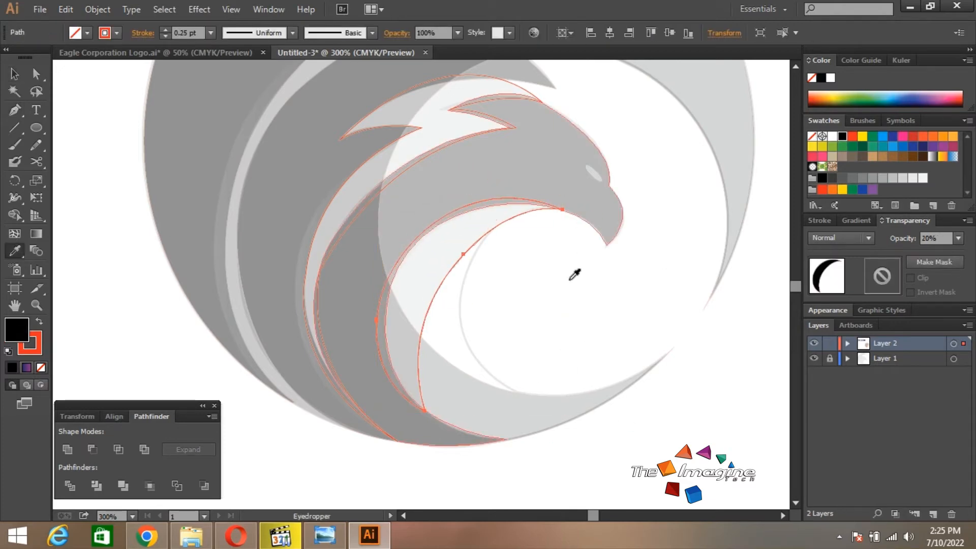
pyautogui.click(583, 373)
pyautogui.press('v')
pyautogui.click(648, 415)
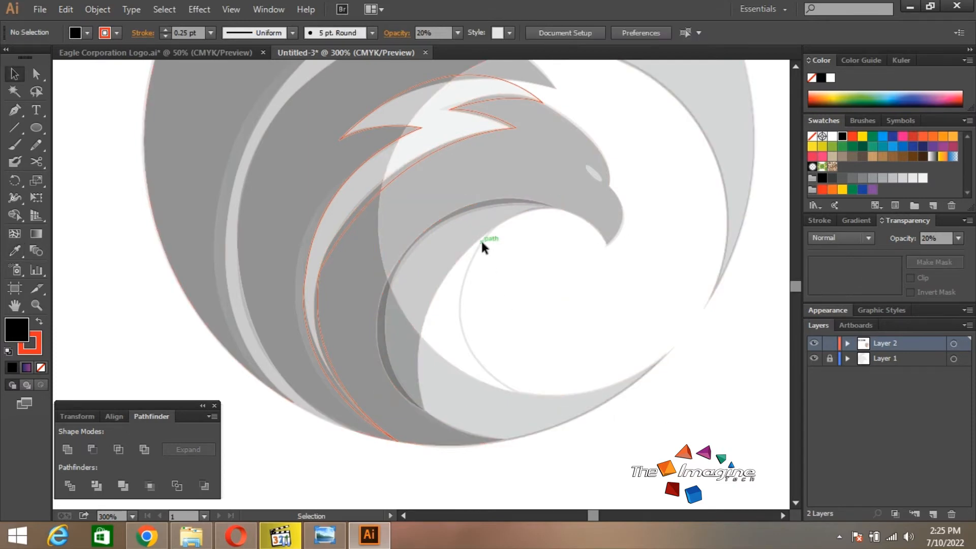
# Step: Trace the innermost crescent's inner arc from the lower ring's inner edge up to the throat under the beak, adjusting its curve handle
pyautogui.press('p')
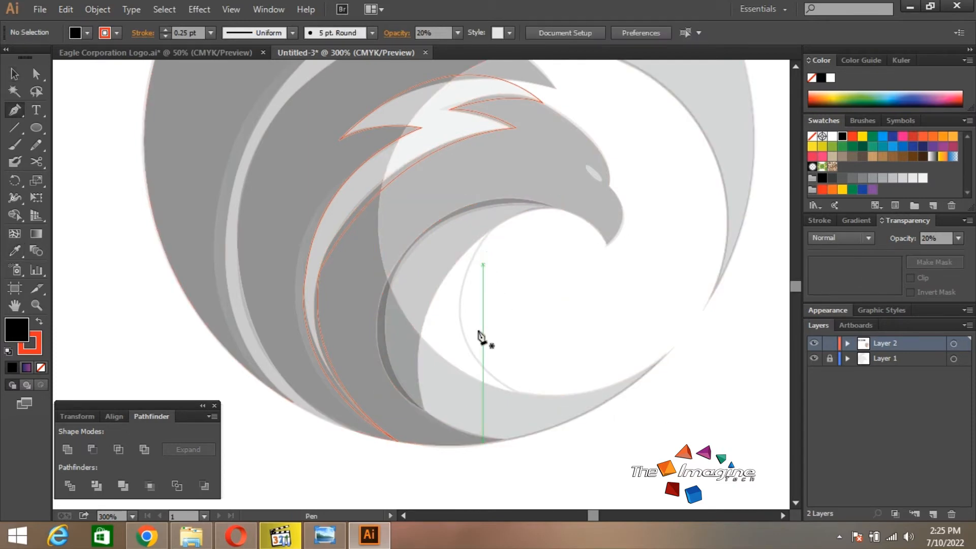
pyautogui.click(528, 395)
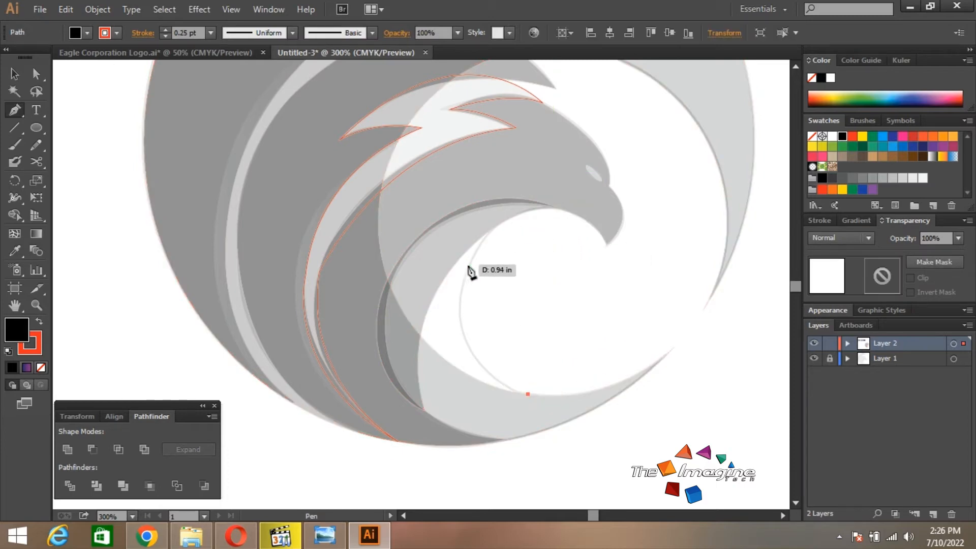
pyautogui.moveTo(471, 262); pyautogui.dragTo(511, 158)
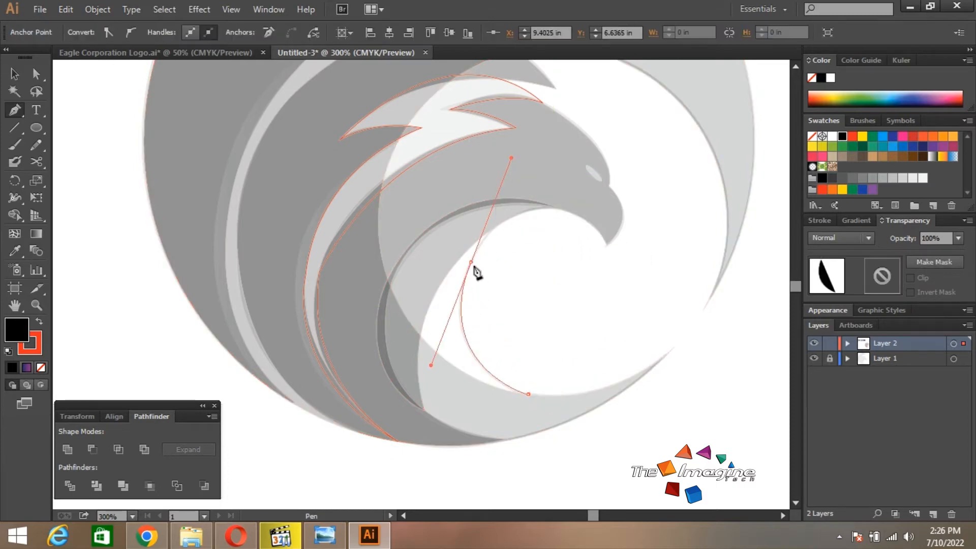
pyautogui.click(472, 263)
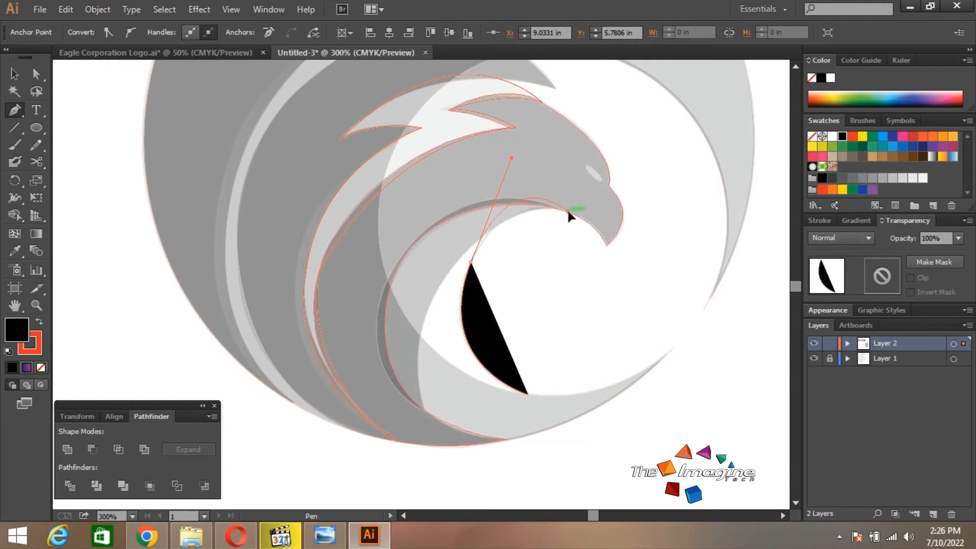
pyautogui.click(568, 211)
pyautogui.press('a')
pyautogui.moveTo(510, 159); pyautogui.dragTo(510, 181)
pyautogui.press('v')
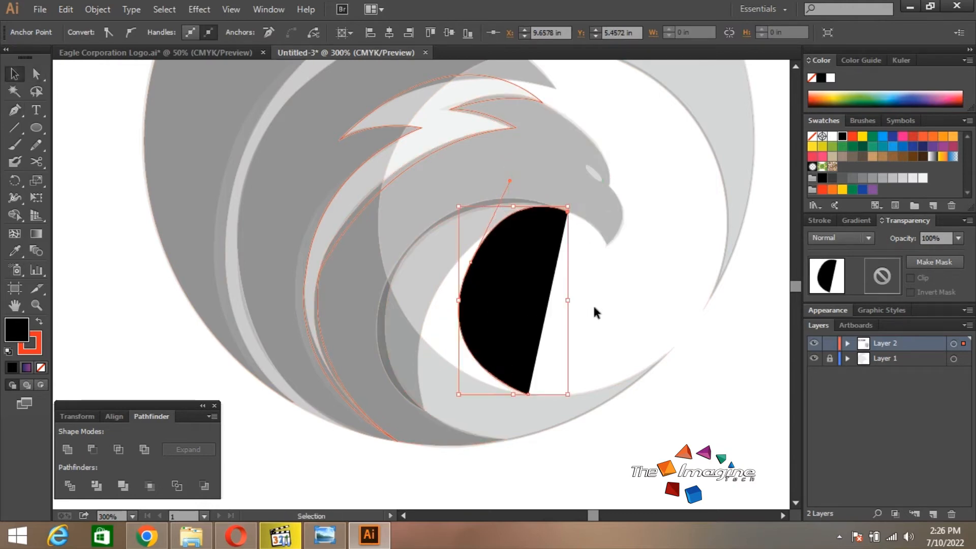
# Step: Remove the fill from the new inner arc path
pyautogui.click(594, 307)
pyautogui.click(530, 305)
pyautogui.click(84, 37)
pyautogui.click(9, 56)
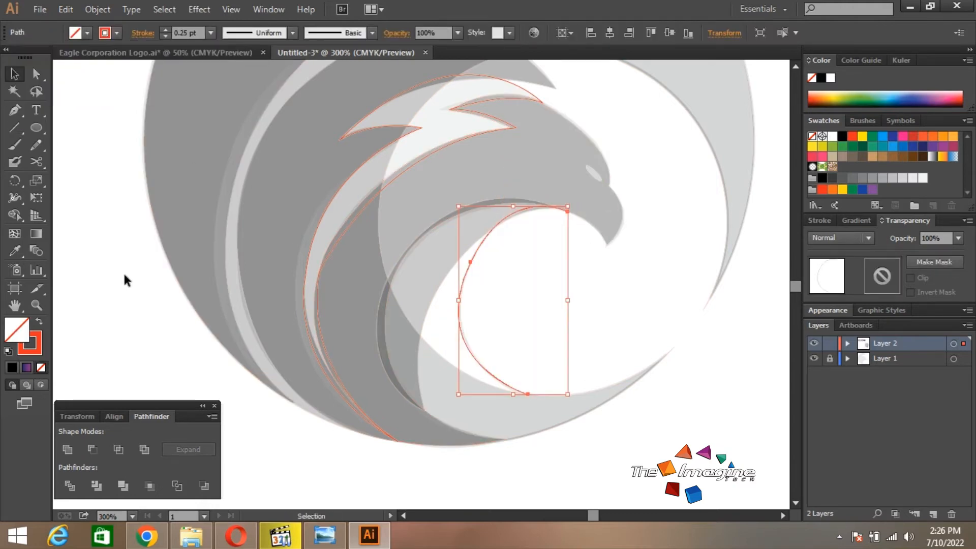
pyautogui.click(124, 274)
# Step: Continue the inner arc path from the throat back through the neck, close it at its lower starting point, and deselect it
pyautogui.click(515, 213)
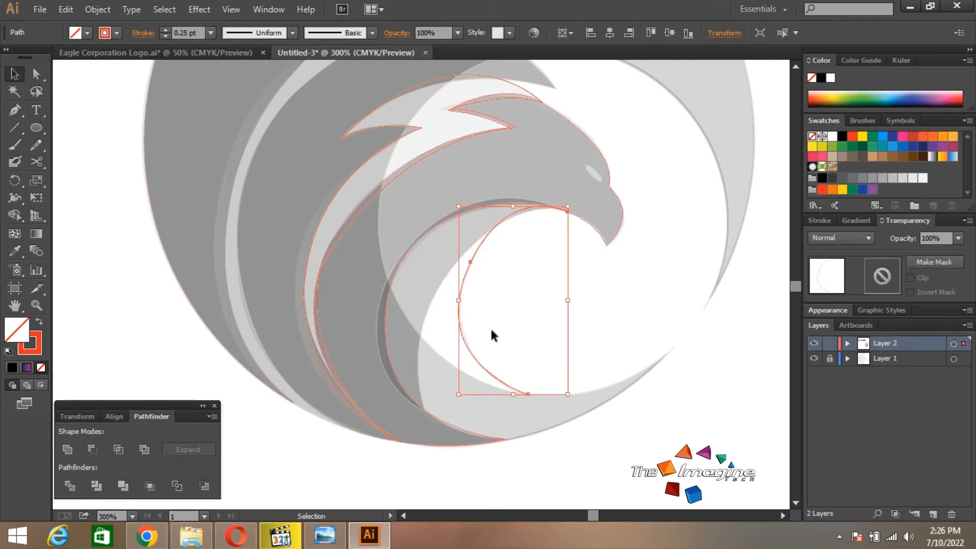
pyautogui.press('p')
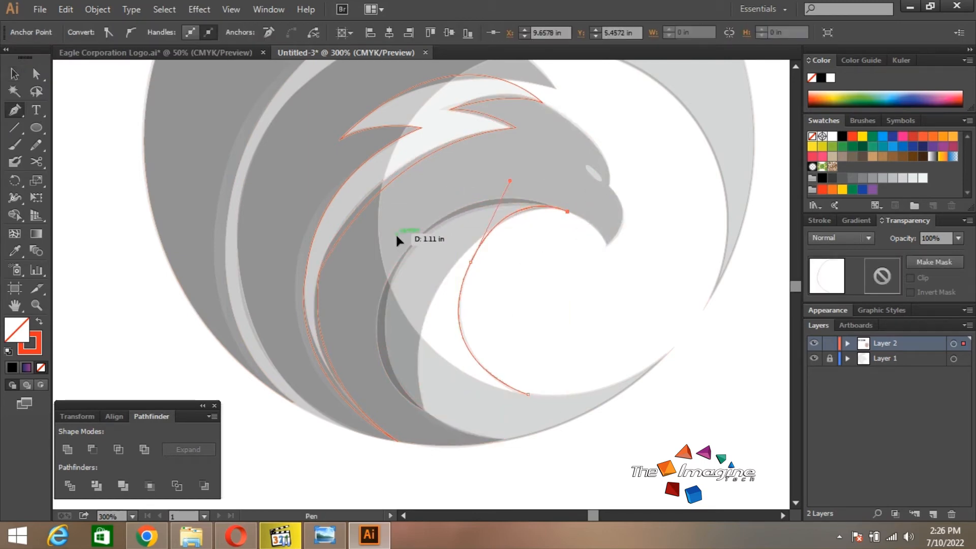
pyautogui.moveTo(396, 232); pyautogui.dragTo(342, 325)
pyautogui.keyDown('alt'); pyautogui.click(397, 233); pyautogui.keyUp('alt')
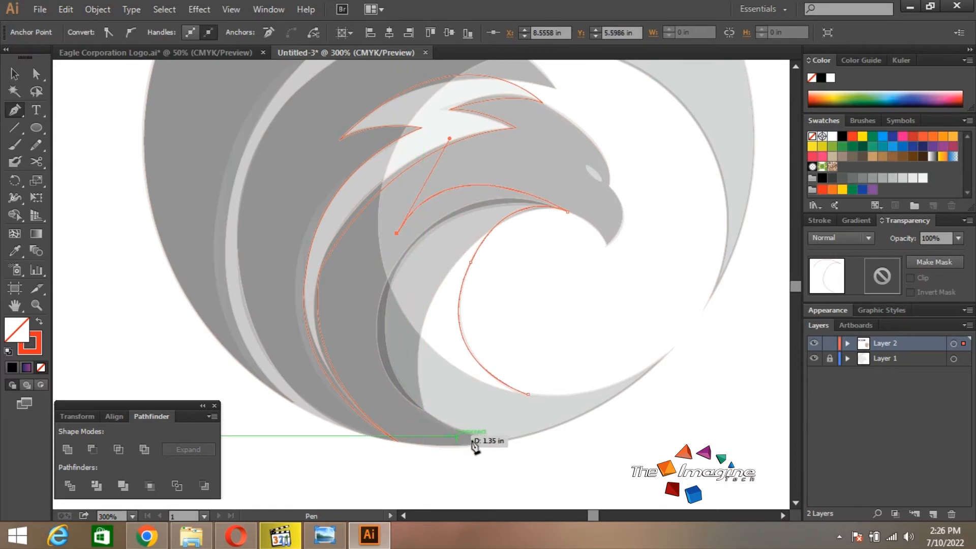
pyautogui.click(528, 394)
pyautogui.moveTo(528, 395); pyautogui.dragTo(727, 394)
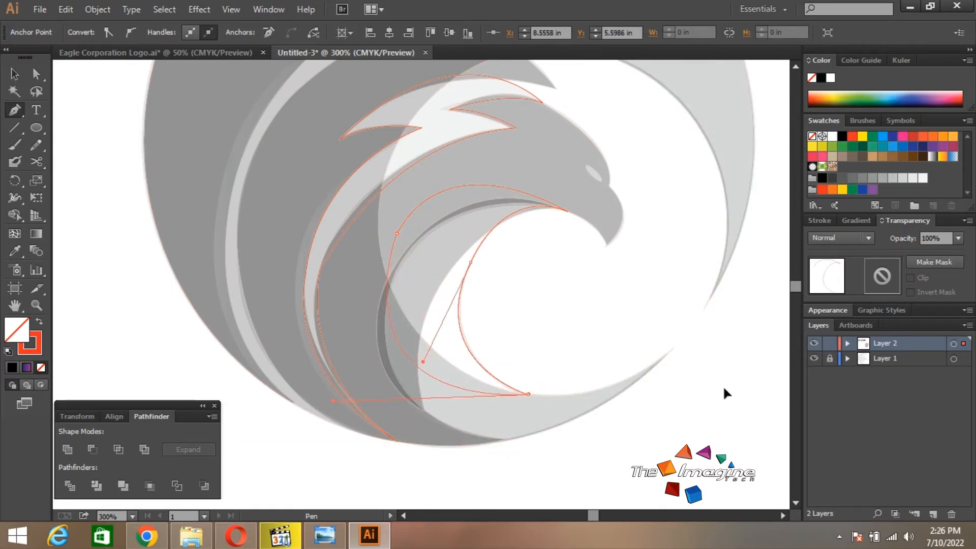
pyautogui.keyDown('ctrl'); pyautogui.click(693, 409); pyautogui.keyUp('ctrl')
# Step: Draw the eye's outline over the sketched eye on the eagle's head
pyautogui.press('z')
pyautogui.keyDown('alt'); pyautogui.click(488, 288); pyautogui.keyUp('alt')
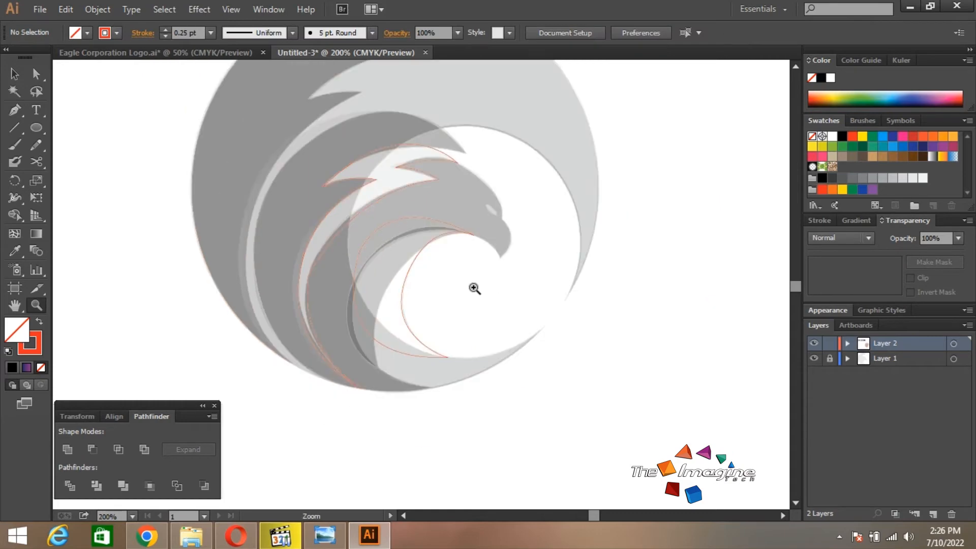
pyautogui.keyDown('alt'); pyautogui.click(475, 288); pyautogui.keyUp('alt')
pyautogui.press('v')
pyautogui.moveTo(455, 281); pyautogui.dragTo(579, 291)
pyautogui.moveTo(692, 196); pyautogui.dragTo(653, 254)
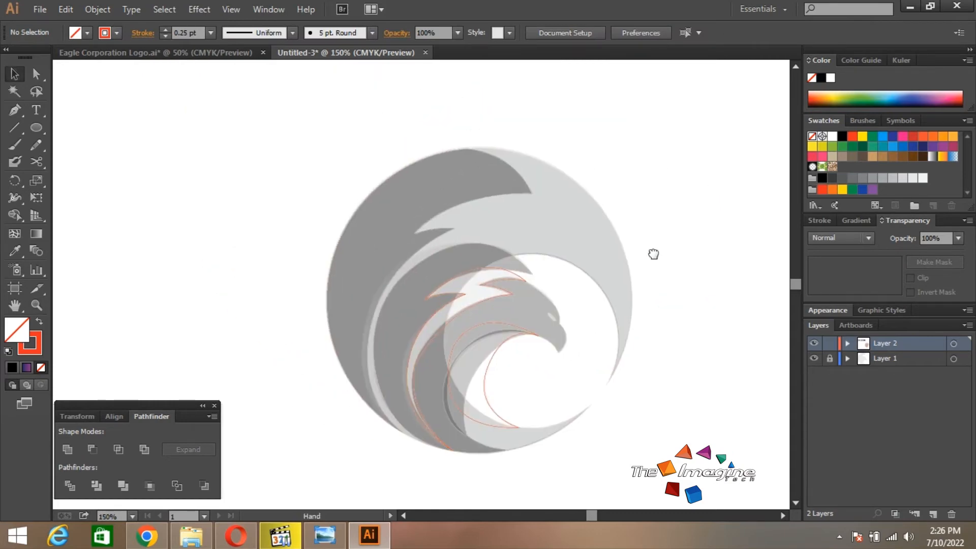
pyautogui.press('z')
pyautogui.moveTo(500, 278); pyautogui.dragTo(594, 352)
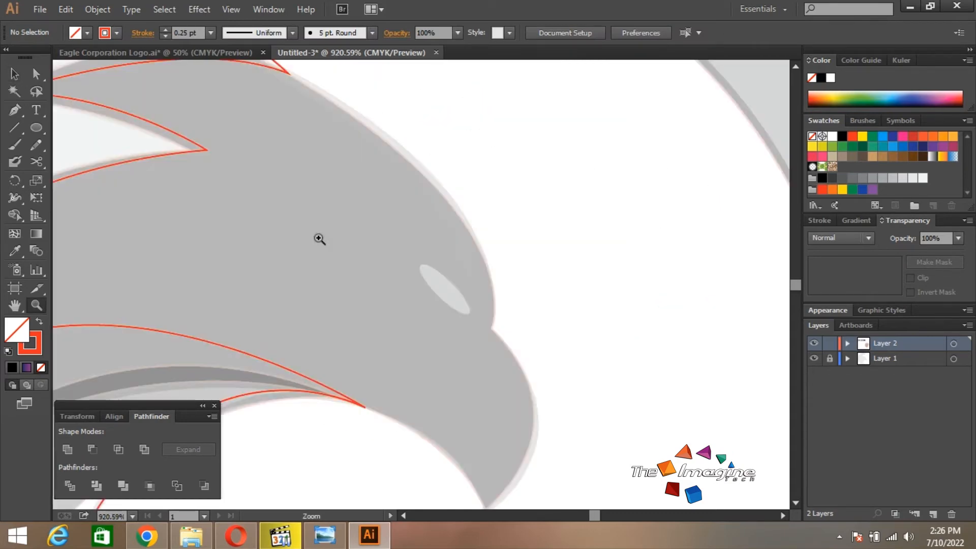
pyautogui.click(41, 133)
pyautogui.moveTo(486, 190); pyautogui.dragTo(492, 295)
pyautogui.press('v')
# Step: Set the opacity of all the traced eagle logo shapes to 100%
pyautogui.press('z')
pyautogui.keyDown('alt'); pyautogui.click(407, 261); pyautogui.keyUp('alt')
pyautogui.keyDown('alt'); pyautogui.click(407, 262); pyautogui.keyUp('alt')
pyautogui.keyDown('alt'); pyautogui.click(406, 262); pyautogui.keyUp('alt')
pyautogui.keyDown('alt'); pyautogui.click(402, 267); pyautogui.keyUp('alt')
pyautogui.keyDown('alt'); pyautogui.click(384, 281); pyautogui.keyUp('alt')
pyautogui.keyDown('alt'); pyautogui.click(385, 281); pyautogui.keyUp('alt')
pyautogui.press('v')
pyautogui.click(642, 209)
pyautogui.moveTo(642, 209); pyautogui.dragTo(648, 210)
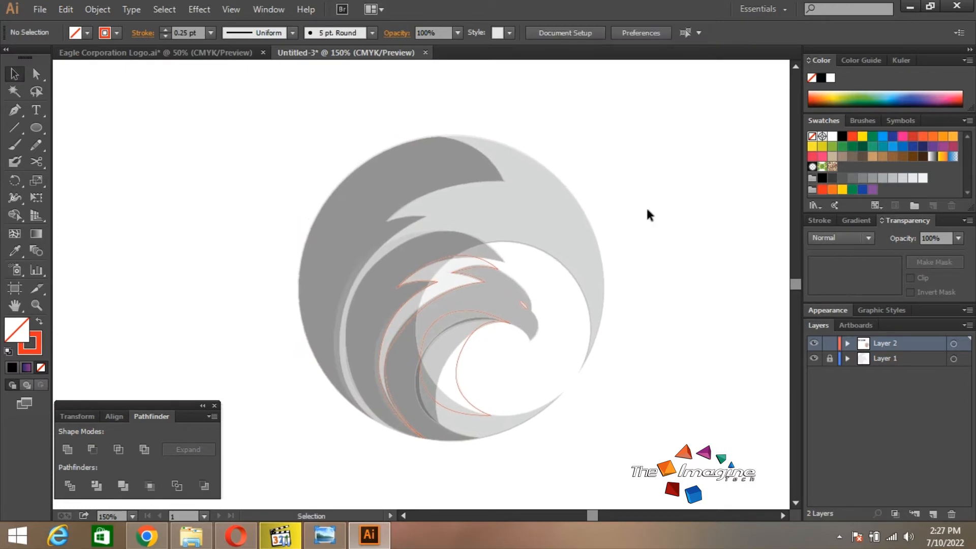
pyautogui.moveTo(282, 122); pyautogui.dragTo(616, 453)
pyautogui.press('z')
pyautogui.keyDown('alt'); pyautogui.click(458, 308); pyautogui.keyUp('alt')
pyautogui.click(457, 308)
pyautogui.press('v')
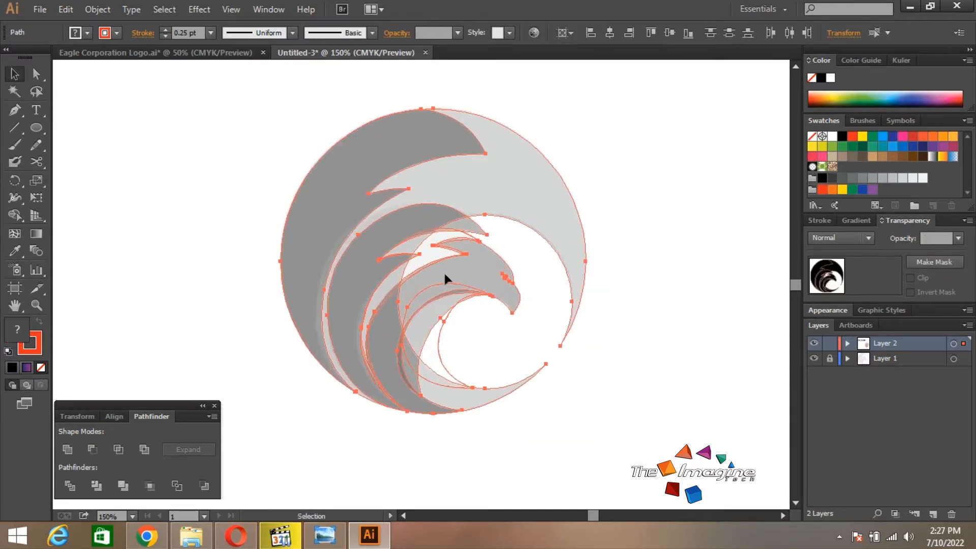
pyautogui.click(625, 200)
pyautogui.click(401, 161)
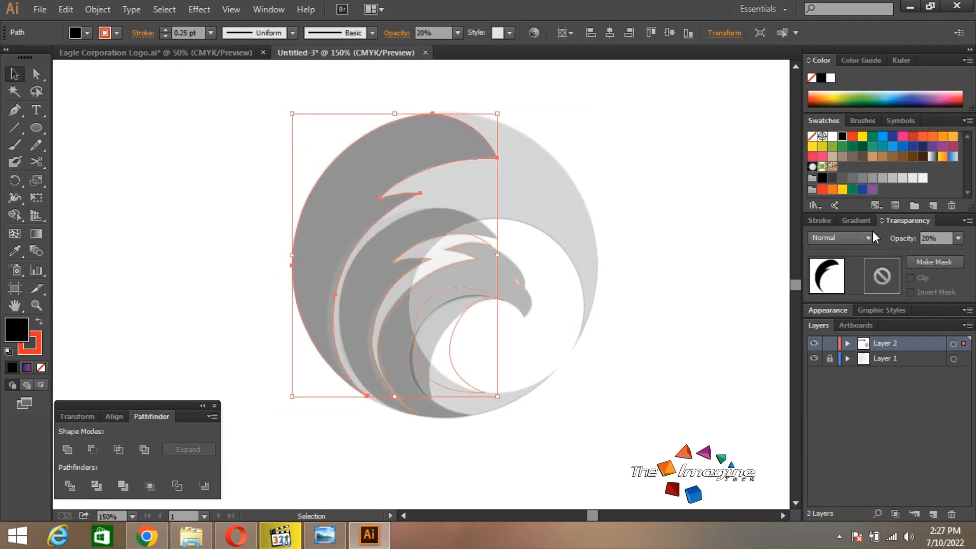
pyautogui.moveTo(265, 127); pyautogui.dragTo(622, 438)
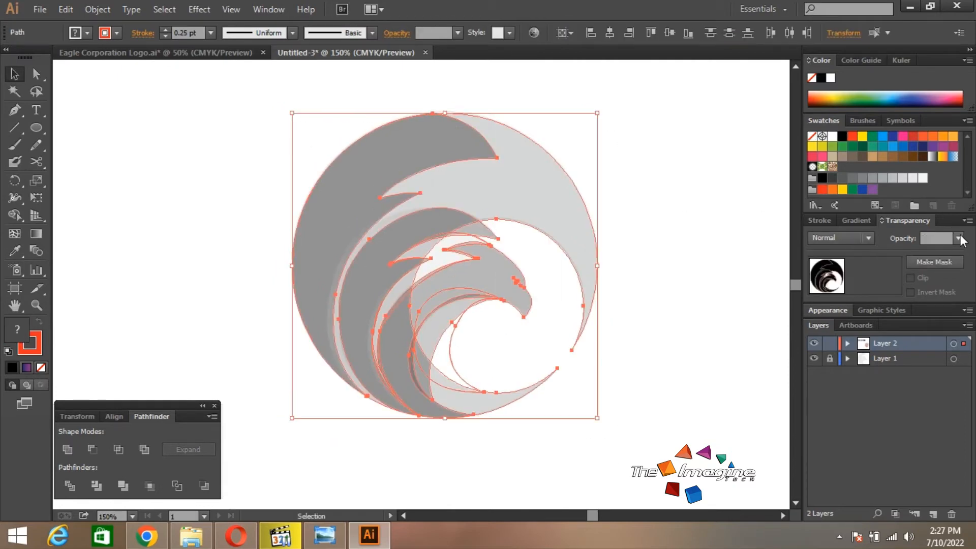
pyautogui.click(958, 238)
pyautogui.click(941, 412)
pyautogui.click(639, 197)
# Step: Fill the outer feather, the middle feather and the eagle's head with white
pyautogui.click(446, 163)
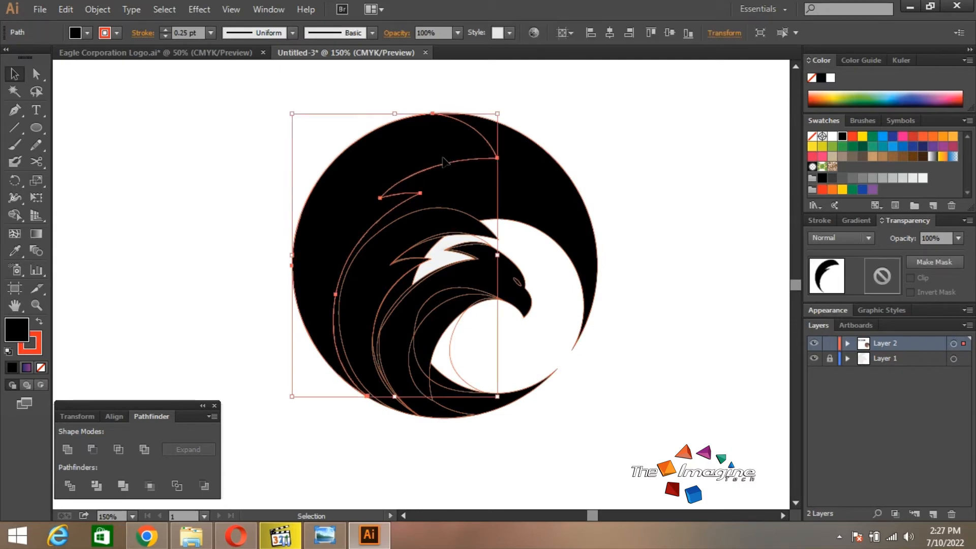
pyautogui.click(88, 36)
pyautogui.click(29, 57)
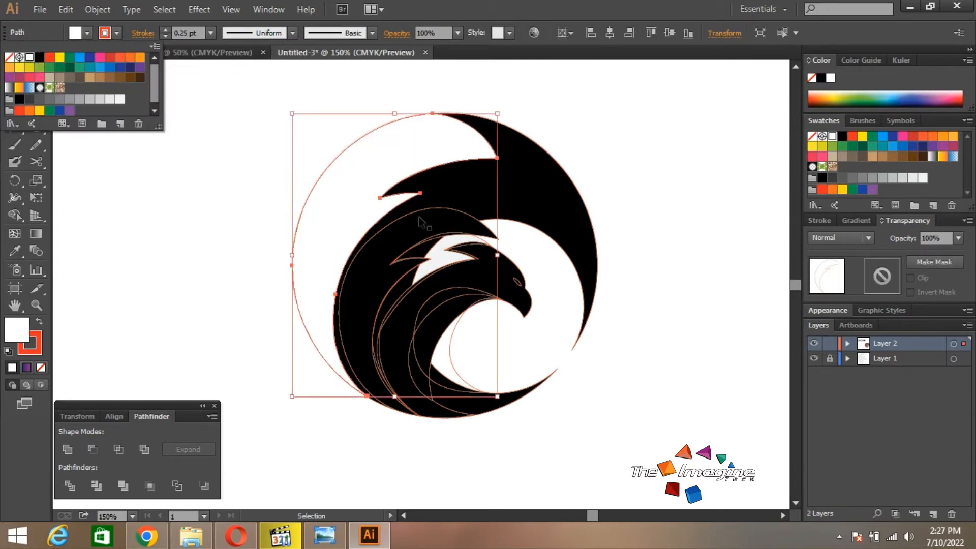
pyautogui.click(419, 219)
pyautogui.click(423, 229)
pyautogui.press('i')
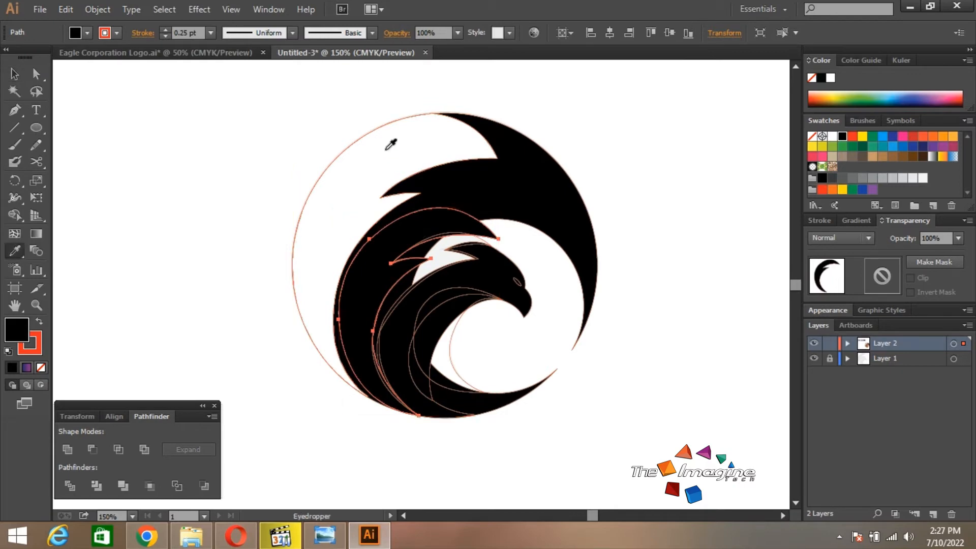
pyautogui.click(392, 146)
pyautogui.press('v')
pyautogui.click(487, 266)
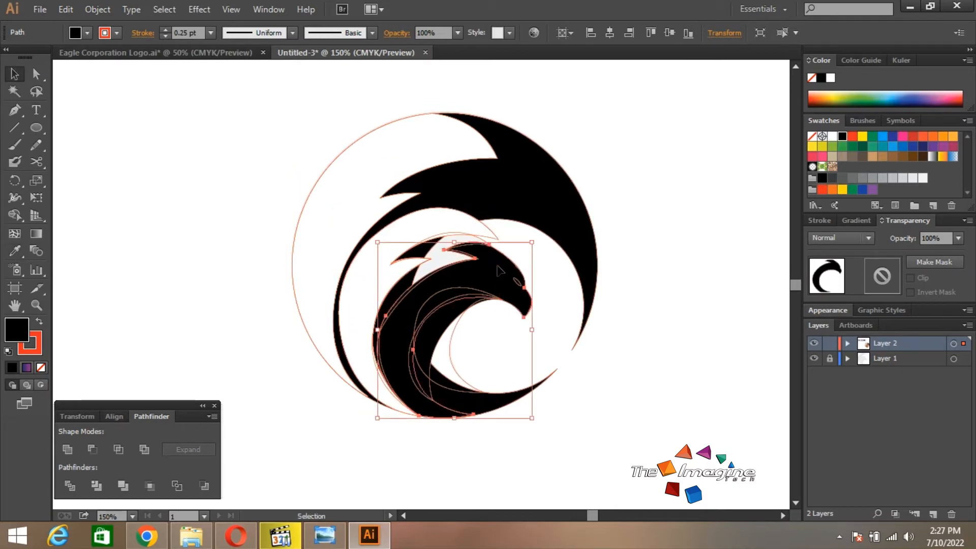
pyautogui.press('i')
pyautogui.click(441, 217)
pyautogui.press('v')
# Step: Inspect the white-filled shapes and check the reference document Eagle Corporation Logo.ai before returning to the tracing document
pyautogui.click(643, 277)
pyautogui.press('z')
pyautogui.keyDown('alt'); pyautogui.click(454, 279); pyautogui.keyUp('alt')
pyautogui.keyDown('alt'); pyautogui.click(454, 279); pyautogui.keyUp('alt')
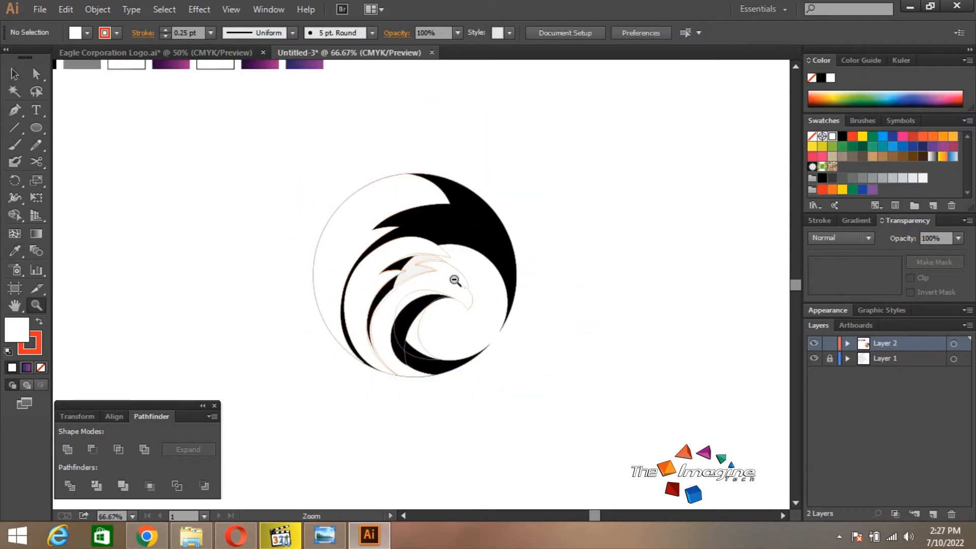
pyautogui.moveTo(440, 275); pyautogui.dragTo(549, 277)
pyautogui.click(510, 286)
pyautogui.click(424, 288)
pyautogui.press('v')
pyautogui.moveTo(441, 279); pyautogui.dragTo(527, 279)
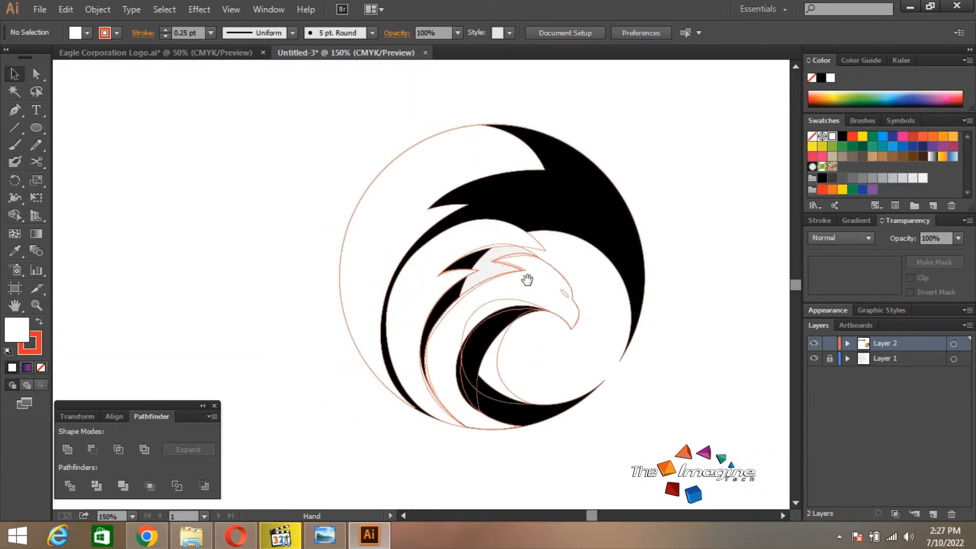
pyautogui.click(531, 286)
pyautogui.click(460, 175)
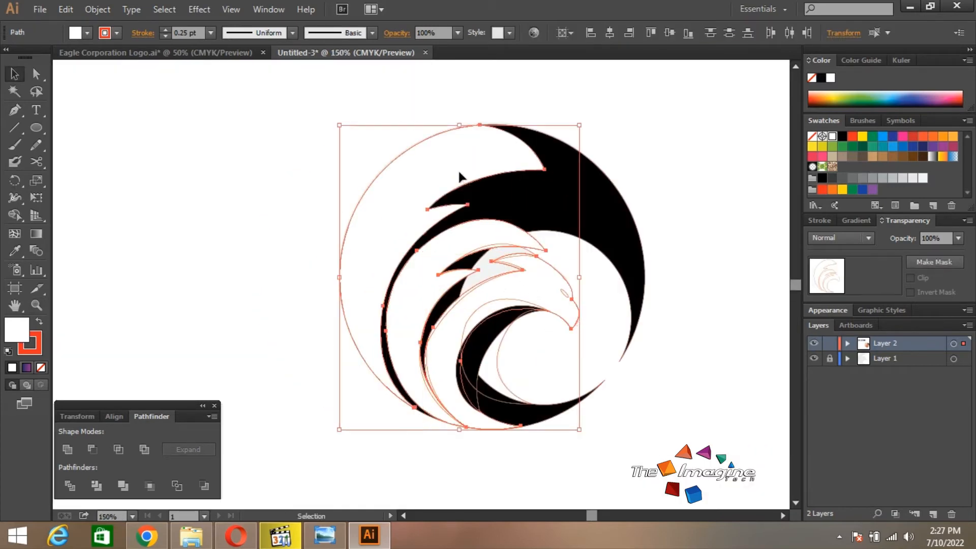
pyautogui.click(663, 168)
pyautogui.moveTo(661, 178); pyautogui.dragTo(671, 181)
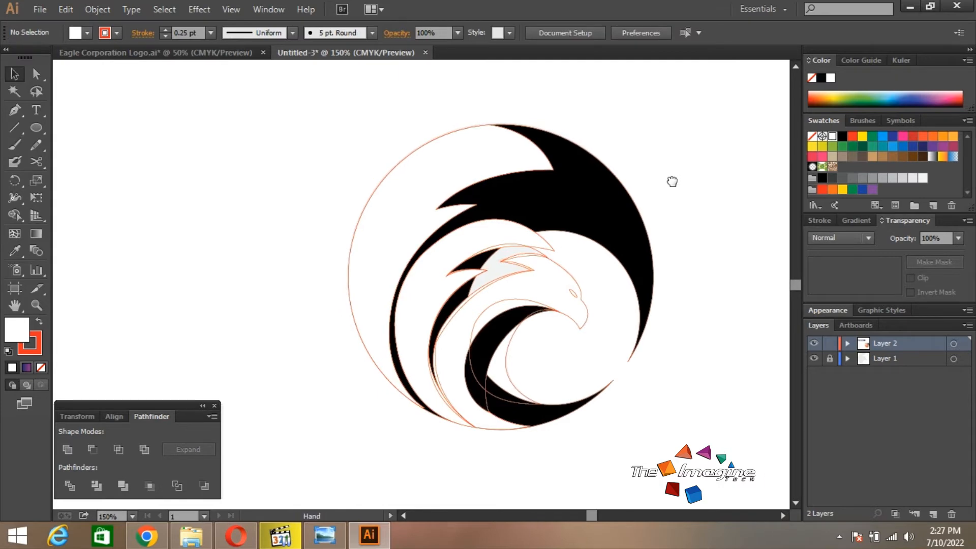
pyautogui.click(541, 284)
pyautogui.click(239, 54)
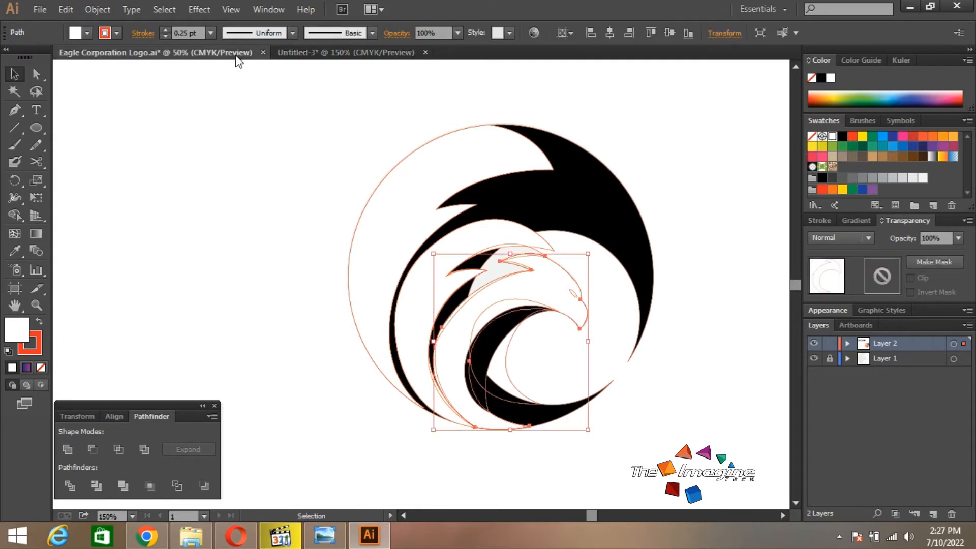
pyautogui.click(345, 53)
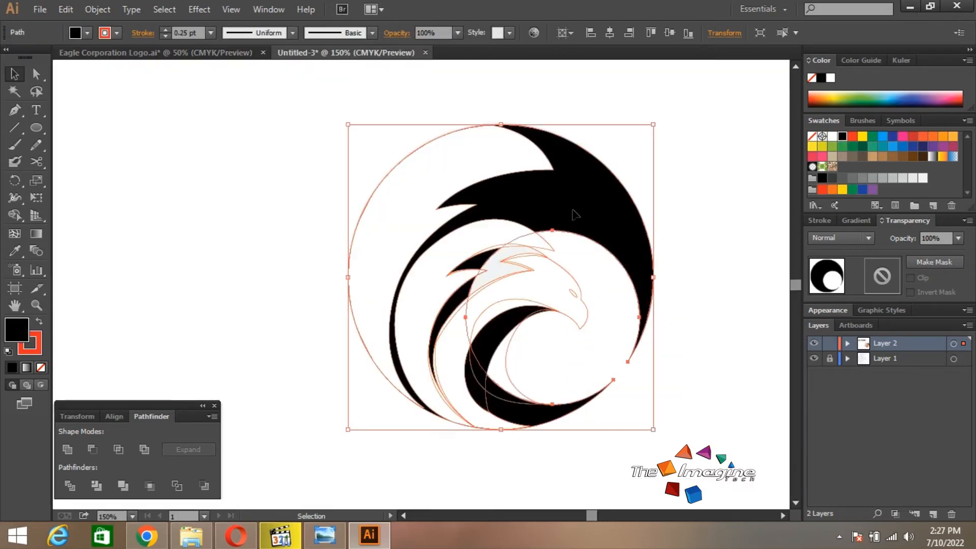
# Step: Fill the large ring shape behind the eagle with white
pyautogui.click(87, 32)
pyautogui.click(28, 57)
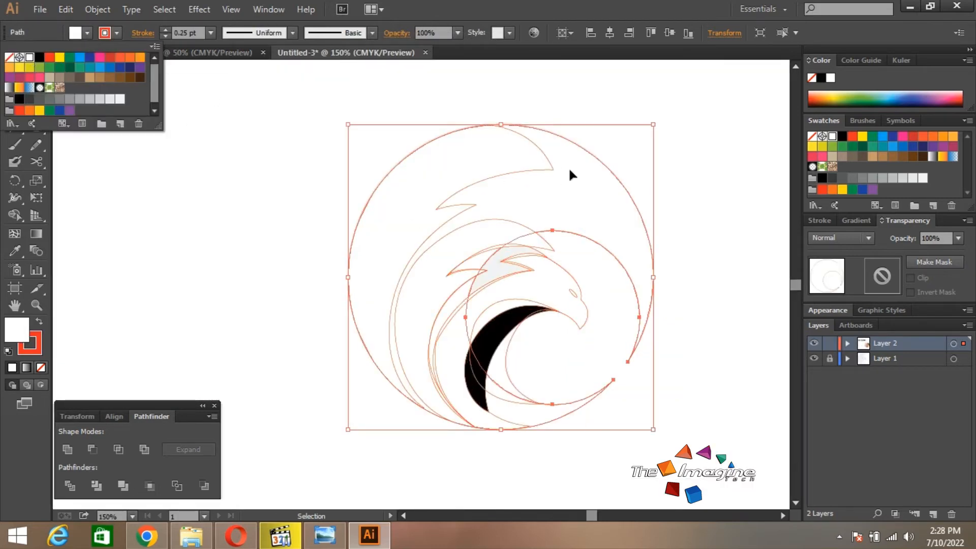
pyautogui.click(90, 36)
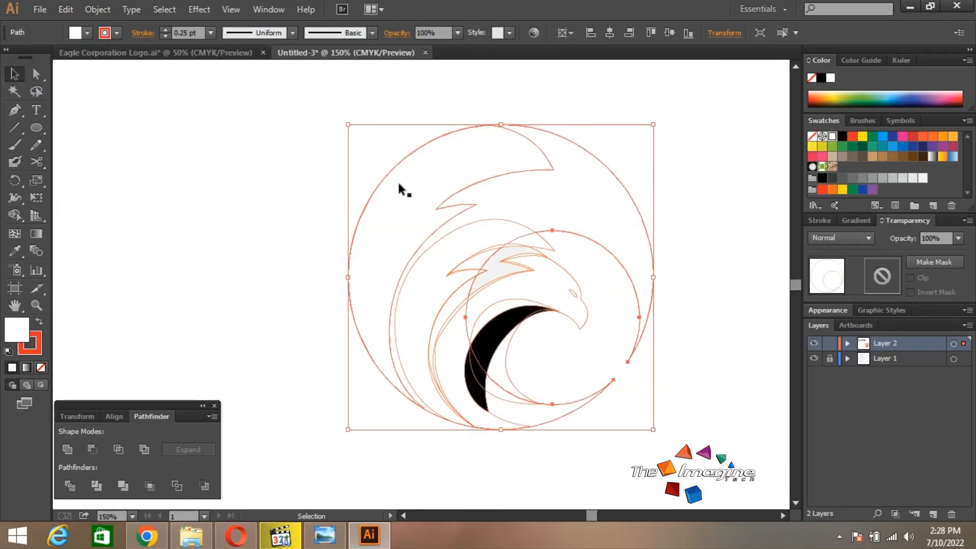
# Step: Fill the outer feather and the middle feather with black
pyautogui.click(409, 183)
pyautogui.click(409, 184)
pyautogui.click(87, 33)
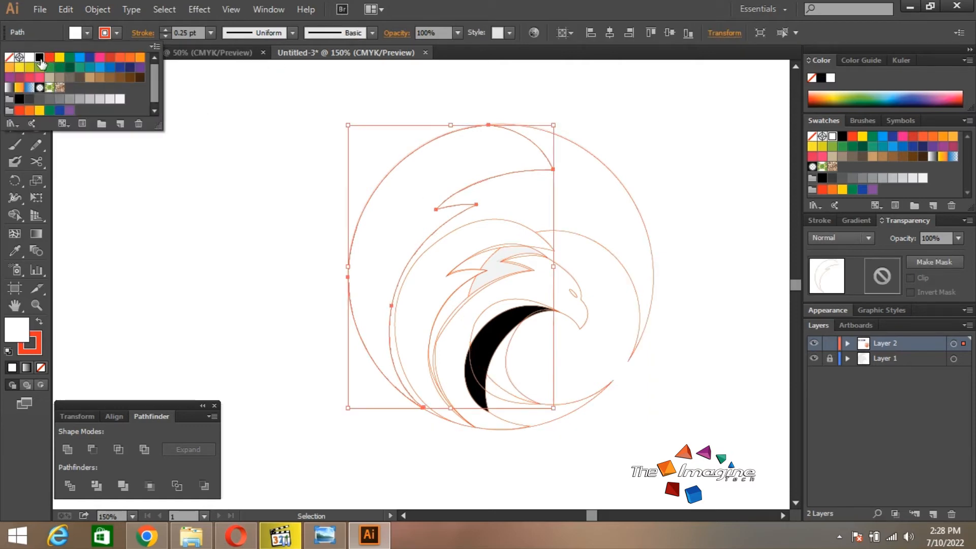
pyautogui.click(39, 58)
pyautogui.click(448, 265)
pyautogui.click(87, 32)
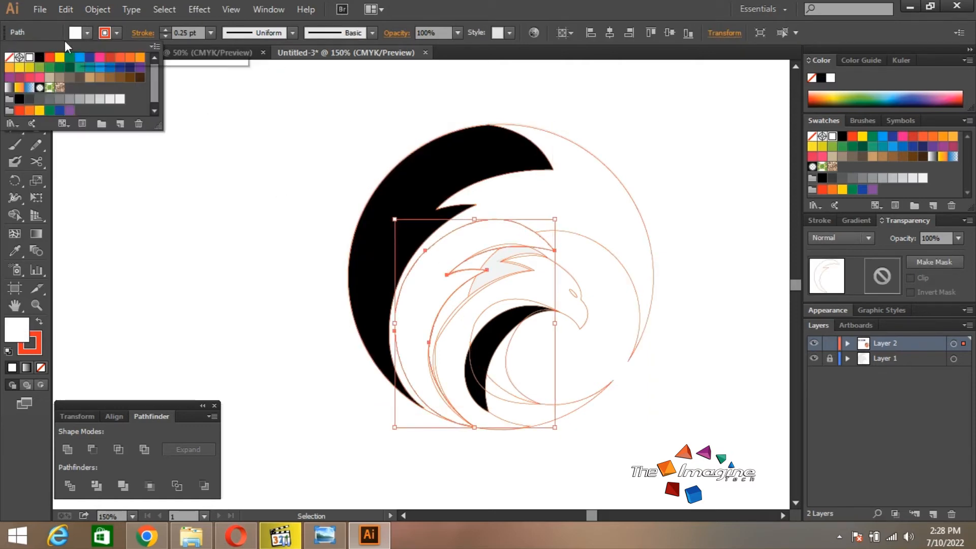
pyautogui.click(39, 57)
# Step: Apply the outer feather's black fill to the eagle's head shape with the Eyedropper
pyautogui.click(539, 271)
pyautogui.press('i')
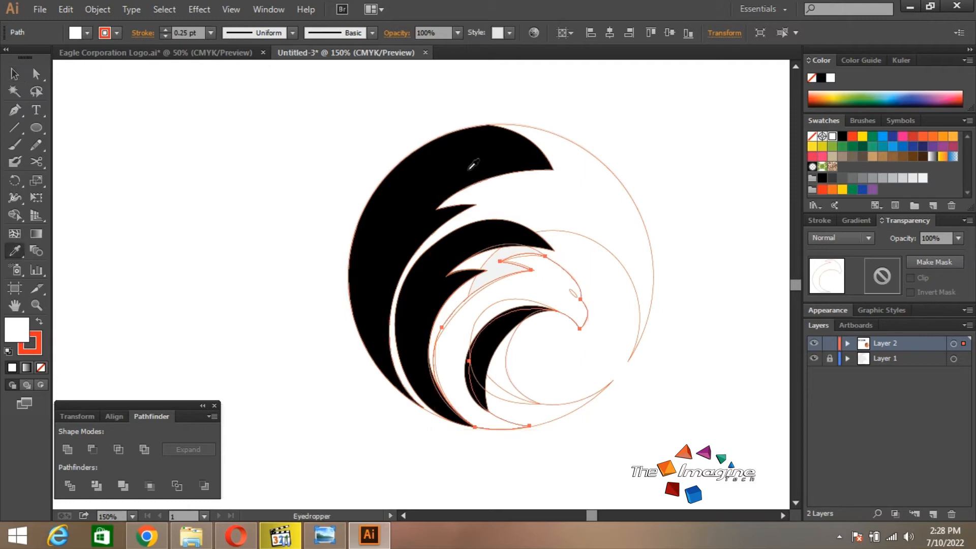
pyautogui.click(469, 169)
pyautogui.press('v')
# Step: Give the throat crescent the appearance of the grey sample square using the Eyedropper
pyautogui.click(497, 335)
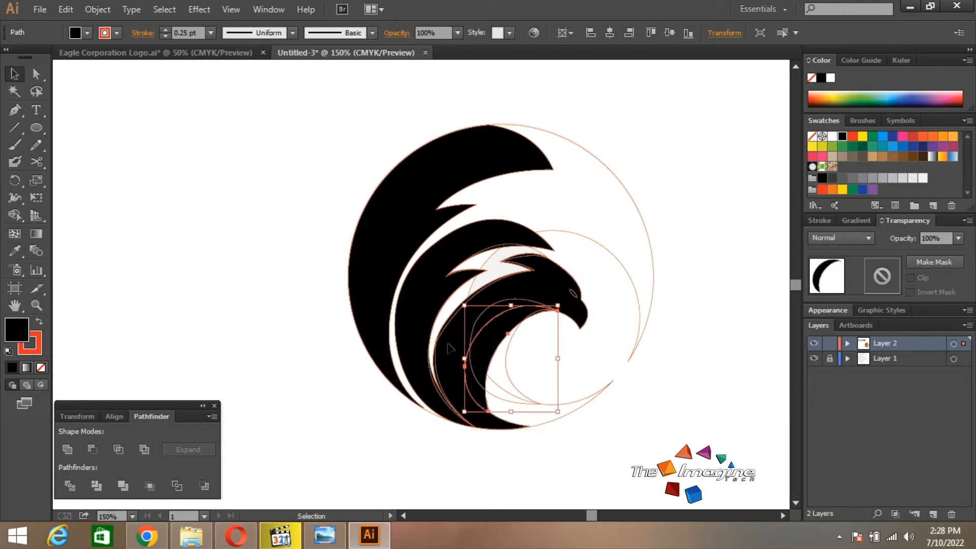
pyautogui.press('z')
pyautogui.keyDown('alt'); pyautogui.click(447, 263); pyautogui.keyUp('alt')
pyautogui.moveTo(445, 224); pyautogui.dragTo(519, 268)
pyautogui.press('i')
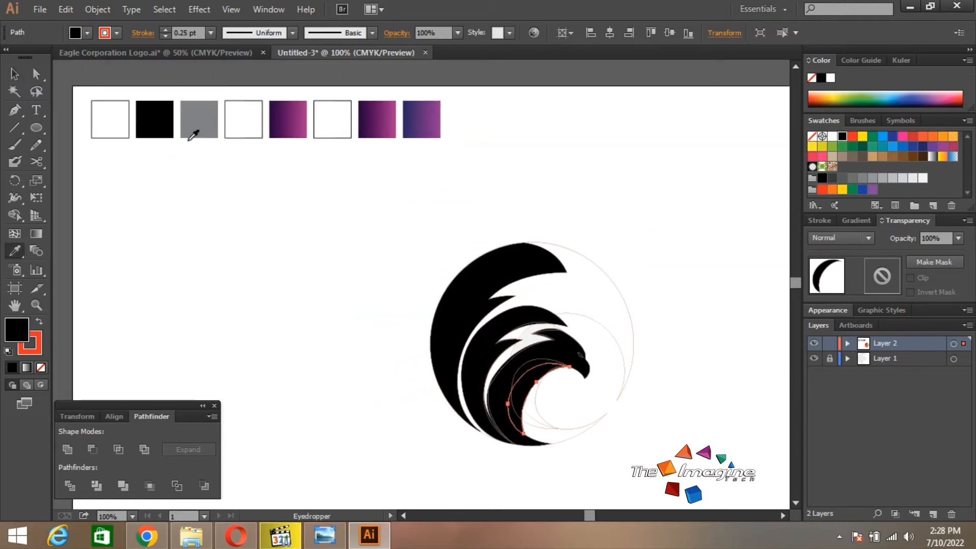
pyautogui.click(190, 139)
pyautogui.press('z')
pyautogui.click(530, 368)
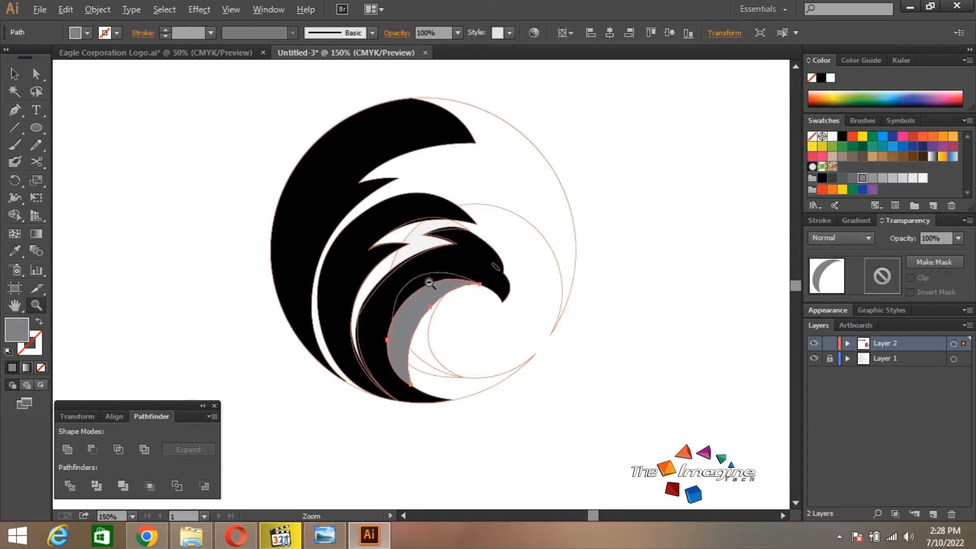
# Step: Copy the throat crescent's grey appearance to the jagged band between the middle feather and the head, and deselect it
pyautogui.press('v')
pyautogui.click(593, 34)
pyautogui.press('i')
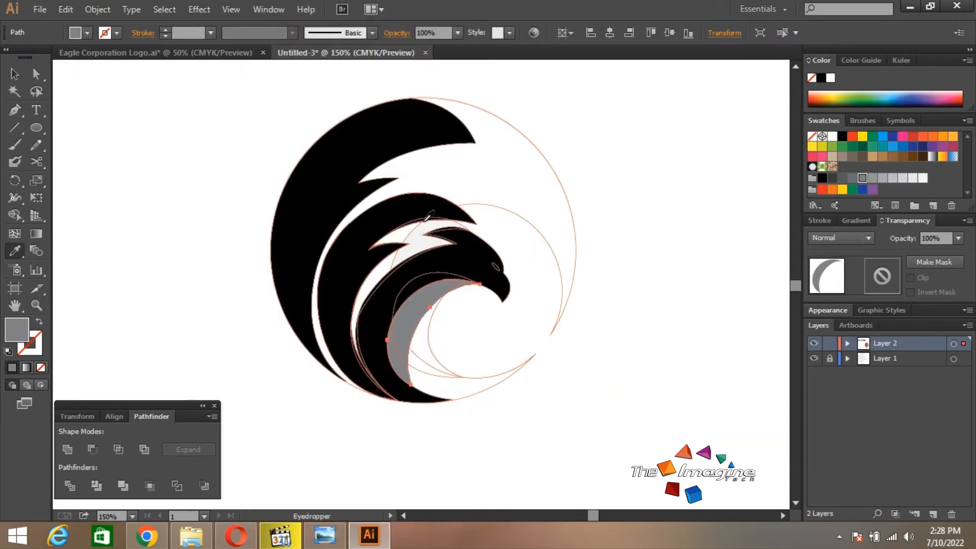
pyautogui.press('v')
pyautogui.click(432, 178)
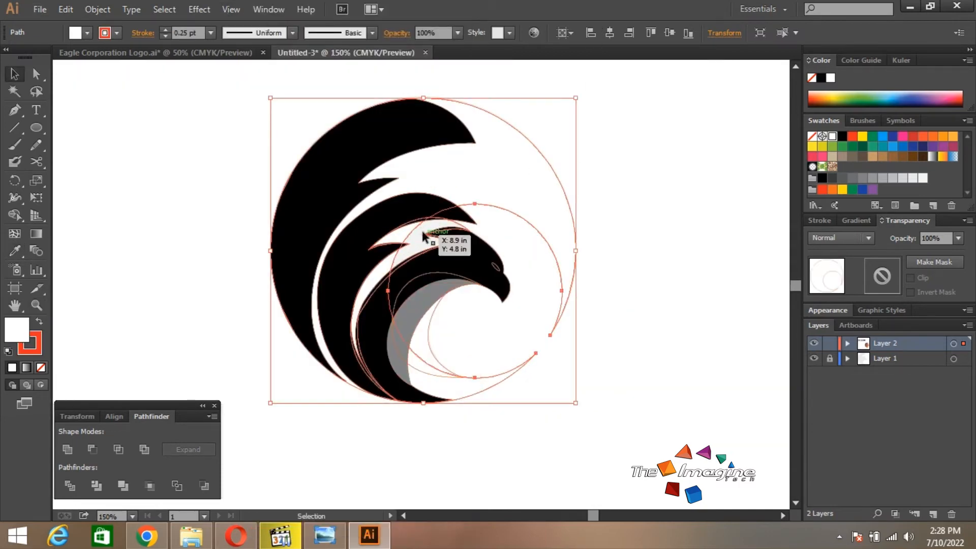
pyautogui.click(423, 240)
pyautogui.click(423, 249)
pyautogui.click(406, 225)
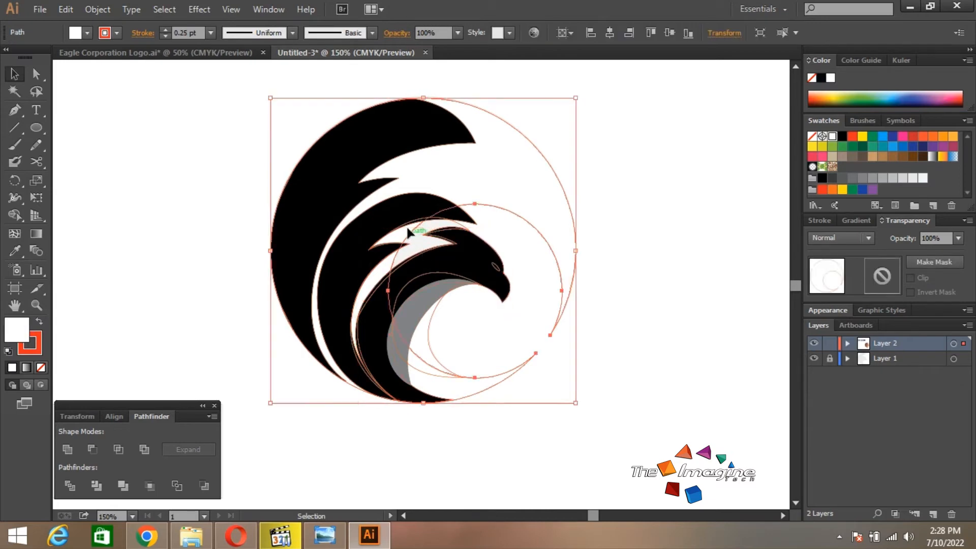
pyautogui.click(406, 224)
pyautogui.click(407, 222)
pyautogui.press('i')
pyautogui.click(440, 287)
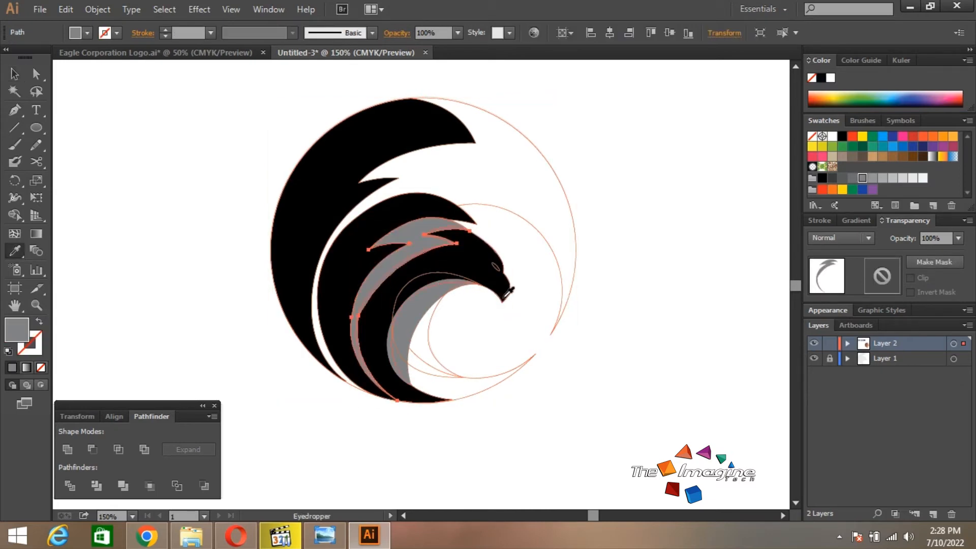
pyautogui.press('v')
pyautogui.click(394, 190)
pyautogui.click(629, 271)
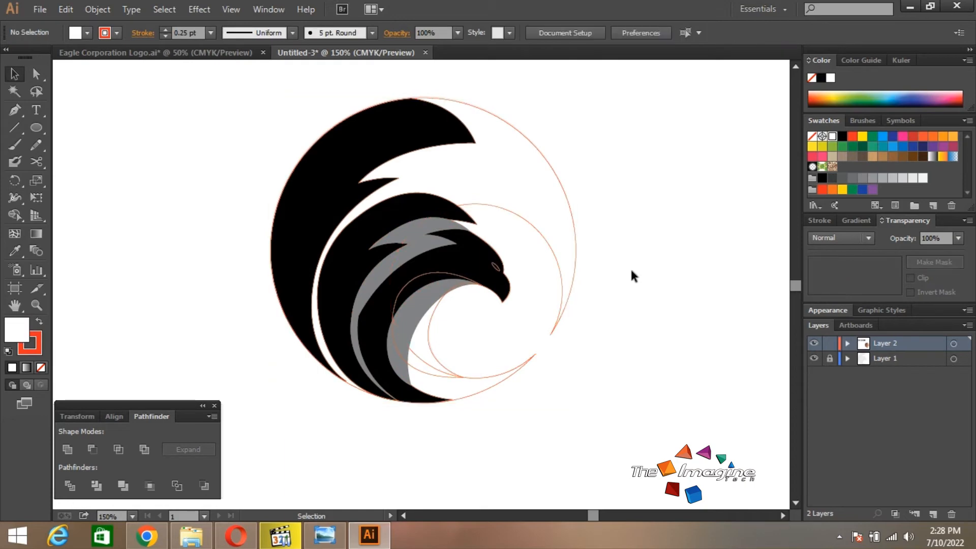
# Step: Remove the fill from the large ring shape behind the eagle and deselect it
pyautogui.press('z')
pyautogui.keyDown('alt'); pyautogui.click(420, 270); pyautogui.keyUp('alt')
pyautogui.click(419, 269)
pyautogui.press('v')
pyautogui.click(577, 239)
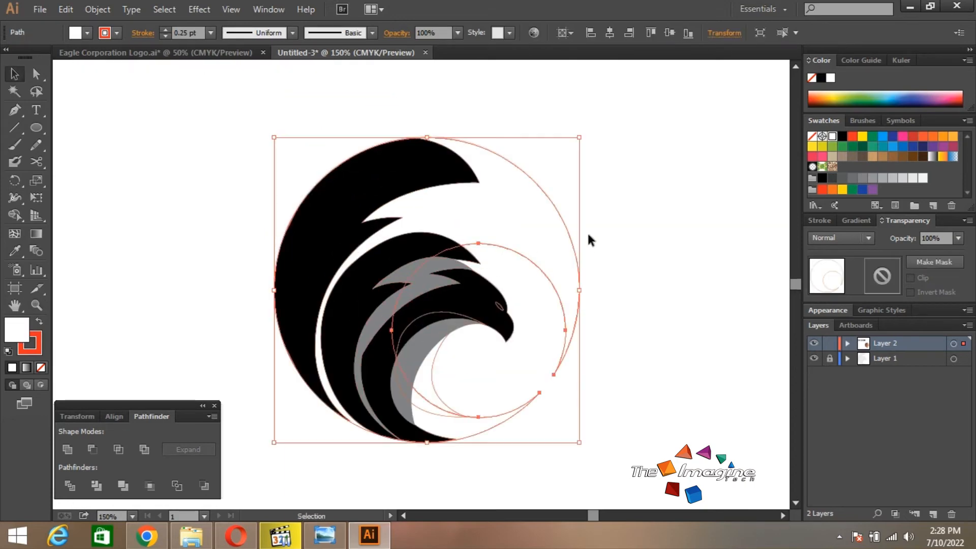
pyautogui.click(87, 33)
pyautogui.click(9, 57)
pyautogui.click(617, 198)
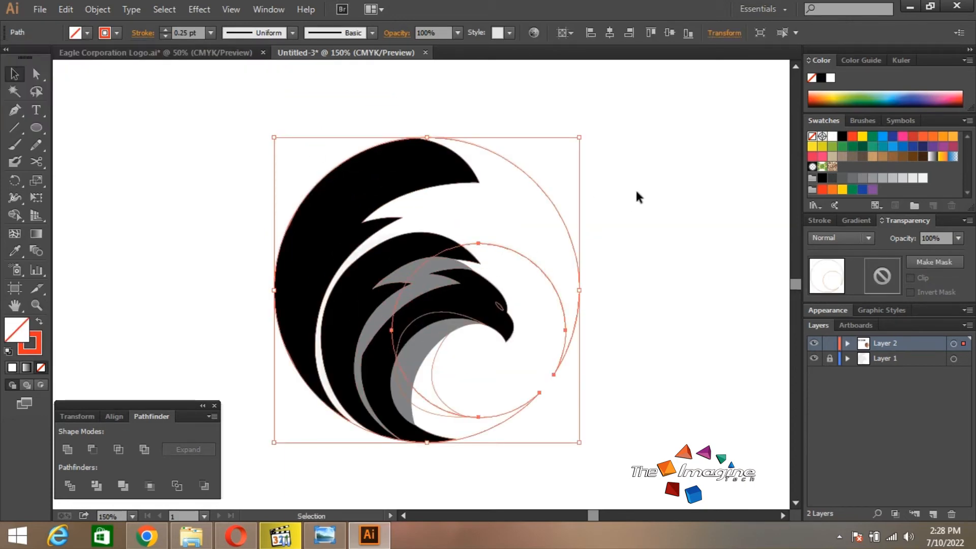
pyautogui.click(637, 191)
pyautogui.click(563, 223)
pyautogui.click(610, 238)
pyautogui.press('space')
pyautogui.moveTo(610, 237); pyautogui.dragTo(661, 238)
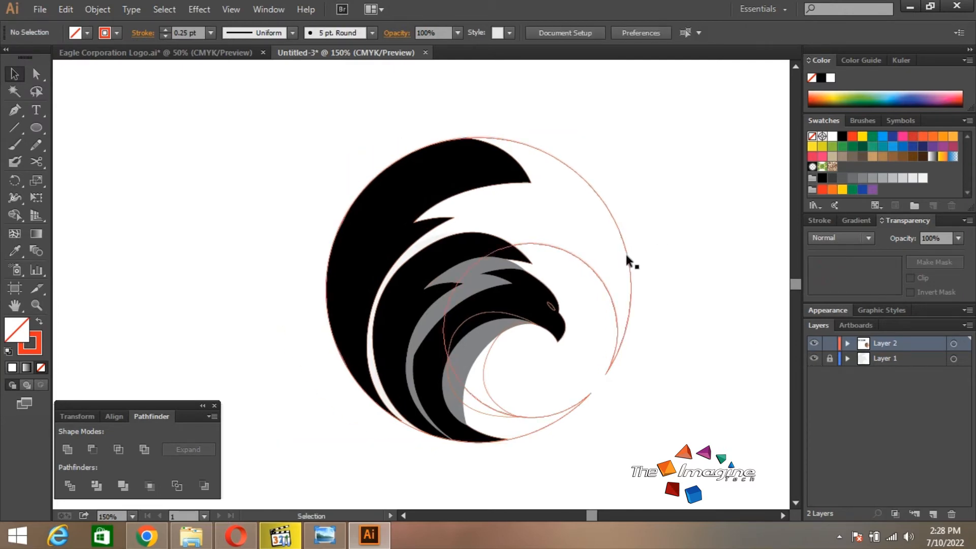
pyautogui.click(628, 269)
pyautogui.moveTo(627, 264); pyautogui.dragTo(323, 264)
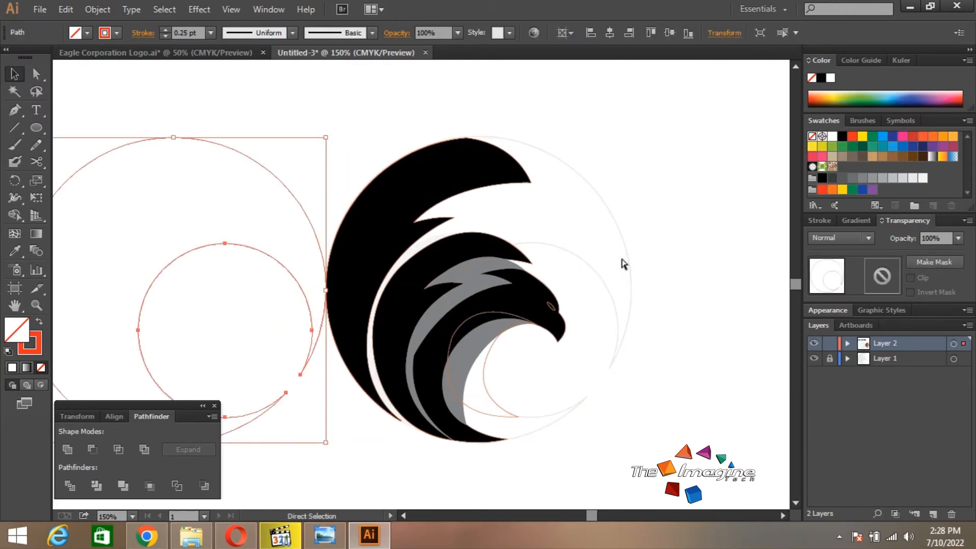
pyautogui.hotkey('ctrl', 'z')
pyautogui.moveTo(274, 145); pyautogui.dragTo(639, 438)
pyautogui.press('Delete')
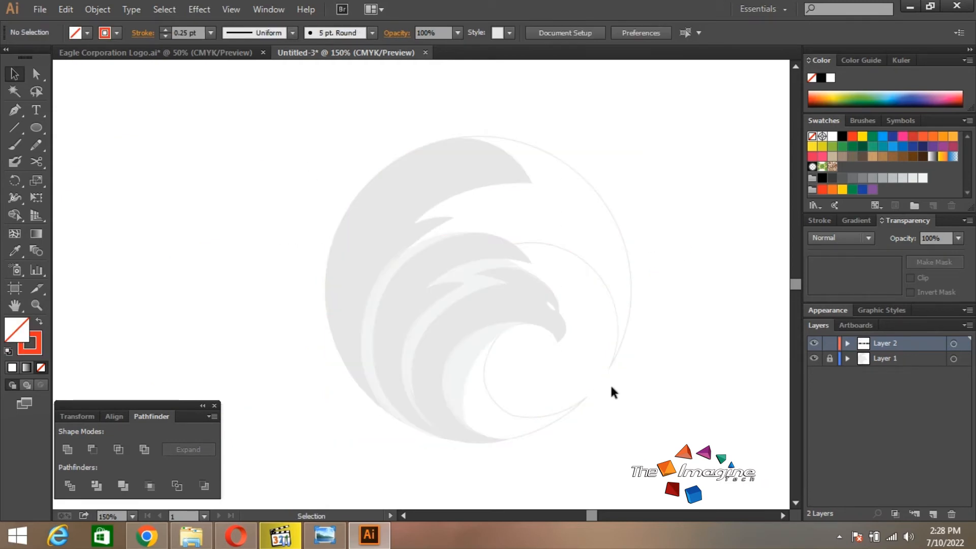
pyautogui.hotkey('ctrl', 'z')
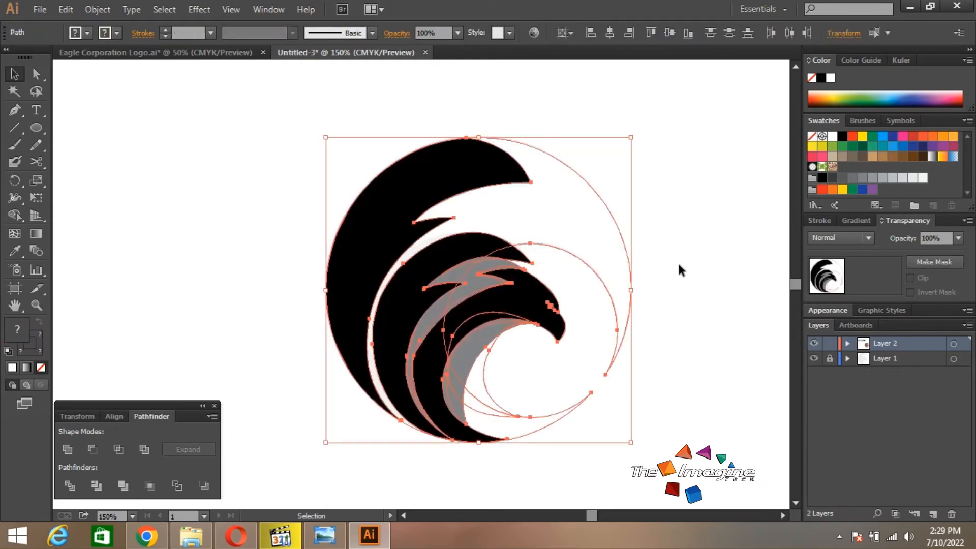
pyautogui.click(678, 262)
# Step: Draw a closed curved crescent with the Pen tool along the gap between the outer feather and the middle feather
pyautogui.keyDown('ctrl'); pyautogui.click(427, 267); pyautogui.keyUp('ctrl')
pyautogui.moveTo(436, 266); pyautogui.dragTo(449, 249)
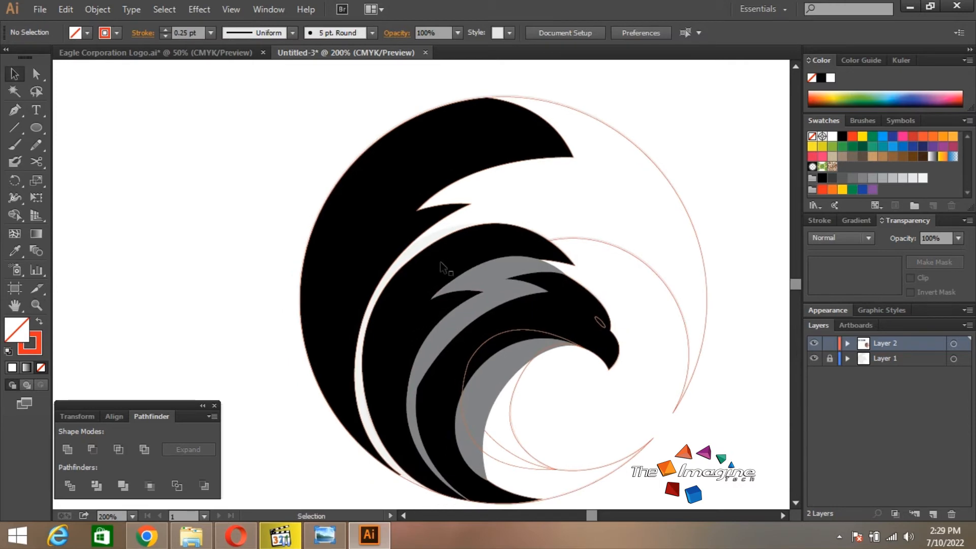
pyautogui.press('p')
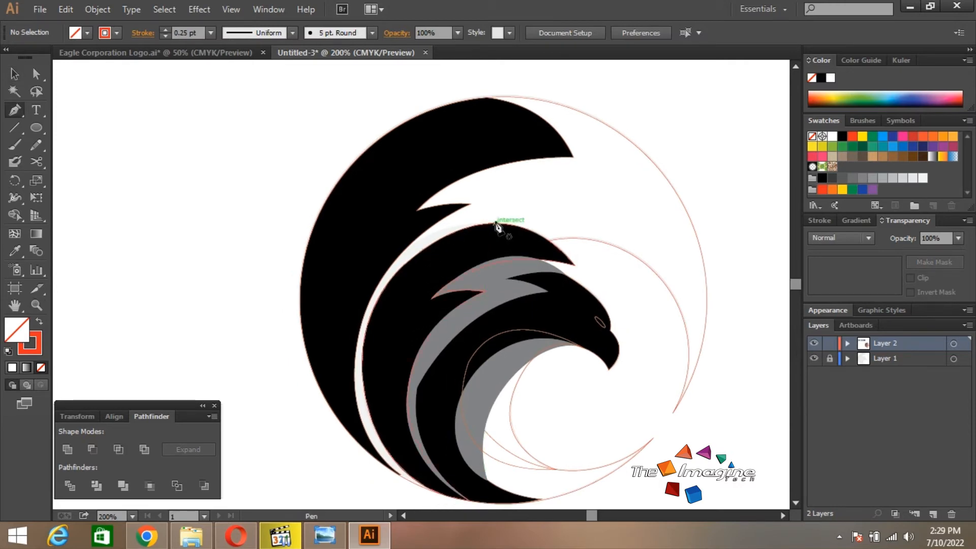
pyautogui.click(495, 223)
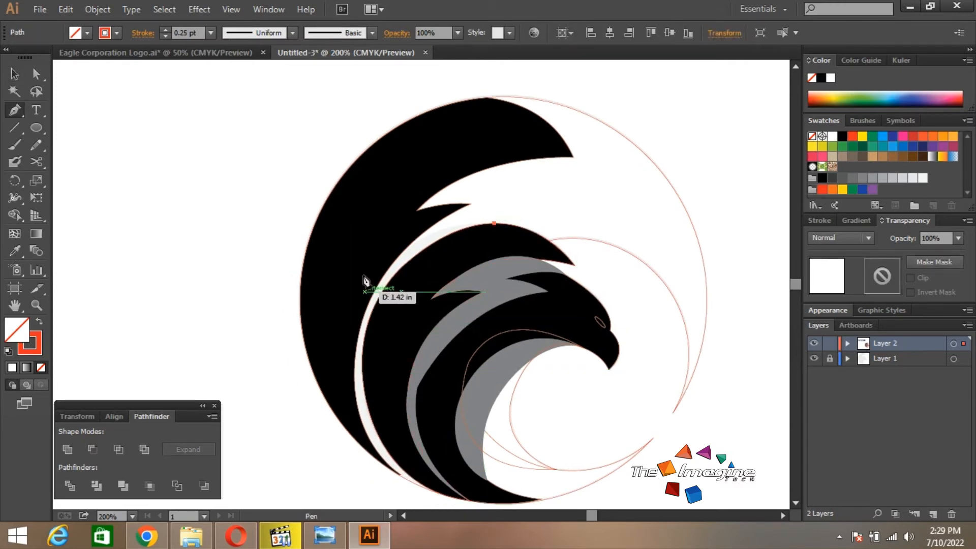
pyautogui.moveTo(354, 292); pyautogui.dragTo(323, 358)
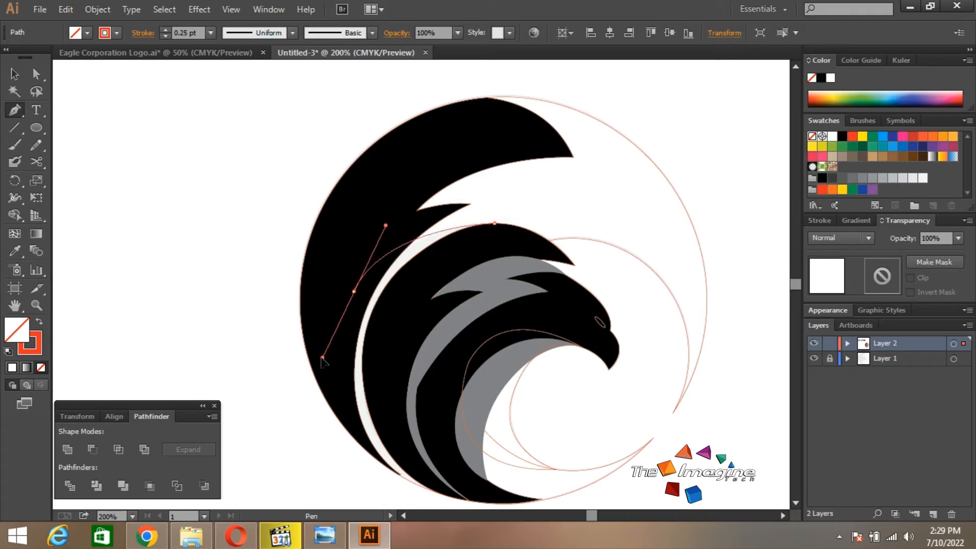
pyautogui.keyDown('alt'); pyautogui.click(354, 292); pyautogui.keyUp('alt')
pyautogui.scroll(-2, 362, 272)
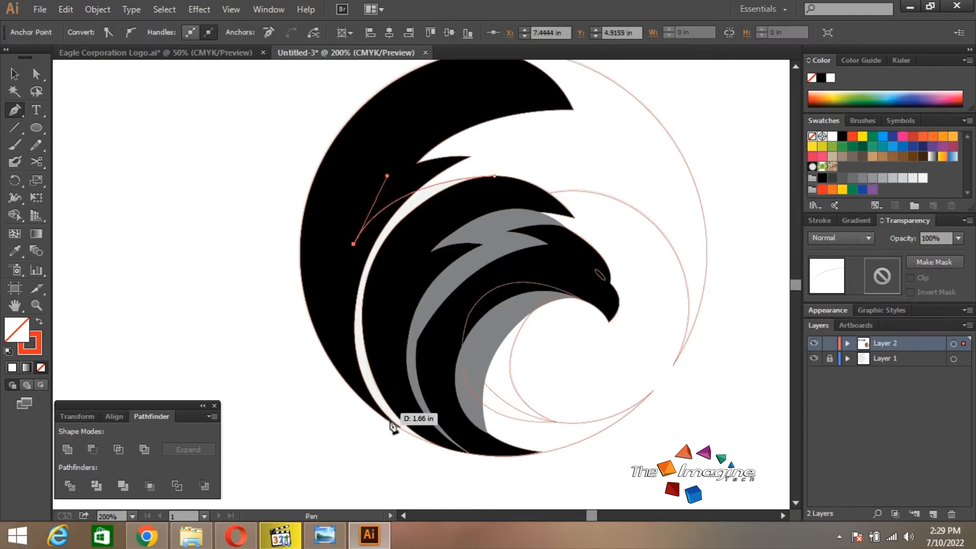
pyautogui.moveTo(432, 443); pyautogui.dragTo(555, 483)
pyautogui.click(432, 443)
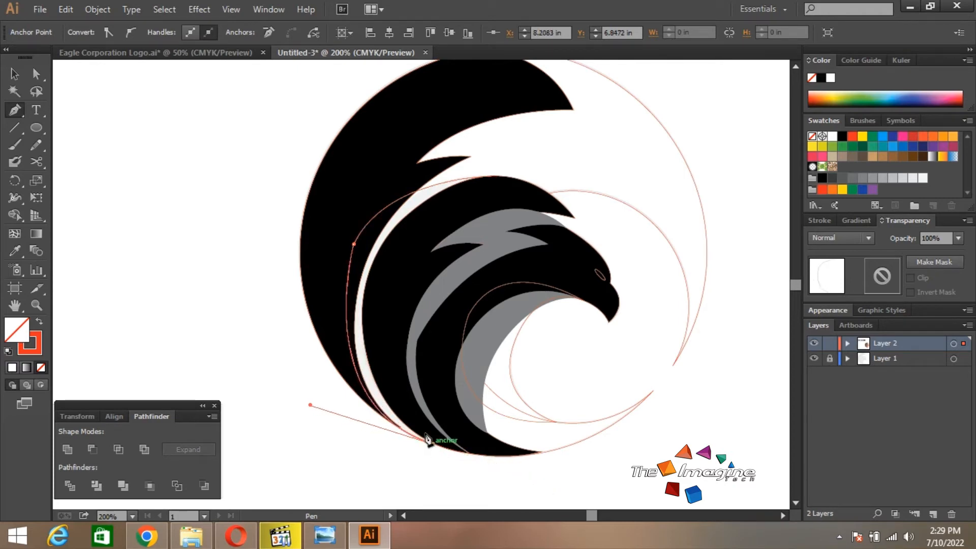
pyautogui.moveTo(372, 289); pyautogui.dragTo(392, 211)
pyautogui.click(373, 288)
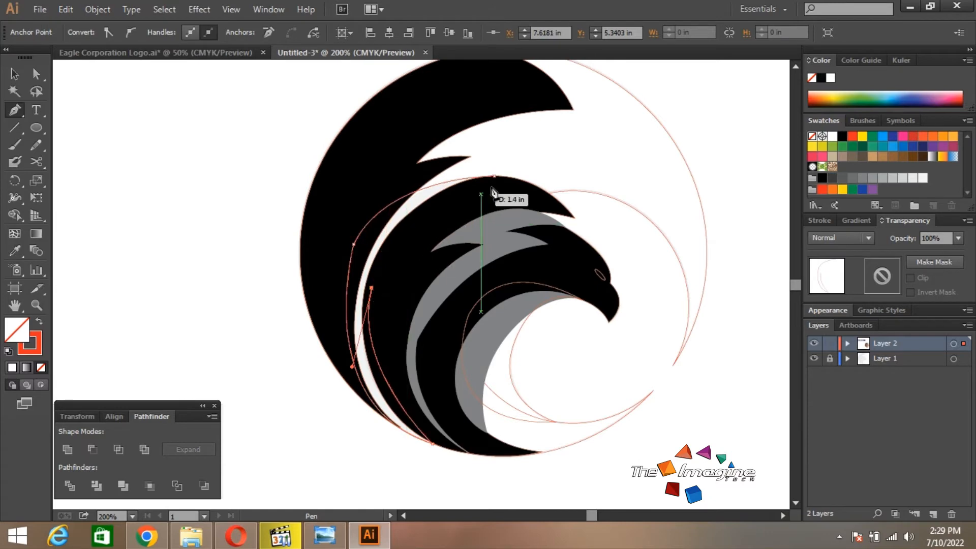
pyautogui.moveTo(496, 178); pyautogui.dragTo(588, 147)
pyautogui.press('v')
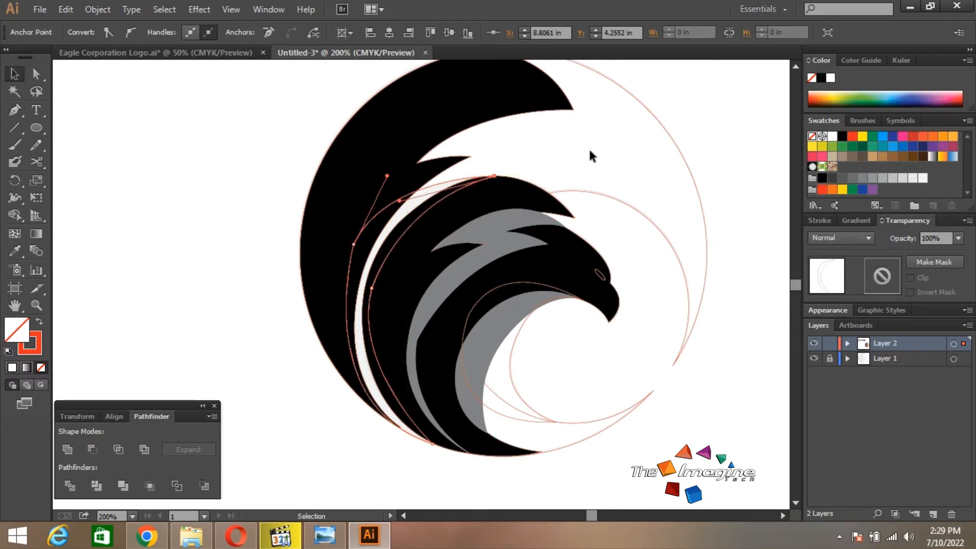
# Step: Copy the jagged band's grey appearance to the new crescent with the Eyedropper and deselect it
pyautogui.press('i')
pyautogui.click(510, 245)
pyautogui.press('v')
pyautogui.click(285, 185)
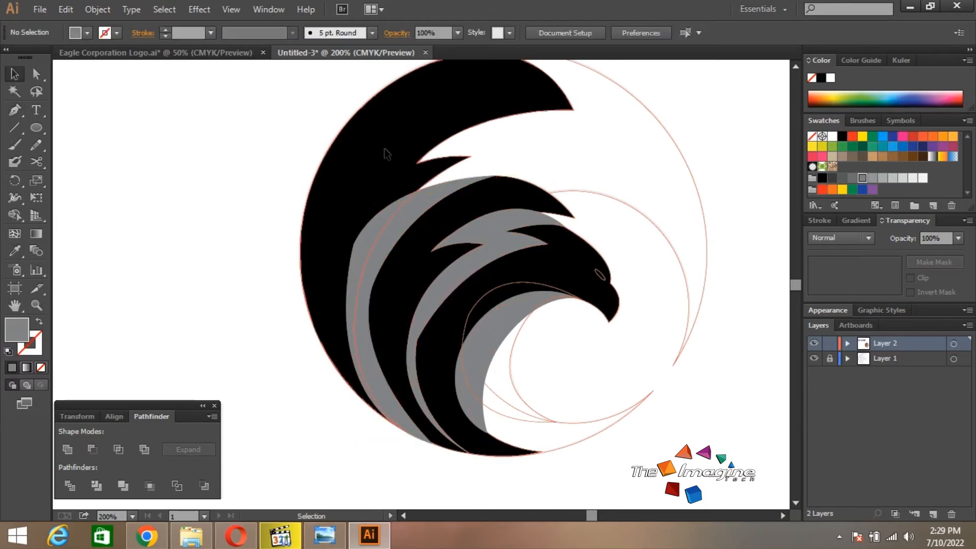
# Step: Bring the black outer feather to the front so it covers the grey crescent's outer edge, and deselect it
pyautogui.click(385, 149)
pyautogui.hotkey('ctrl', 'shift', ']')
pyautogui.click(282, 148)
pyautogui.press('space')
pyautogui.moveTo(412, 234); pyautogui.dragTo(415, 231)
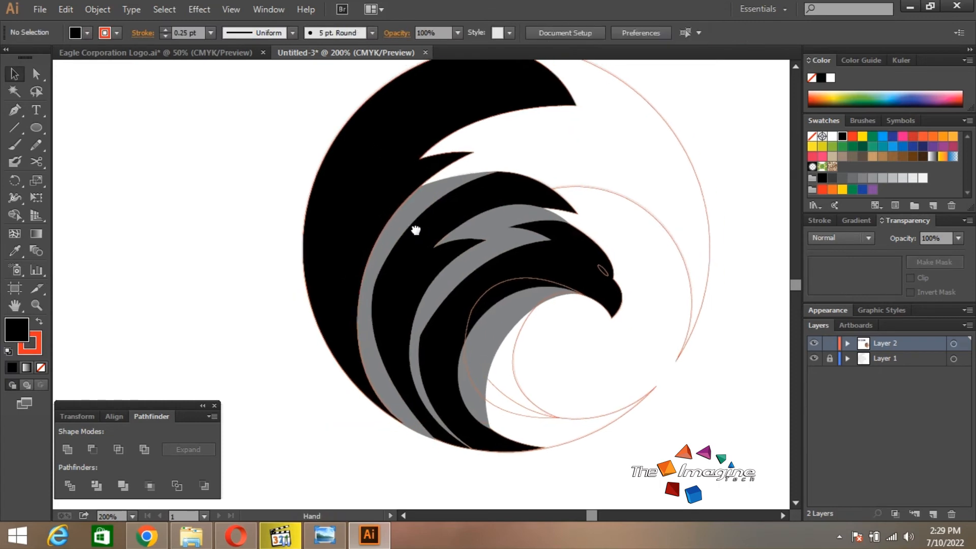
# Step: Bring the eagle's head and the middle feather to the front, and deselect
pyautogui.click(531, 264)
pyautogui.hotkey('ctrl', 'shift', ']')
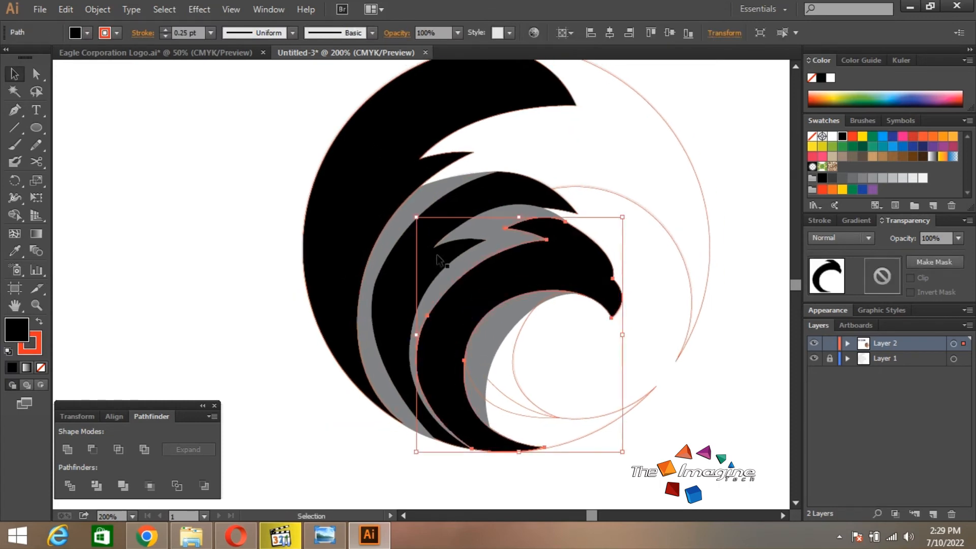
pyautogui.click(398, 265)
pyautogui.hotkey('ctrl', 'shift', ']')
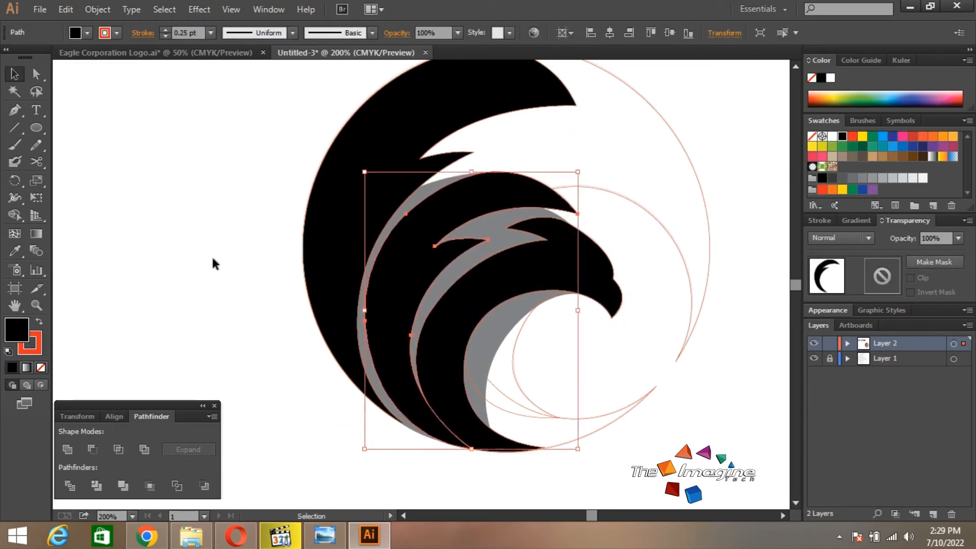
pyautogui.click(212, 255)
# Step: Apply the jagged band's grey appearance to the large ring behind the eagle with the Eyedropper
pyautogui.press('space')
pyautogui.moveTo(453, 279); pyautogui.dragTo(433, 279)
pyautogui.click(507, 417)
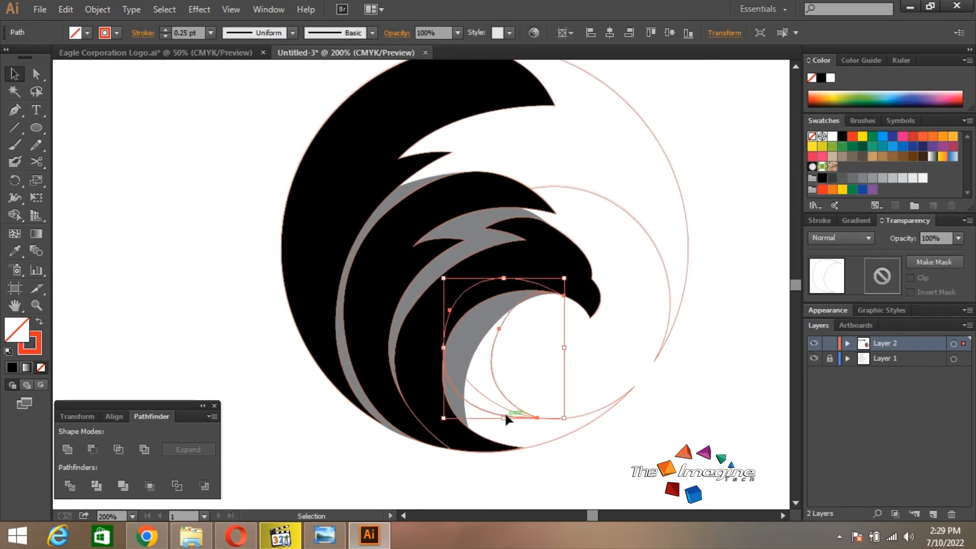
pyautogui.press('space')
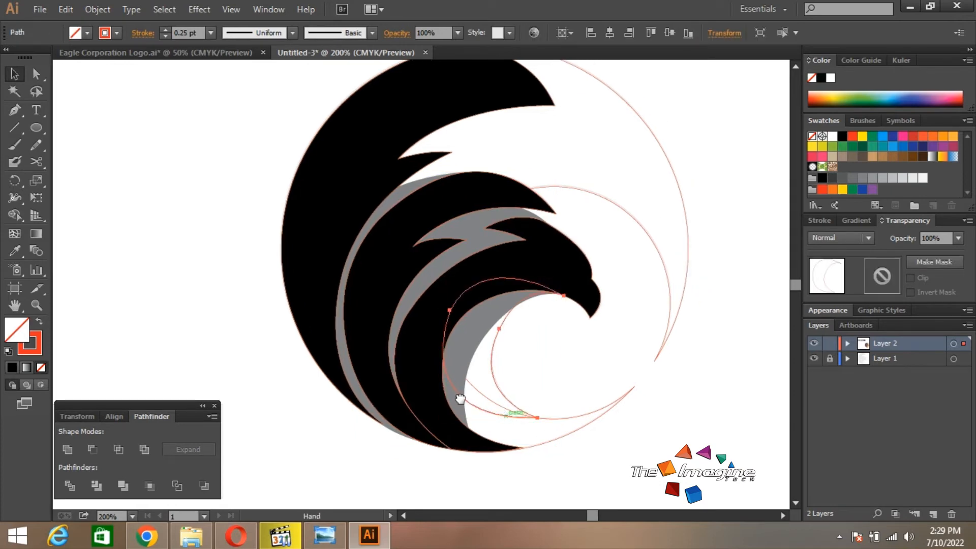
pyautogui.moveTo(506, 415); pyautogui.dragTo(454, 396)
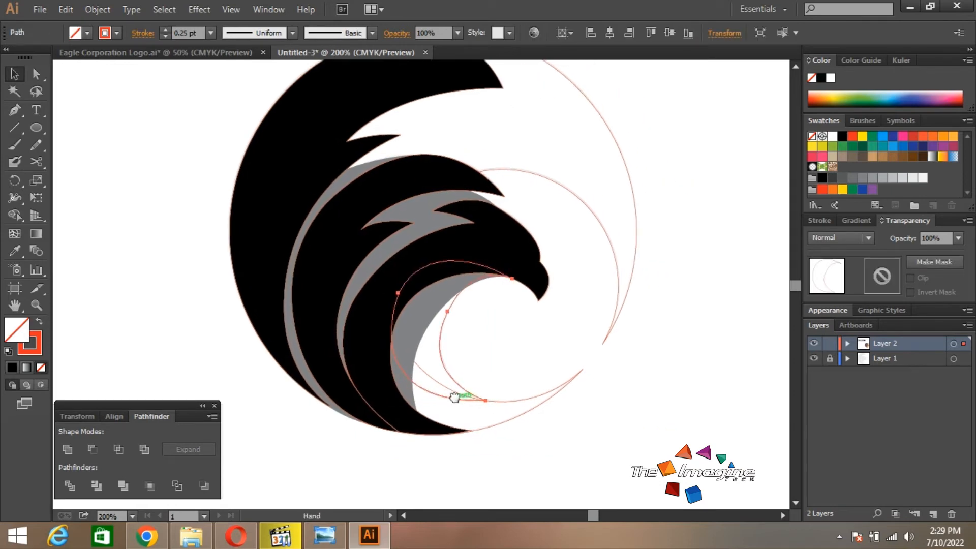
pyautogui.click(507, 416)
pyautogui.press('i')
pyautogui.click(366, 279)
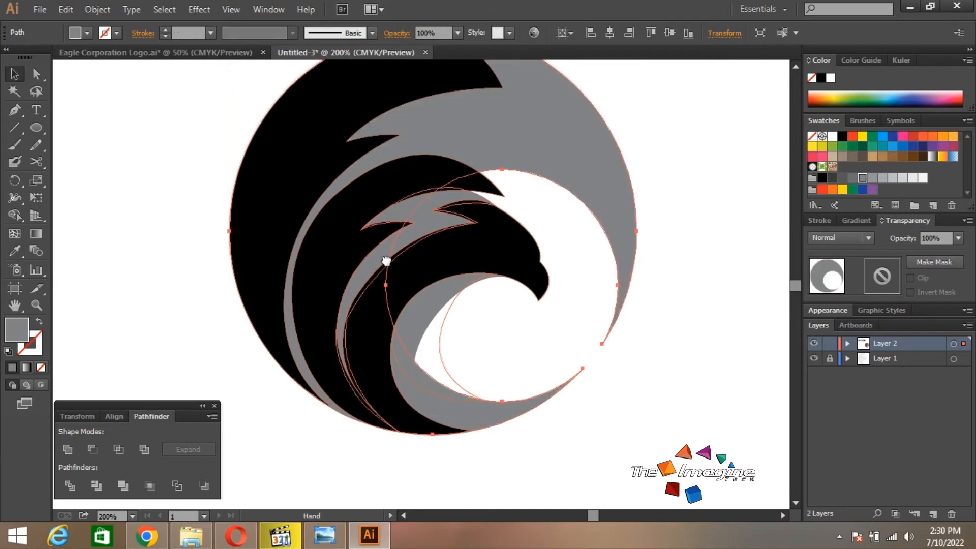
pyautogui.press('space')
pyautogui.moveTo(369, 274); pyautogui.dragTo(376, 296)
pyautogui.press('v')
# Step: Change the ring's fill to a very light grey swatch and deselect it
pyautogui.click(89, 34)
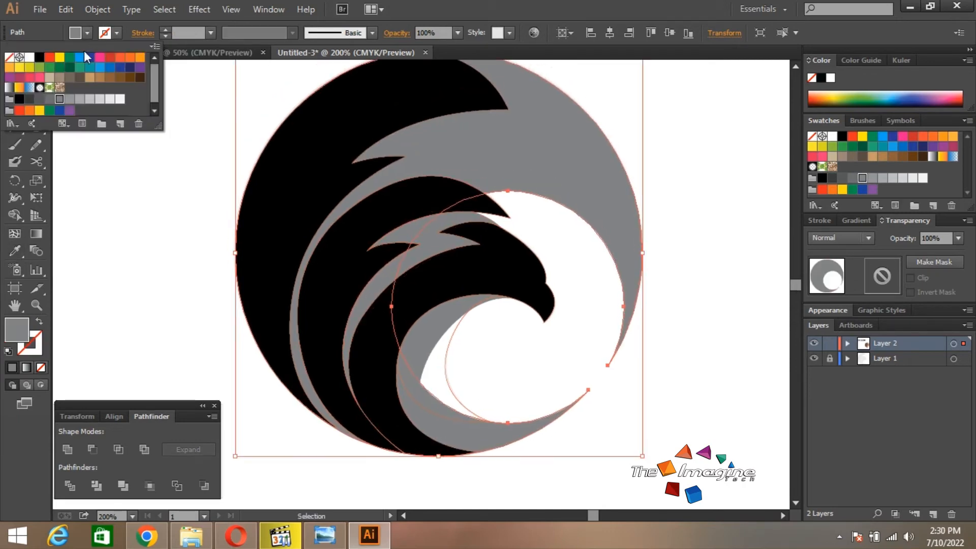
pyautogui.click(100, 100)
pyautogui.click(111, 100)
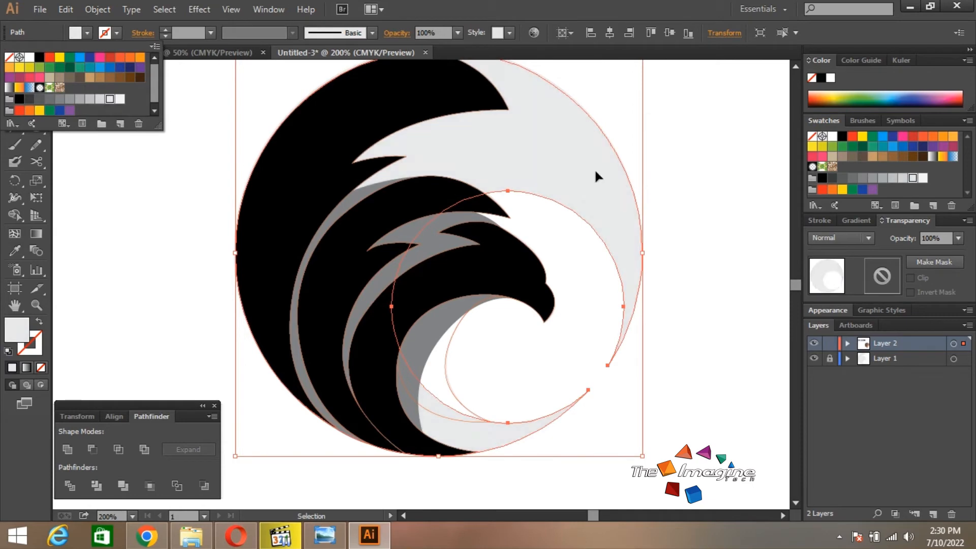
pyautogui.click(660, 155)
pyautogui.press('space')
pyautogui.moveTo(681, 244); pyautogui.dragTo(694, 242)
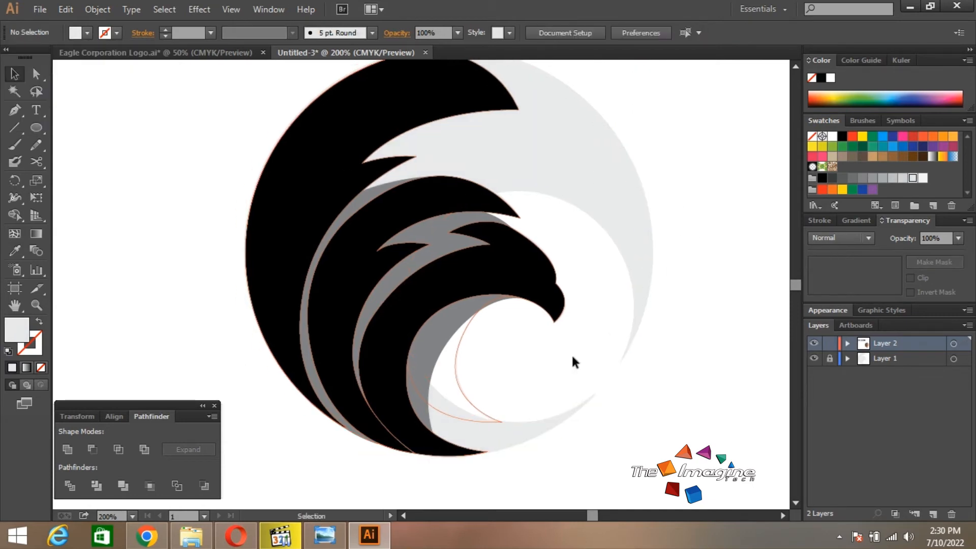
# Step: Copy the throat crescent's grey appearance to the unfilled inner crescent beside it using the Eyedropper
pyautogui.click(485, 417)
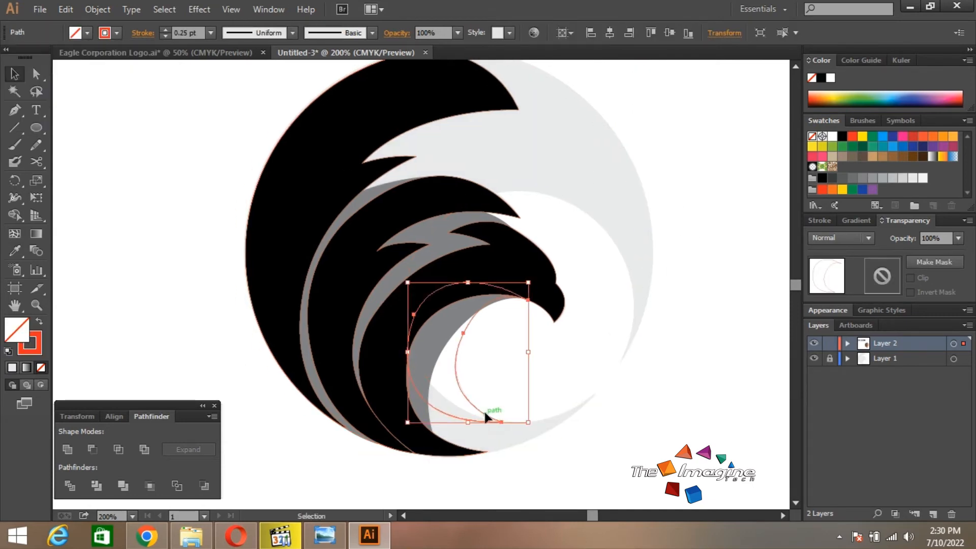
pyautogui.click(88, 33)
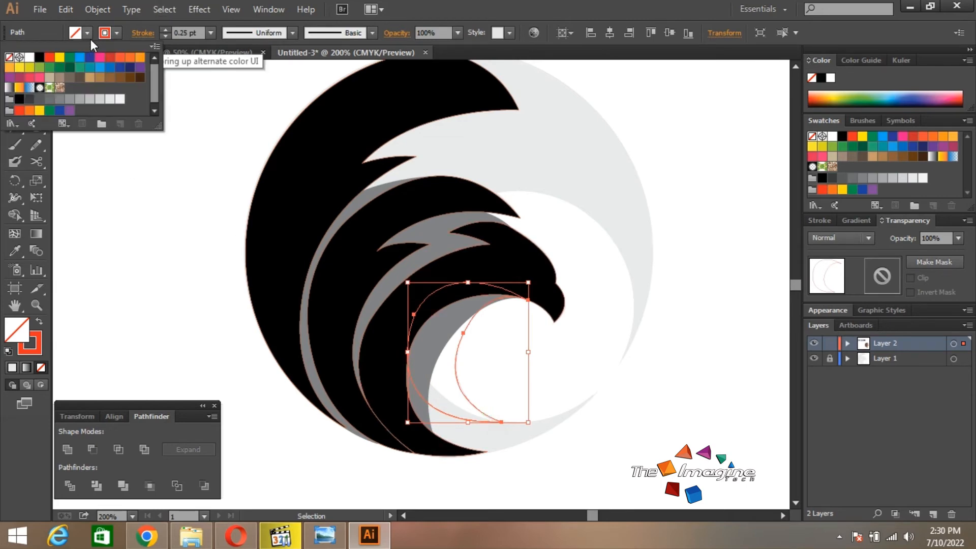
pyautogui.press('i')
pyautogui.click(446, 328)
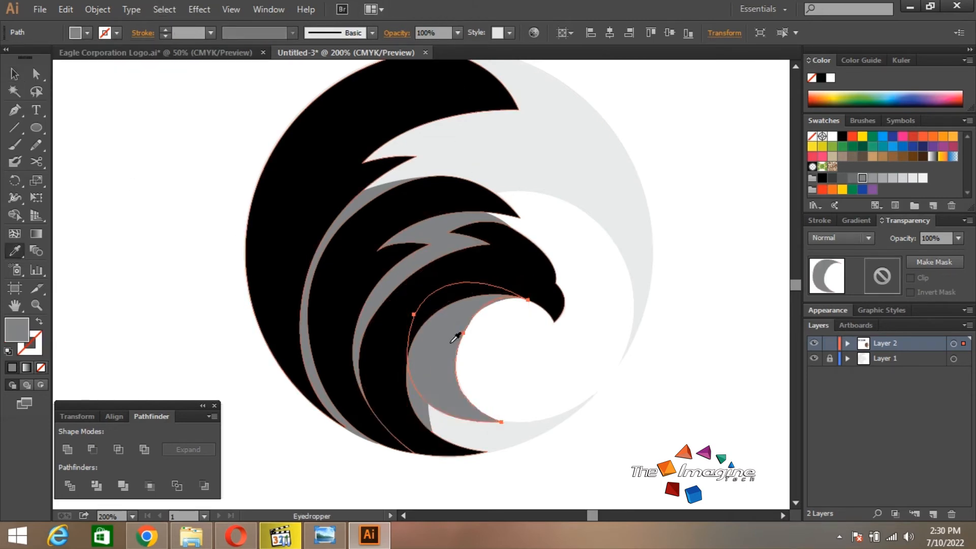
pyautogui.press('v')
# Step: Give the inner crescent the ring's light grey appearance with the Eyedropper and deselect it
pyautogui.click(529, 430)
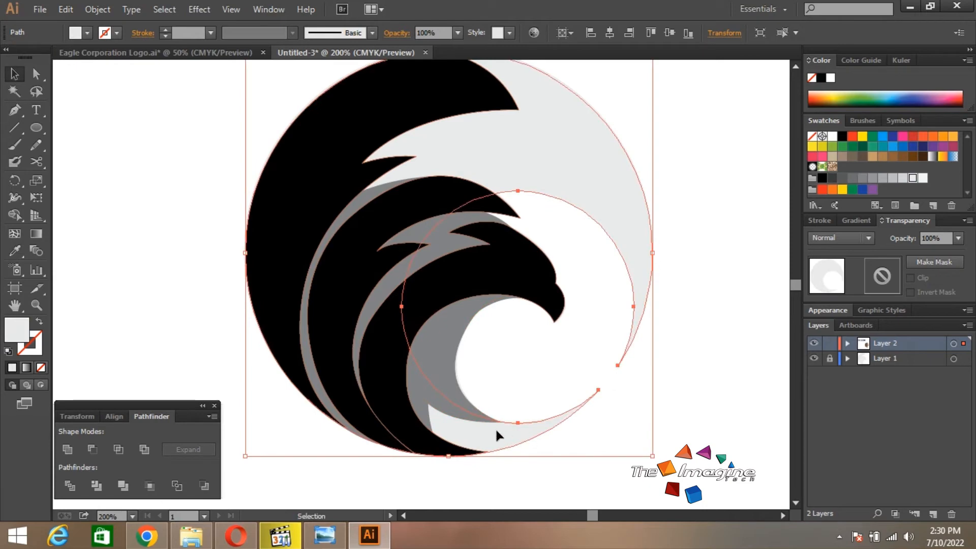
pyautogui.click(431, 421)
pyautogui.moveTo(431, 421); pyautogui.dragTo(456, 413)
pyautogui.hotkey('ctrl', 'z')
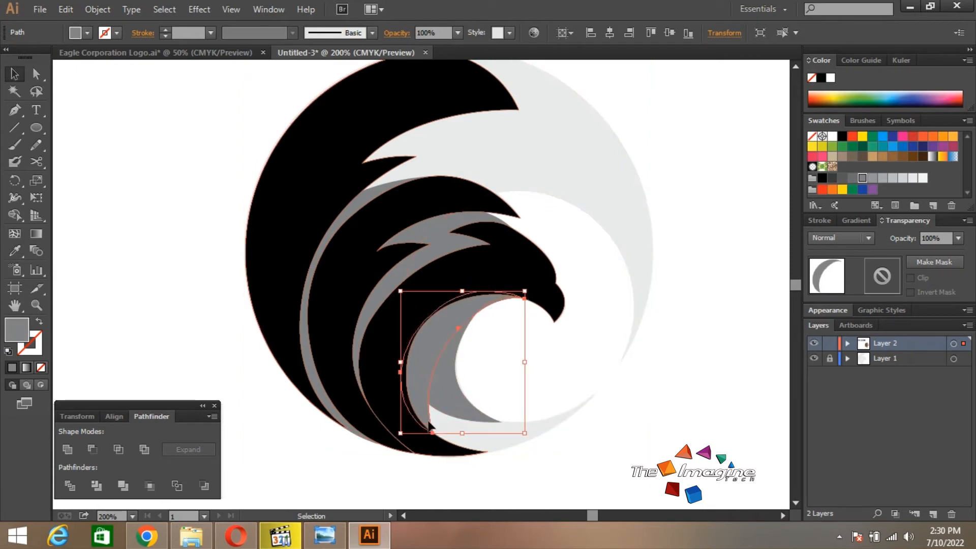
pyautogui.hotkey('ctrl', 'shift', 'z')
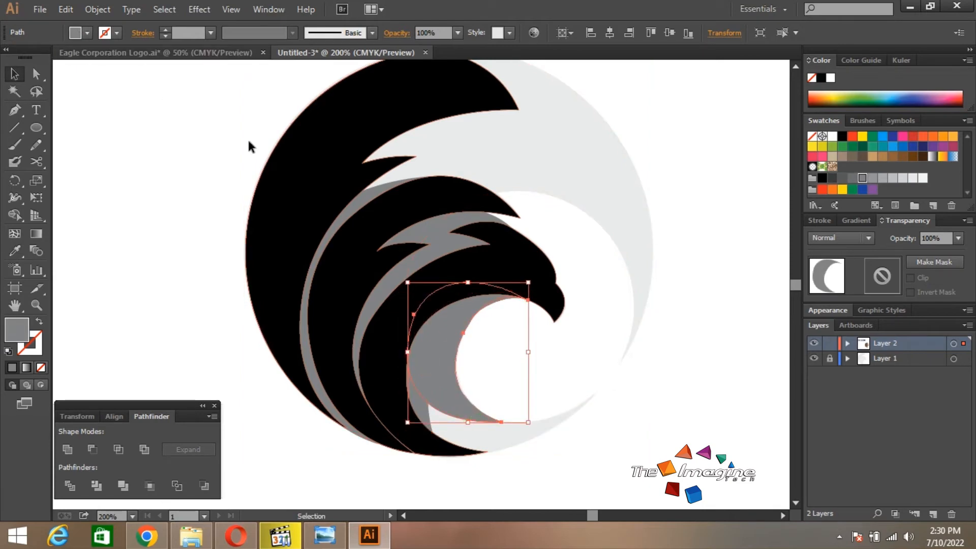
pyautogui.press('i')
pyautogui.click(577, 163)
pyautogui.press('v')
pyautogui.click(562, 337)
# Step: Bring the dark grey throat crescent in front of the light grey inner crescent and deselect it
pyautogui.click(450, 420)
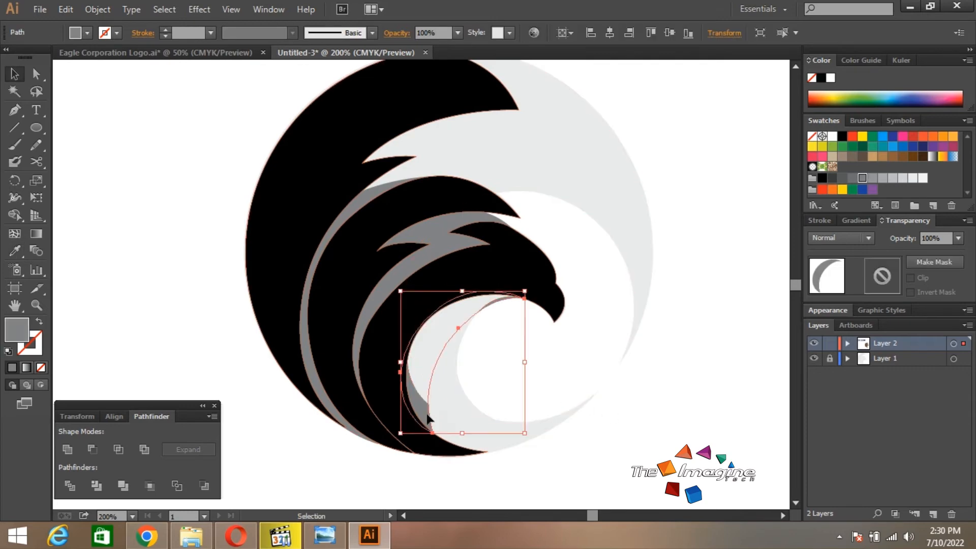
pyautogui.hotkey('ctrl', 'z')
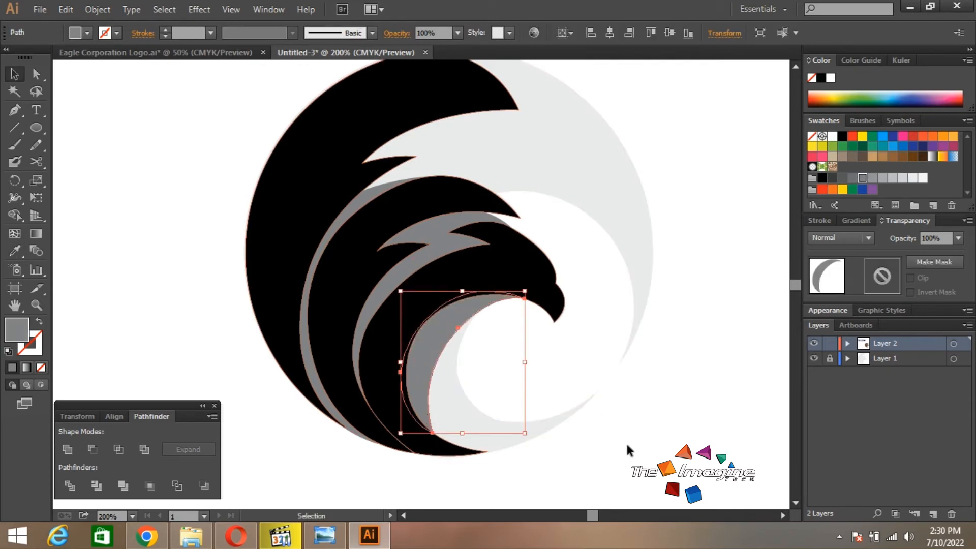
pyautogui.click(616, 415)
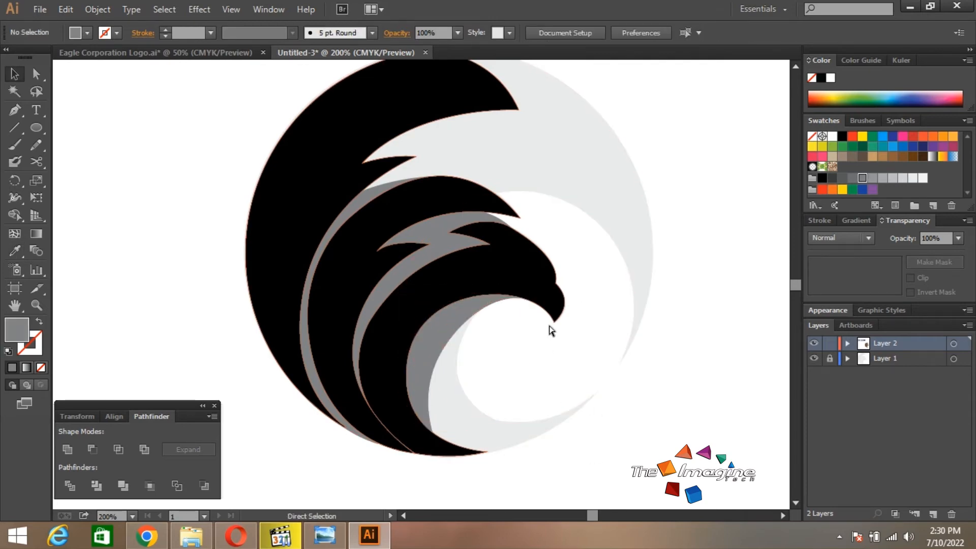
# Step: Select the eagle's eye shape in outline view, fill it with white without a stroke, and deselect it
pyautogui.hotkey('ctrl', 'y')
pyautogui.click(544, 277)
pyautogui.hotkey('ctrl', 'y')
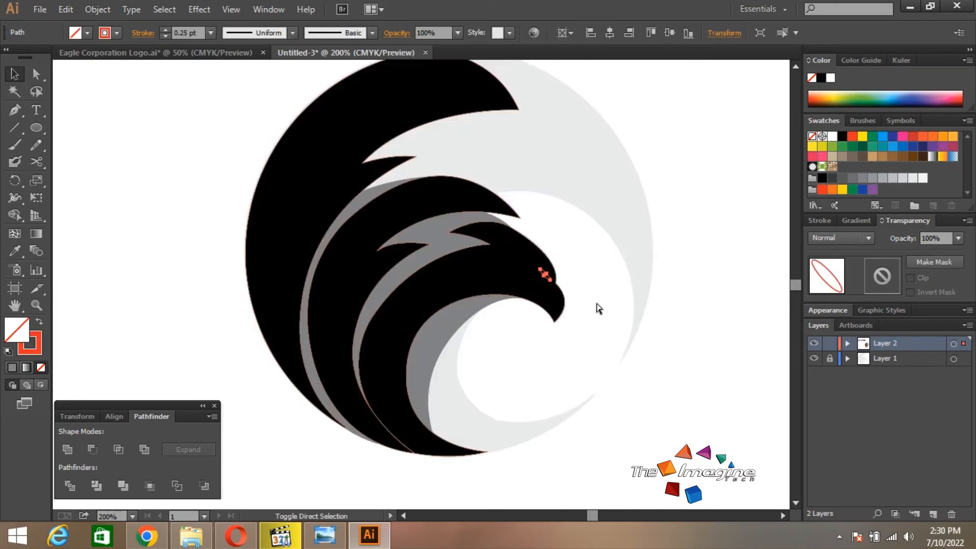
pyautogui.click(88, 33)
pyautogui.click(30, 57)
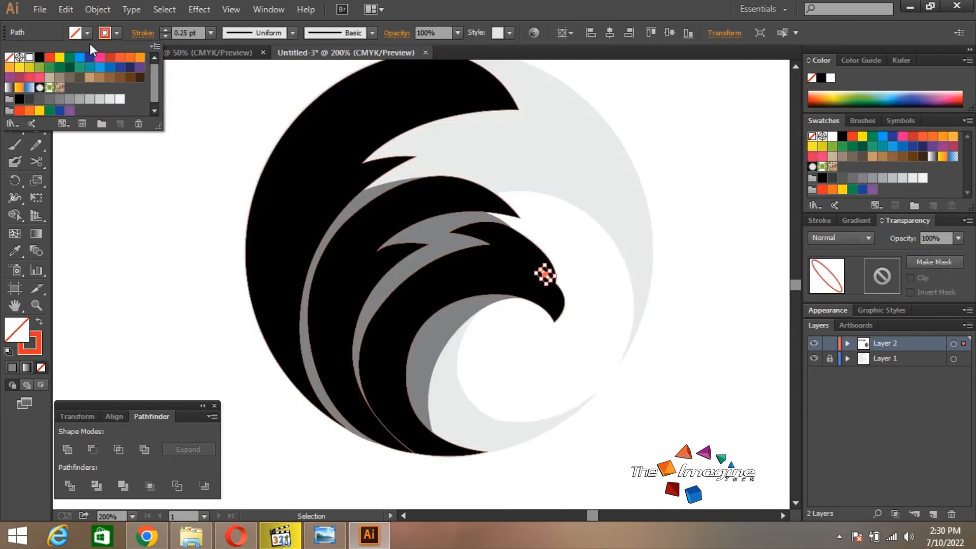
pyautogui.click(88, 33)
pyautogui.click(87, 32)
pyautogui.click(175, 185)
pyautogui.click(191, 215)
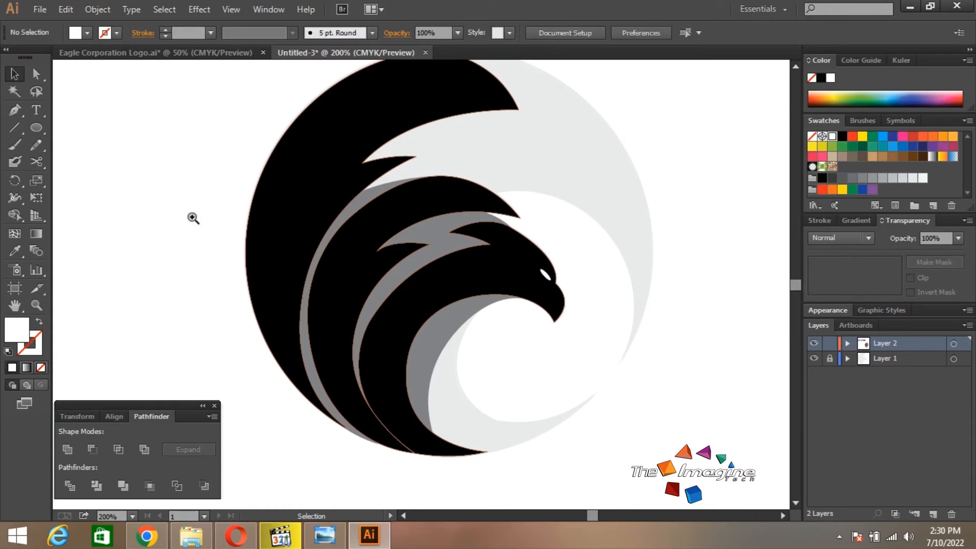
# Step: Select all the shapes of the logo and remove their remaining red strokes
pyautogui.hotkey('ctrl', '-')
pyautogui.moveTo(275, 114); pyautogui.dragTo(538, 399)
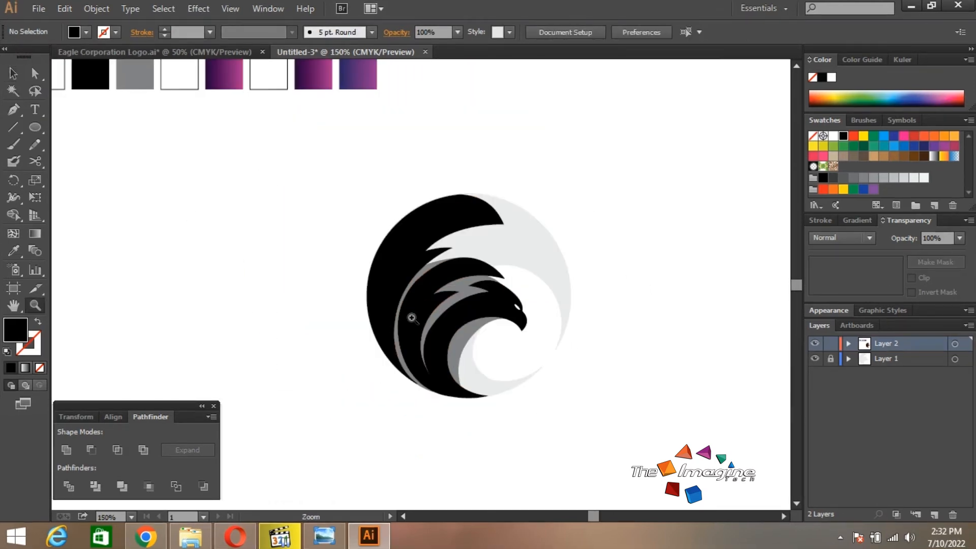
# Step: Nudge the anchor point on the outer feather's inner edge slightly outward with Direct Selection, and deselect it
pyautogui.click(412, 318)
pyautogui.press('a')
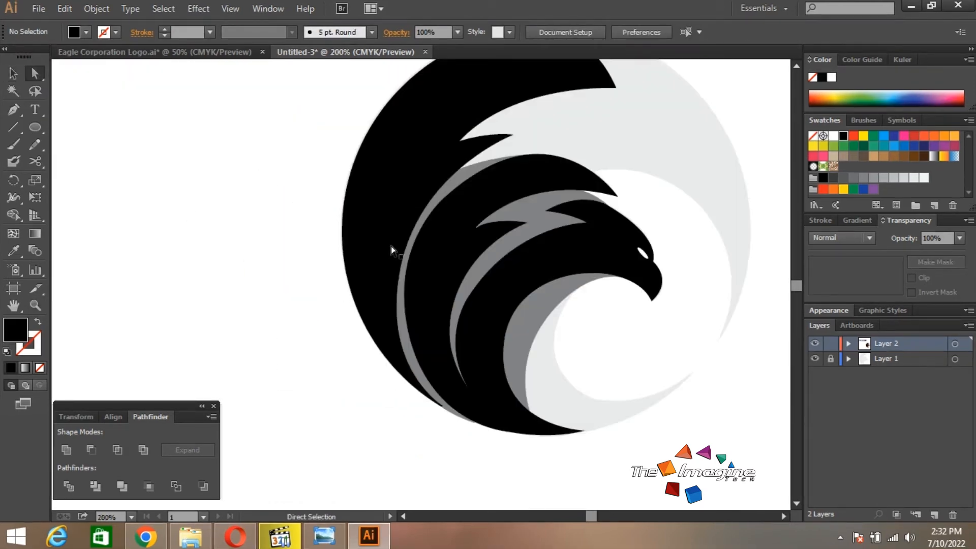
pyautogui.click(418, 285)
pyautogui.moveTo(393, 311); pyautogui.dragTo(390, 309)
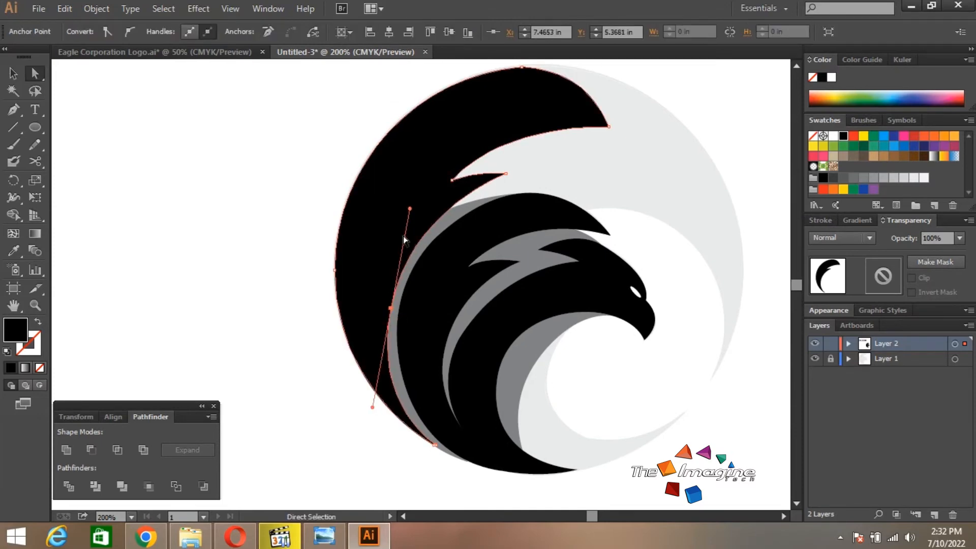
pyautogui.click(303, 257)
pyautogui.press('z')
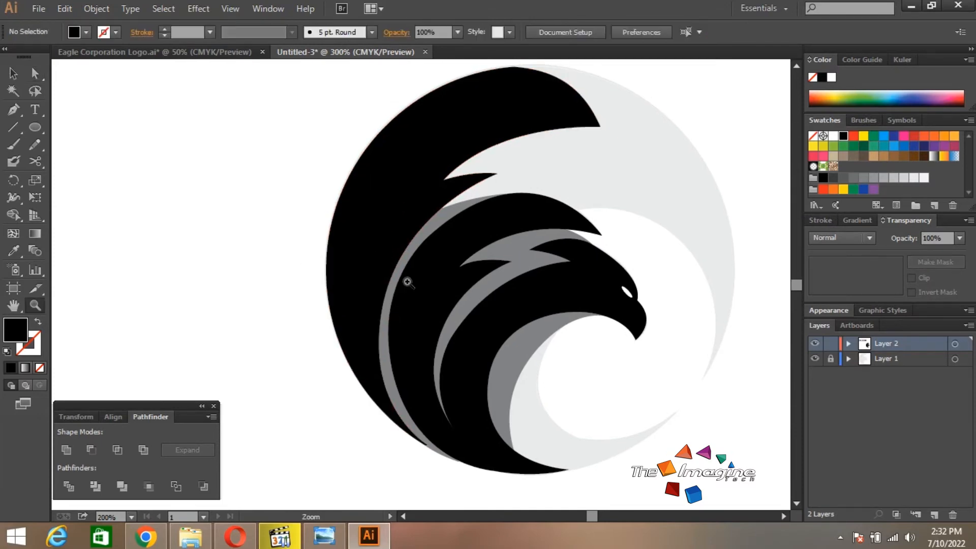
# Step: Move the anchor point on the black outer feather's inner edge slightly upward with Direct Selection, and deselect it
pyautogui.click(407, 279)
pyautogui.press('a')
pyautogui.click(382, 322)
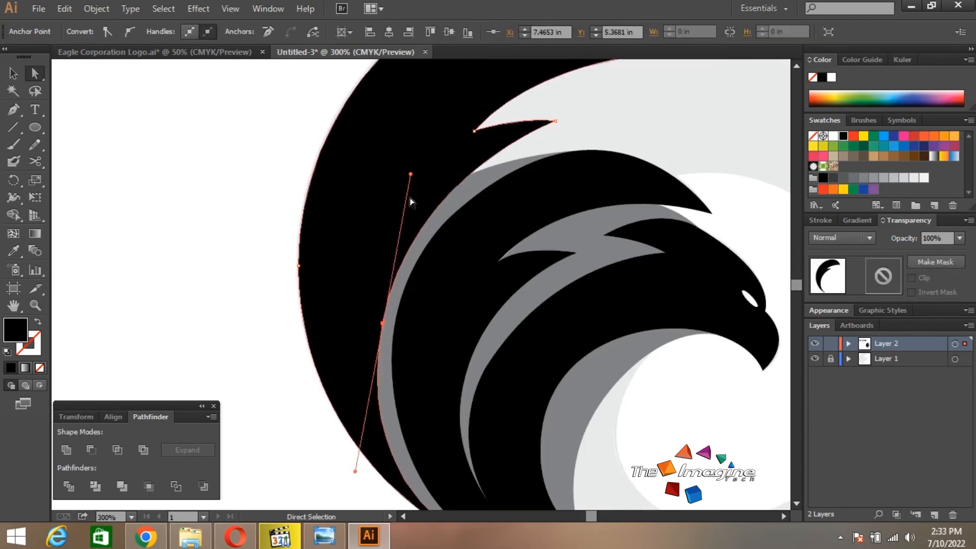
pyautogui.moveTo(382, 322); pyautogui.dragTo(382, 316)
pyautogui.click(265, 303)
pyautogui.press('z')
pyautogui.keyDown('alt'); pyautogui.click(388, 307); pyautogui.keyUp('alt')
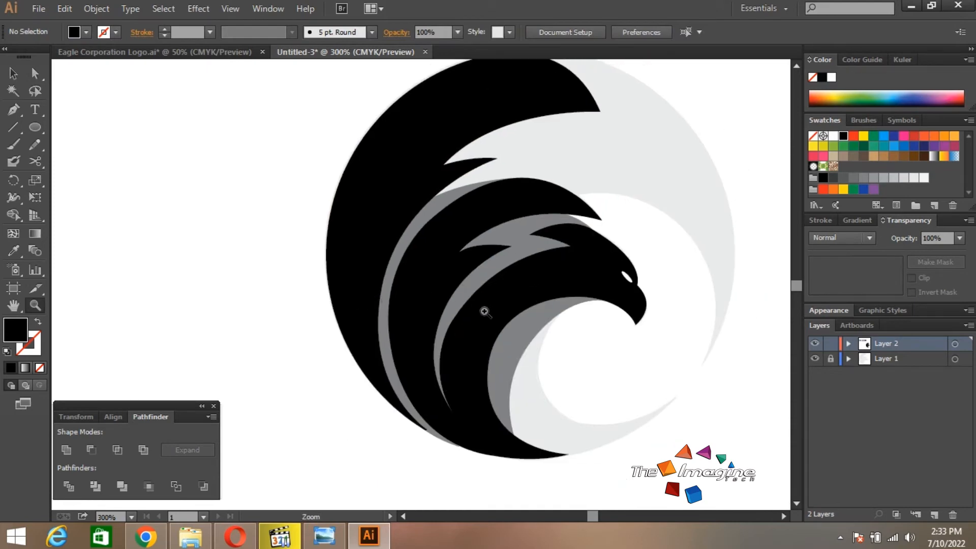
# Step: Shift the anchor point on the back edge of the black head shape slightly up and inward to smooth the neck curve
pyautogui.click(484, 312)
pyautogui.press('a')
pyautogui.click(409, 289)
pyautogui.click(368, 298)
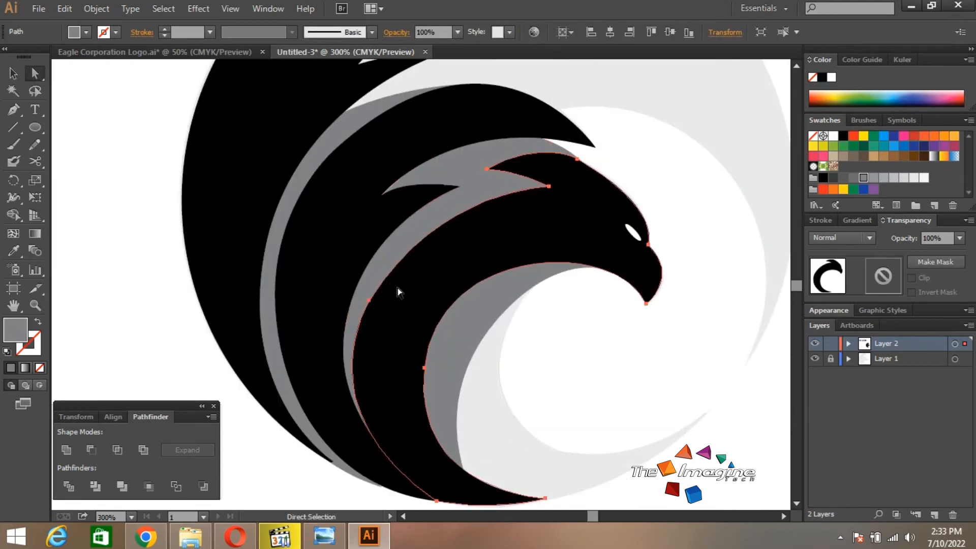
pyautogui.click(369, 301)
pyautogui.moveTo(435, 214); pyautogui.dragTo(446, 166)
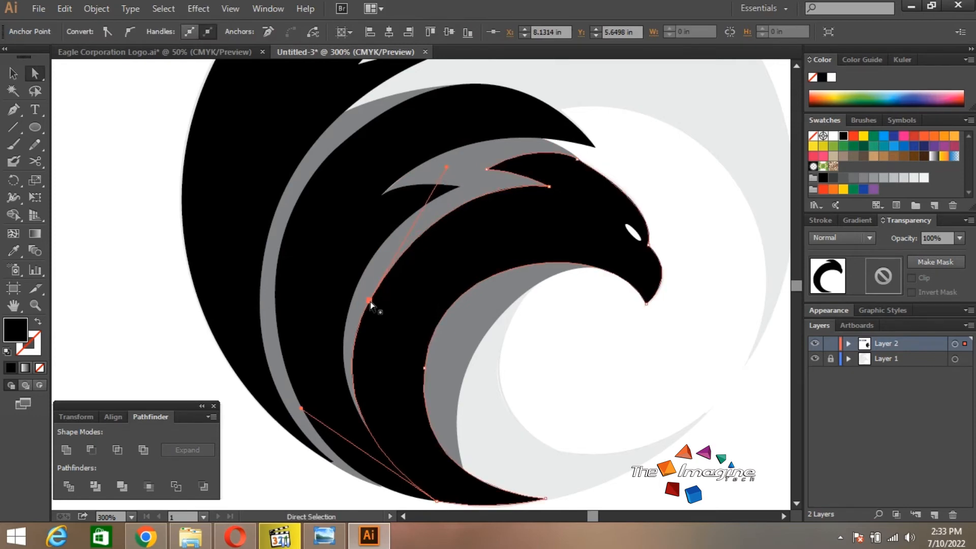
pyautogui.moveTo(370, 301); pyautogui.dragTo(376, 291)
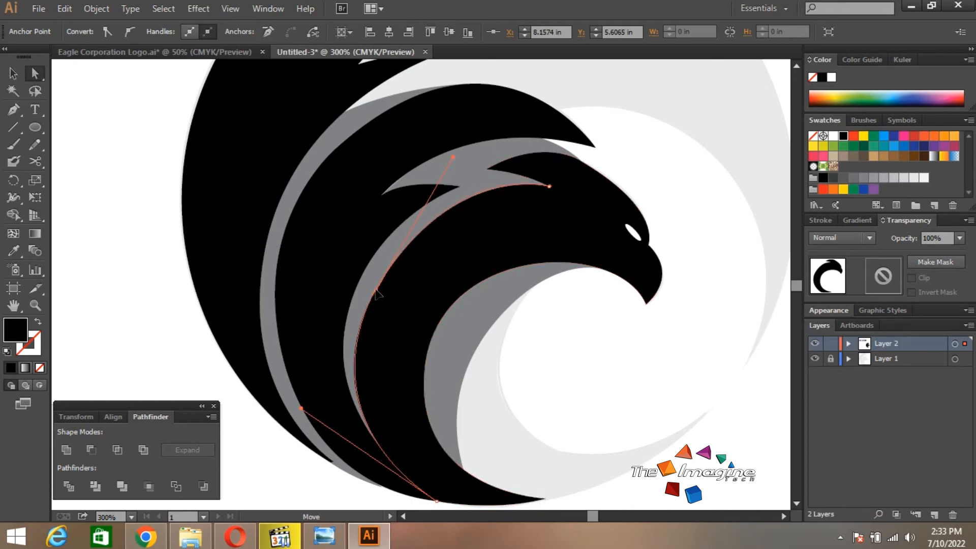
# Step: Move the inner anchor point of the grey crescent behind the head further under the black head shape, and deselect it
pyautogui.click(355, 334)
pyautogui.moveTo(356, 333); pyautogui.dragTo(365, 331)
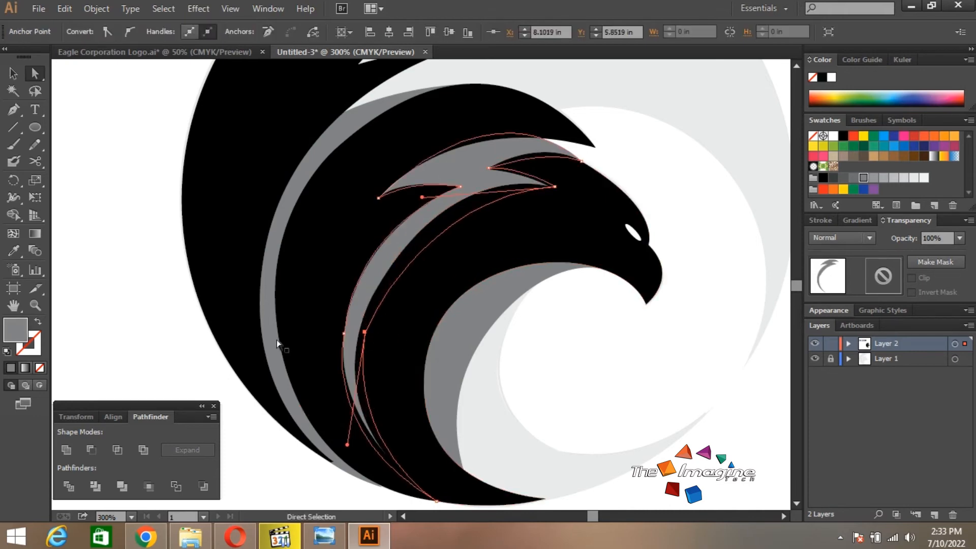
pyautogui.click(185, 304)
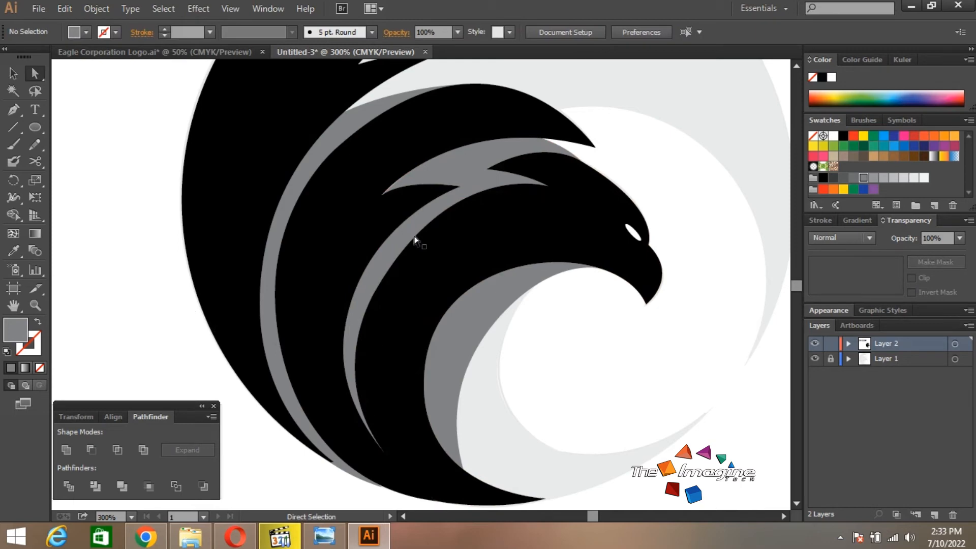
# Step: Lengthen the lower handle of the anchor on the black middle feather's inner edge, and deselect the feather
pyautogui.click(344, 331)
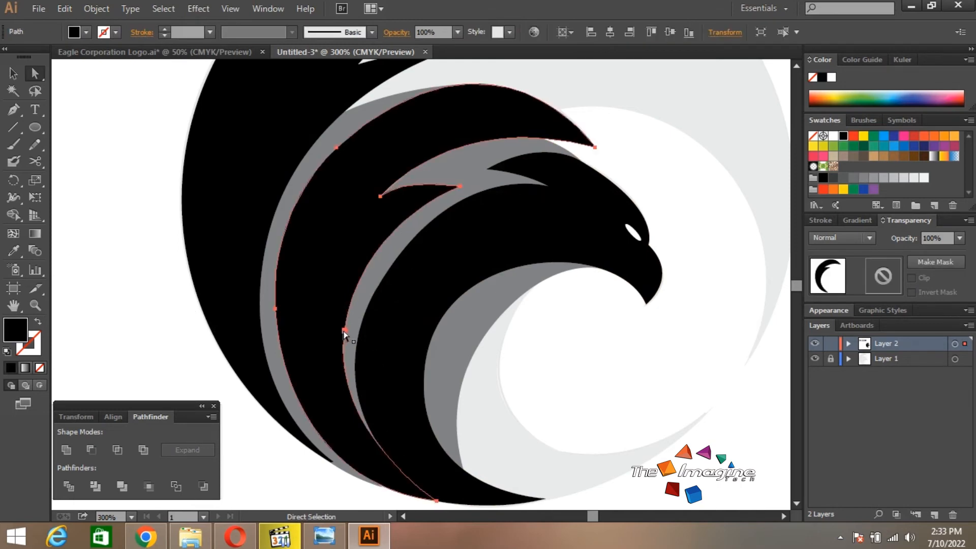
pyautogui.moveTo(331, 431); pyautogui.dragTo(332, 443)
pyautogui.click(170, 283)
# Step: Nudge the lower tip of the black outer feather slightly downward onto the circle's edge, and deselect it
pyautogui.moveTo(404, 292); pyautogui.dragTo(447, 293)
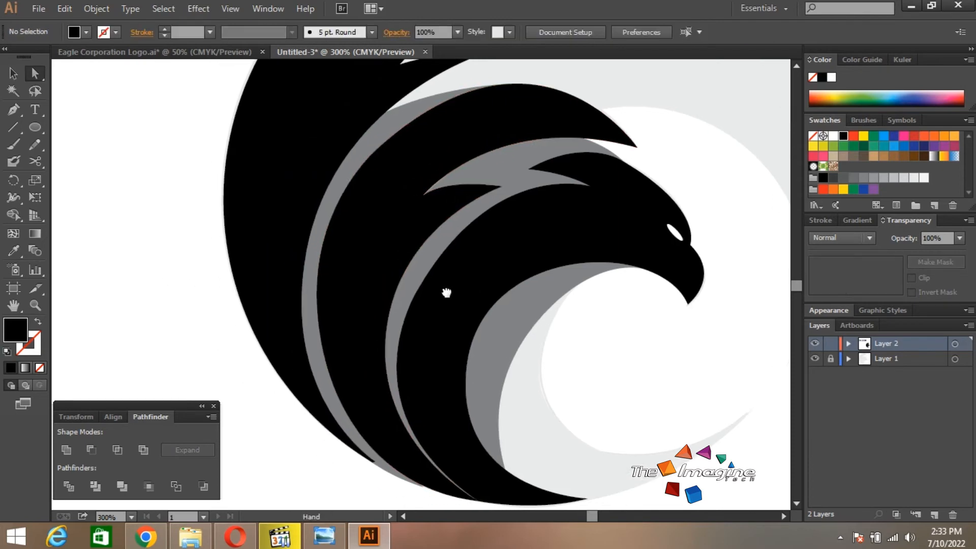
pyautogui.keyDown('ctrl'); pyautogui.click(374, 444); pyautogui.keyUp('ctrl')
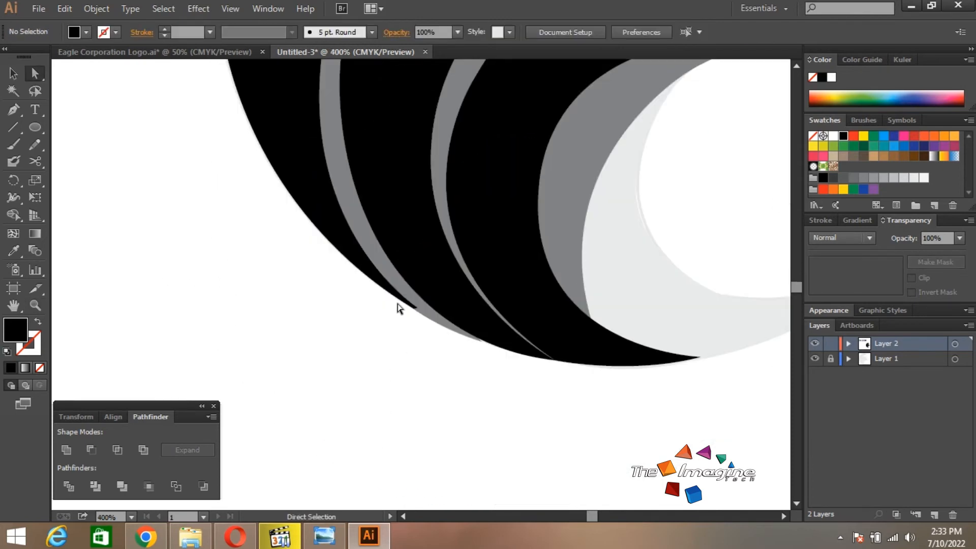
pyautogui.click(415, 309)
pyautogui.click(416, 308)
pyautogui.keyDown('ctrl'); pyautogui.click(416, 311); pyautogui.keyUp('ctrl')
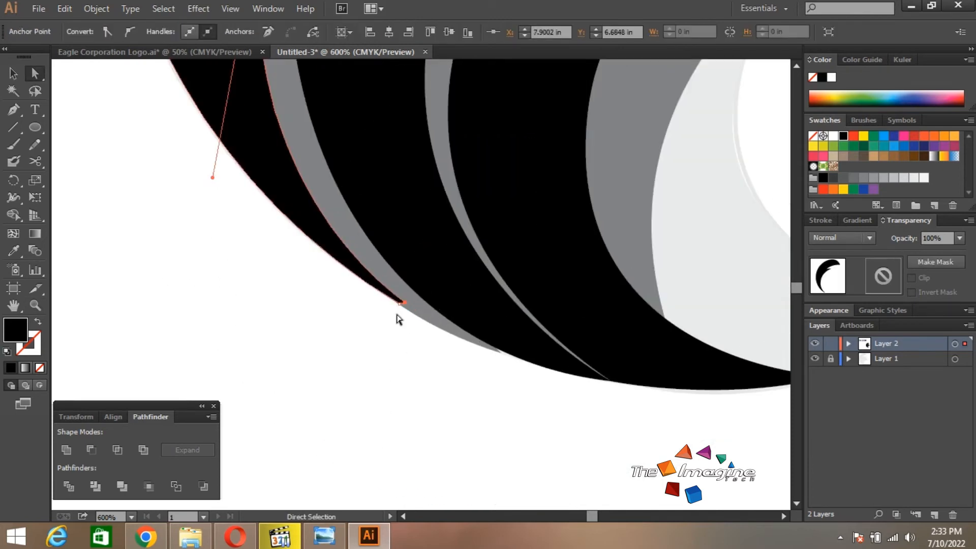
pyautogui.moveTo(404, 304); pyautogui.dragTo(405, 307)
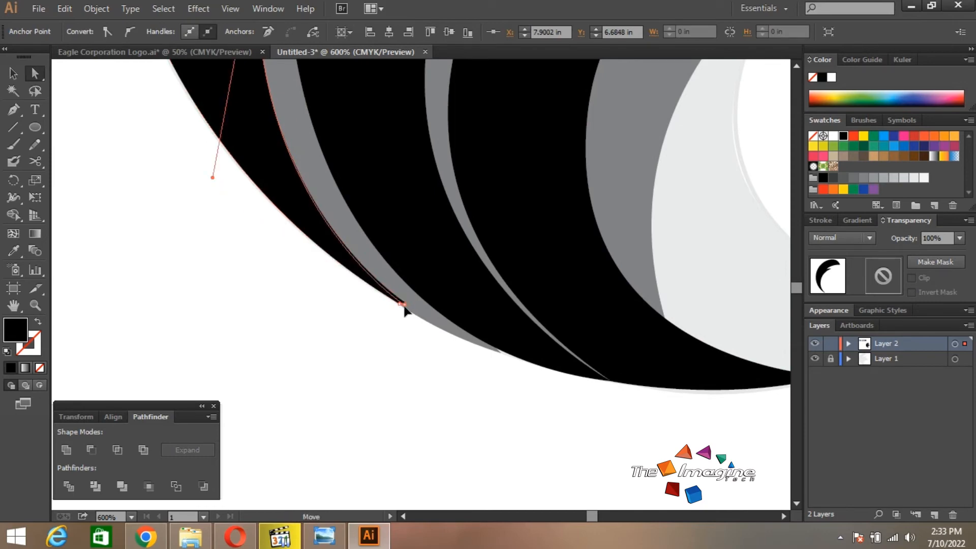
pyautogui.click(308, 244)
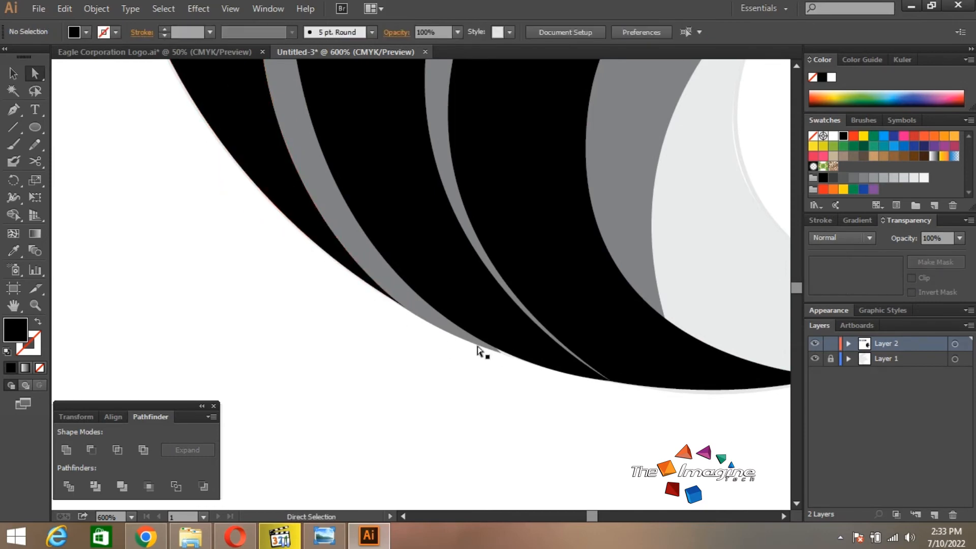
# Step: Nudge the lower tip of the outer grey crescent slightly along the circle's edge, and deselect it
pyautogui.click(505, 354)
pyautogui.moveTo(505, 354); pyautogui.dragTo(505, 354)
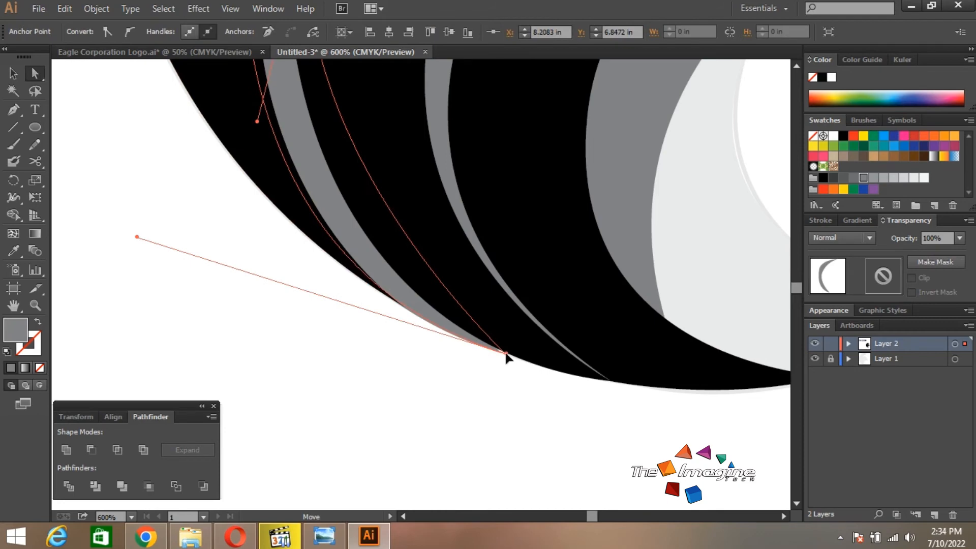
pyautogui.click(501, 395)
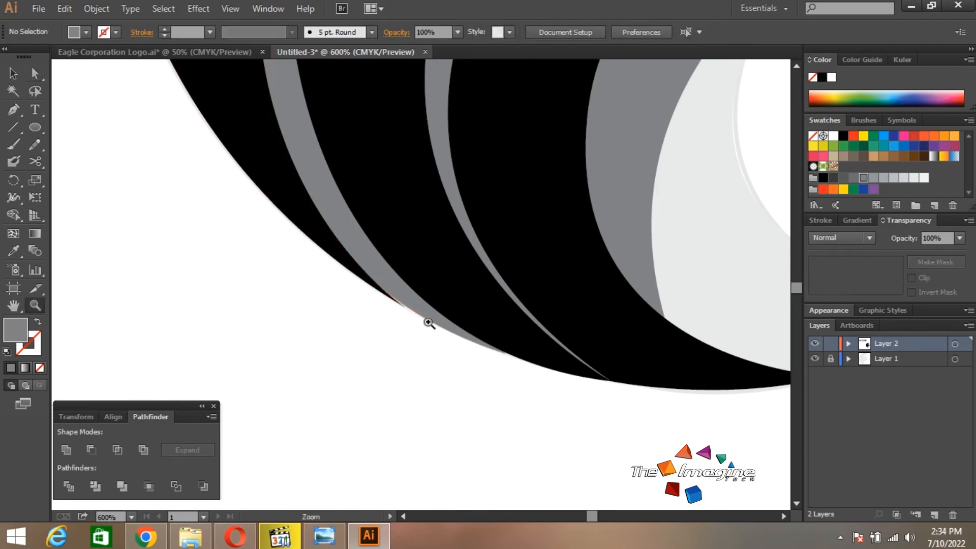
# Step: Readjust the overlapping lower tip points of the black outer feather to meet the grey crescent cleanly, and deselect everything
pyautogui.click(406, 302)
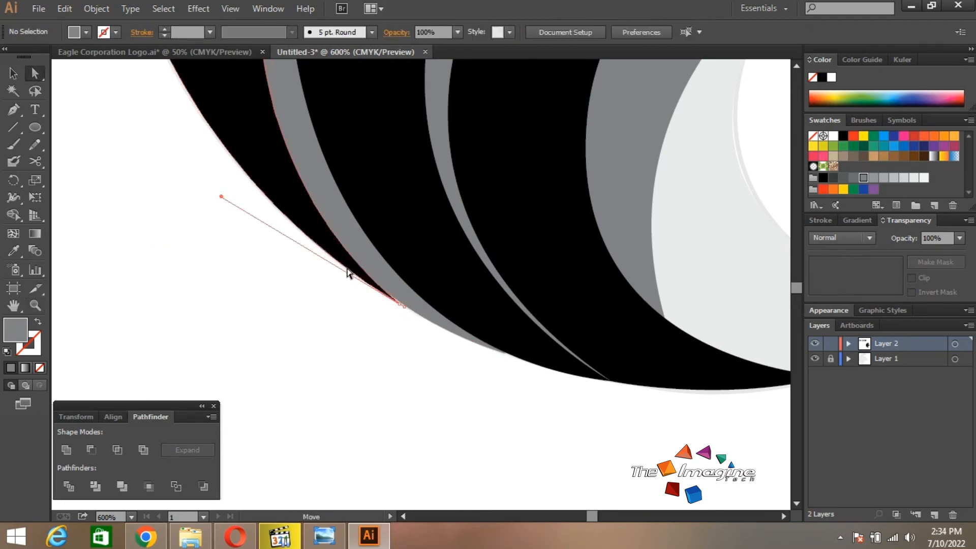
pyautogui.click(400, 305)
pyautogui.click(404, 307)
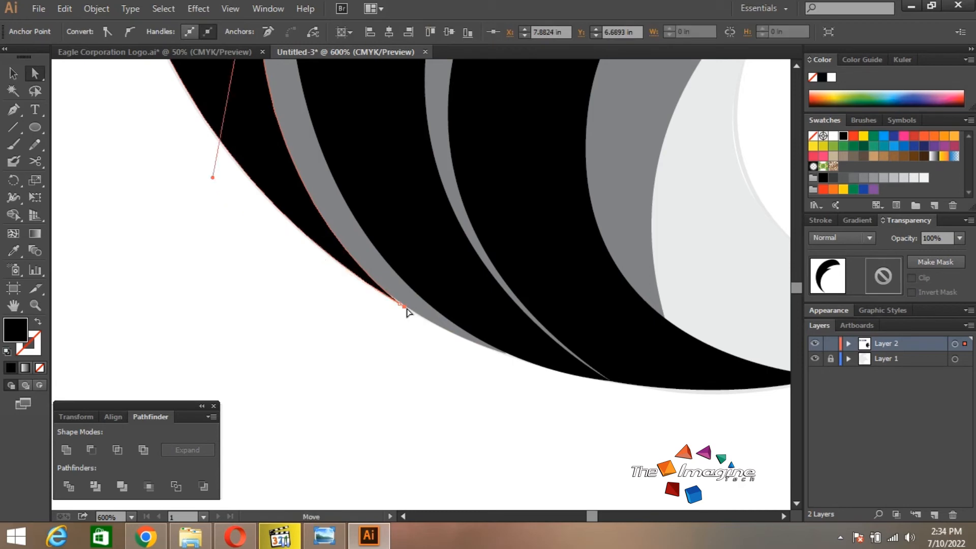
pyautogui.press('z')
pyautogui.keyDown('alt'); pyautogui.click(471, 282); pyautogui.keyUp('alt')
pyautogui.keyDown('alt'); pyautogui.click(410, 242); pyautogui.keyUp('alt')
pyautogui.press('v')
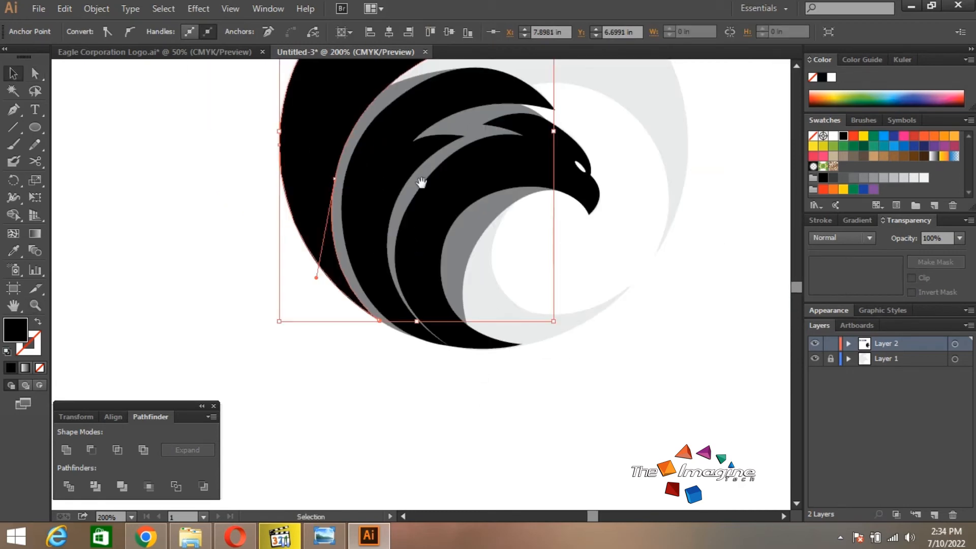
pyautogui.hotkey('ctrl', 'shift', 'a')
# Step: Duplicate the black outer feather beside the logo and place a second copy over it, offset slightly to the left
pyautogui.moveTo(420, 183); pyautogui.dragTo(423, 281)
pyautogui.click(14, 111)
pyautogui.press('z')
pyautogui.click(322, 272)
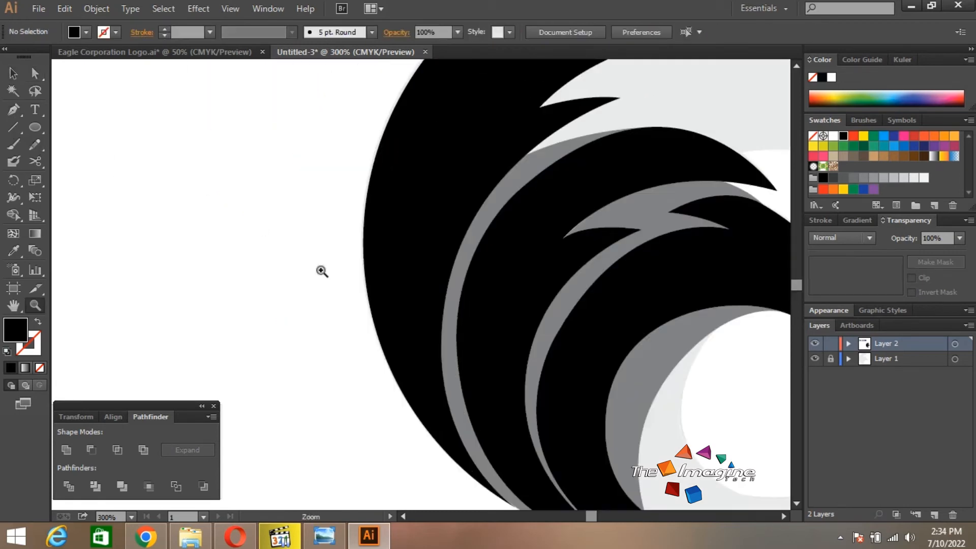
pyautogui.press('v')
pyautogui.moveTo(436, 317); pyautogui.dragTo(370, 245)
pyautogui.press('p')
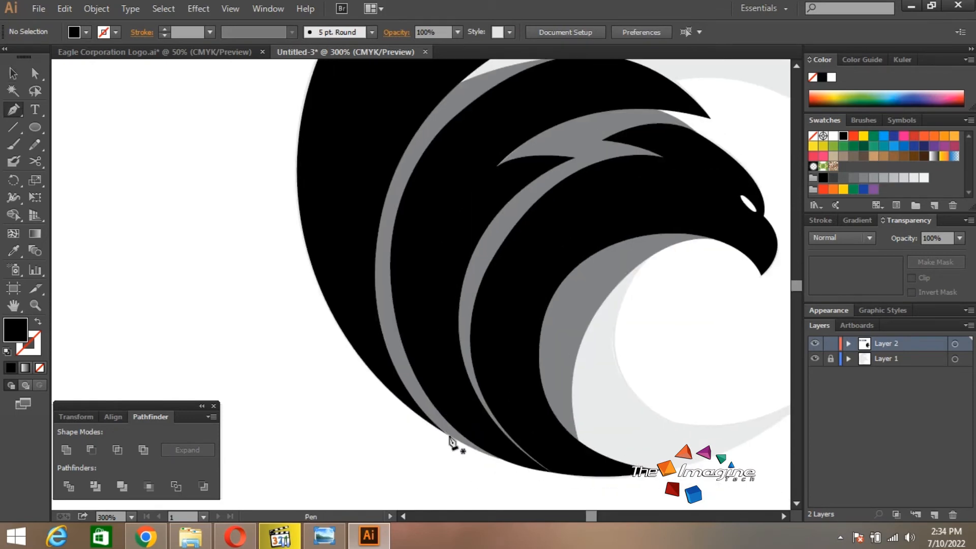
pyautogui.press('v')
pyautogui.click(371, 313)
pyautogui.moveTo(371, 313)
pyautogui.mouseDown()
pyautogui.moveTo(501, 316)
pyautogui.moveTo(290, 322)
pyautogui.moveTo(298, 300)
pyautogui.moveTo(419, 313)
pyautogui.moveTo(382, 304)
pyautogui.mouseUp()
# Step: Move the lower tip points of the offset feather copy onto the tip of the copy beneath it
pyautogui.press('a')
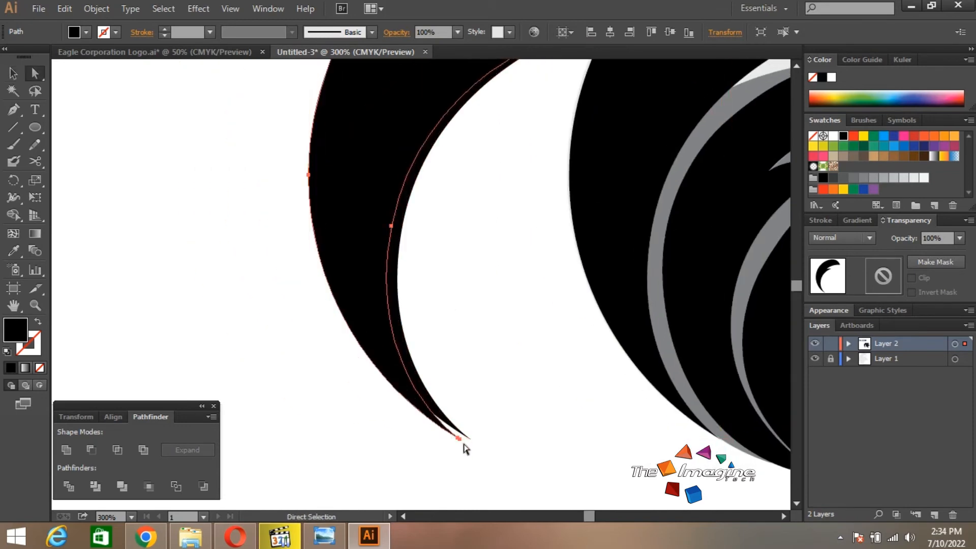
pyautogui.hotkey('ctrl', 'space')
pyautogui.click(450, 399)
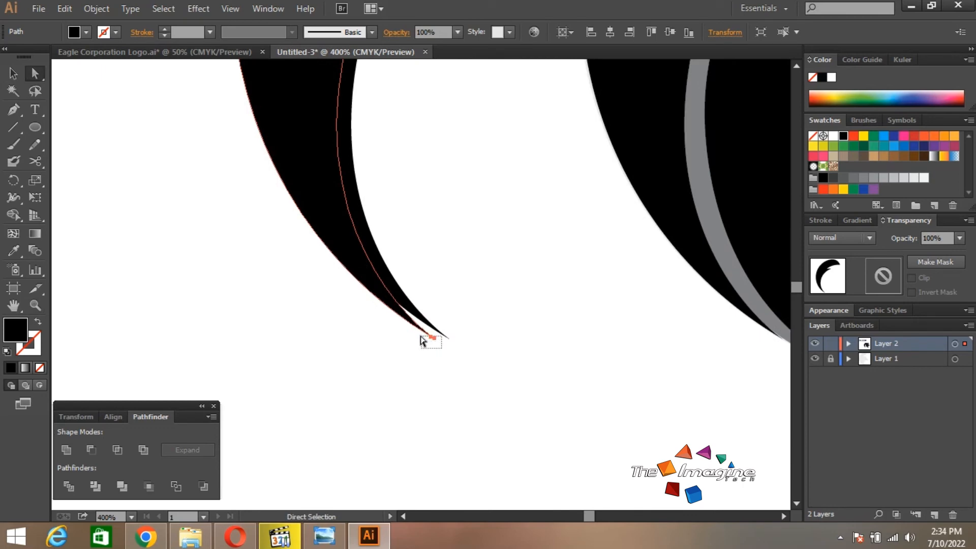
pyautogui.moveTo(421, 336); pyautogui.dragTo(446, 335)
# Step: Select both feather copies, subtract the front one with Pathfinder Minus Front, and deselect the result
pyautogui.hotkey('ctrl', 'alt', 'space')
pyautogui.click(420, 194)
pyautogui.click(420, 194)
pyautogui.press('v')
pyautogui.moveTo(443, 243); pyautogui.dragTo(440, 257)
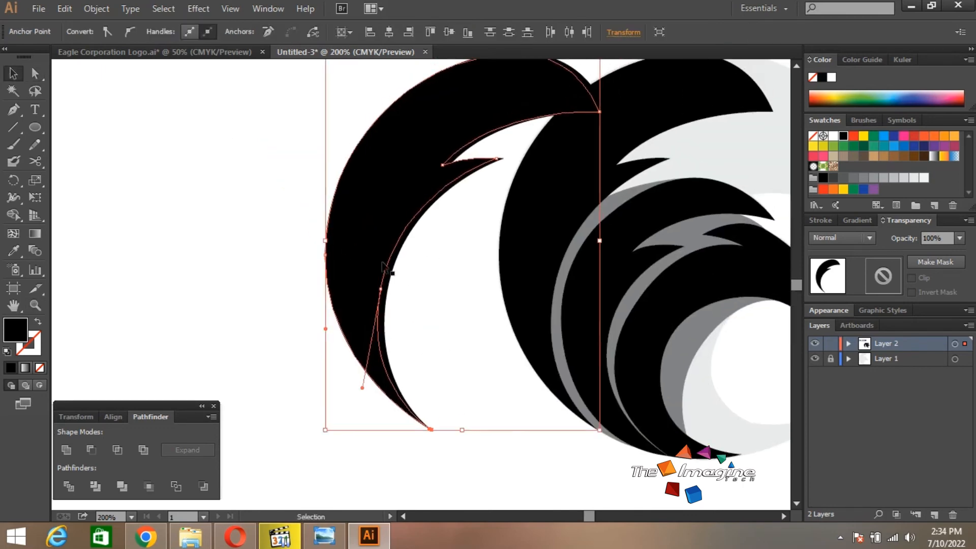
pyautogui.hotkey('ctrl', 'a')
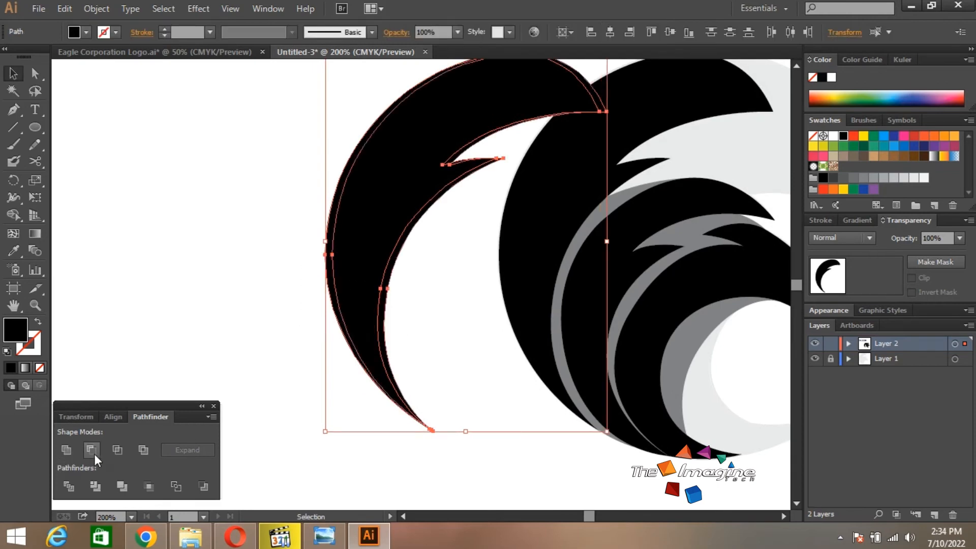
pyautogui.click(92, 449)
pyautogui.click(426, 260)
# Step: Delete the leftover upper pieces of the subtracted feather, keeping only the thin crescent of its inner edge
pyautogui.moveTo(385, 256); pyautogui.dragTo(277, 254)
pyautogui.press('a')
pyautogui.click(276, 96)
pyautogui.moveTo(276, 100); pyautogui.dragTo(457, 174)
pyautogui.press('Delete')
pyautogui.moveTo(305, 225); pyautogui.dragTo(305, 225)
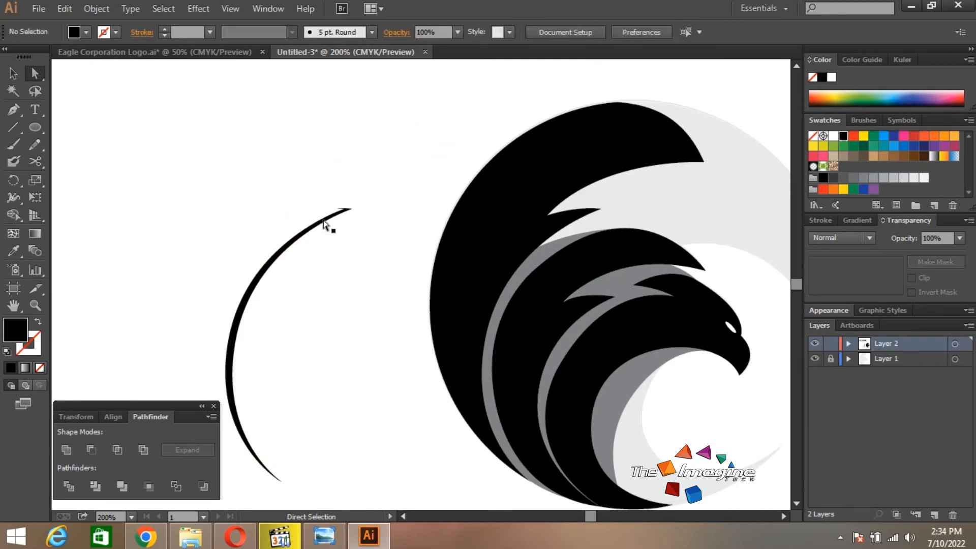
# Step: Clean up the extra anchor point at the thin crescent's upper tip, and deselect the crescent
pyautogui.click(343, 210)
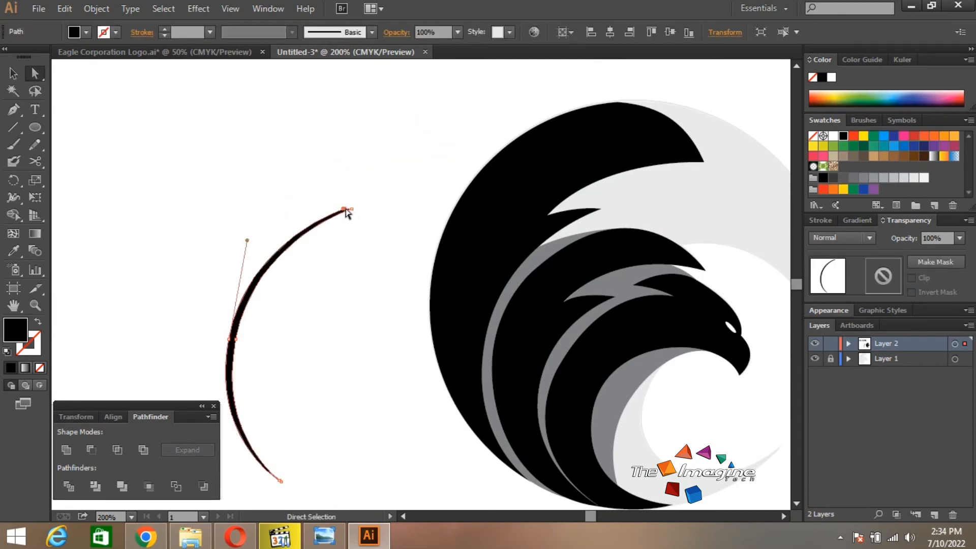
pyautogui.press('Delete')
pyautogui.hotkey('ctrl', 'z')
pyautogui.click(358, 239)
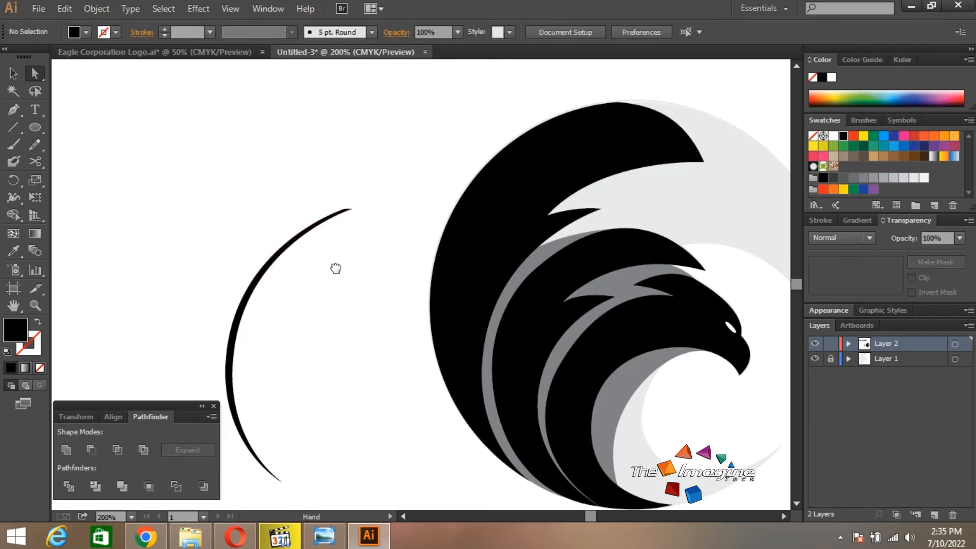
# Step: Move the thin black crescent onto the logo along the inner edge of the black outer feather
pyautogui.moveTo(336, 268); pyautogui.dragTo(390, 200)
pyautogui.press('v')
pyautogui.click(311, 253)
pyautogui.moveTo(490, 269); pyautogui.dragTo(428, 273)
pyautogui.moveTo(260, 287); pyautogui.dragTo(488, 287)
# Step: Align the thin crescent precisely with the boundary between the black outer feather and the grey crescent
pyautogui.press('z')
pyautogui.click(499, 281)
pyautogui.press('v')
pyautogui.moveTo(370, 311); pyautogui.dragTo(438, 336)
pyautogui.press('z')
pyautogui.press('v')
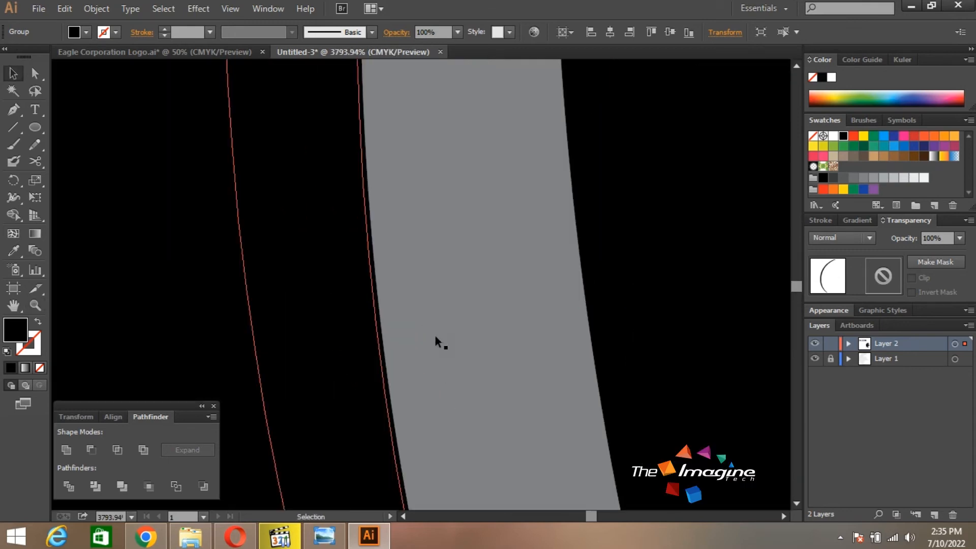
pyautogui.moveTo(338, 319); pyautogui.dragTo(343, 319)
# Step: Fill the thin crescent with the radial gradient preset that fades from transparent to black
pyautogui.press('z')
pyautogui.keyDown('alt'); pyautogui.click(477, 298); pyautogui.keyUp('alt')
pyautogui.keyDown('alt'); pyautogui.click(477, 297); pyautogui.keyUp('alt')
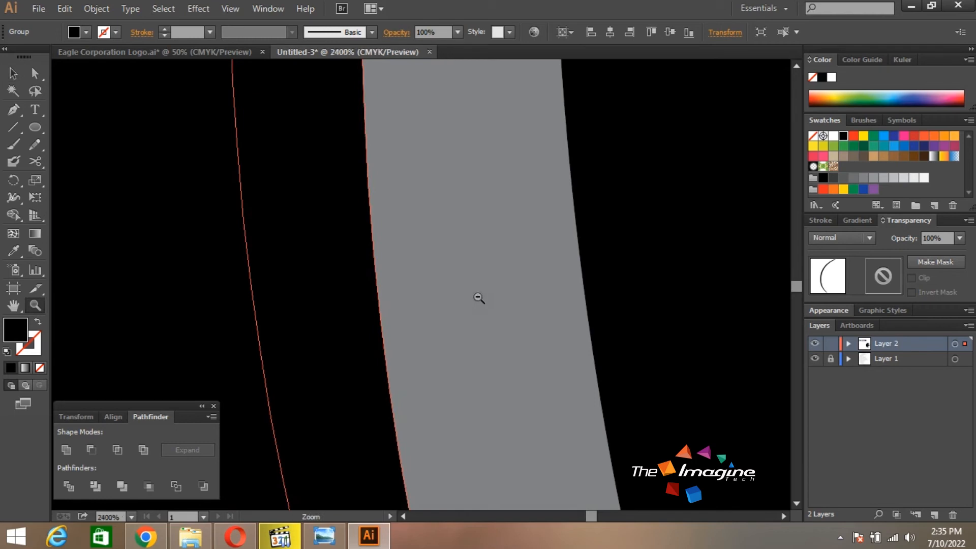
pyautogui.keyDown('alt'); pyautogui.click(478, 298); pyautogui.keyUp('alt')
pyautogui.keyDown('alt'); pyautogui.click(477, 298); pyautogui.keyUp('alt')
pyautogui.keyDown('alt'); pyautogui.click(415, 282); pyautogui.keyUp('alt')
pyautogui.keyDown('alt'); pyautogui.click(432, 283); pyautogui.keyUp('alt')
pyautogui.keyDown('alt'); pyautogui.click(432, 283); pyautogui.keyUp('alt')
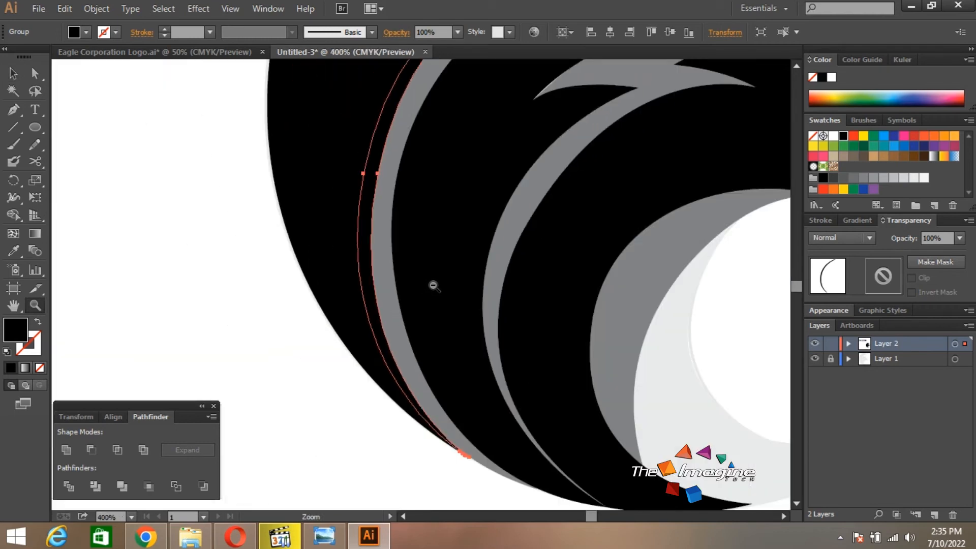
pyautogui.keyDown('alt'); pyautogui.click(432, 284); pyautogui.keyUp('alt')
pyautogui.press('v')
pyautogui.moveTo(615, 242); pyautogui.dragTo(621, 275)
pyautogui.click(858, 221)
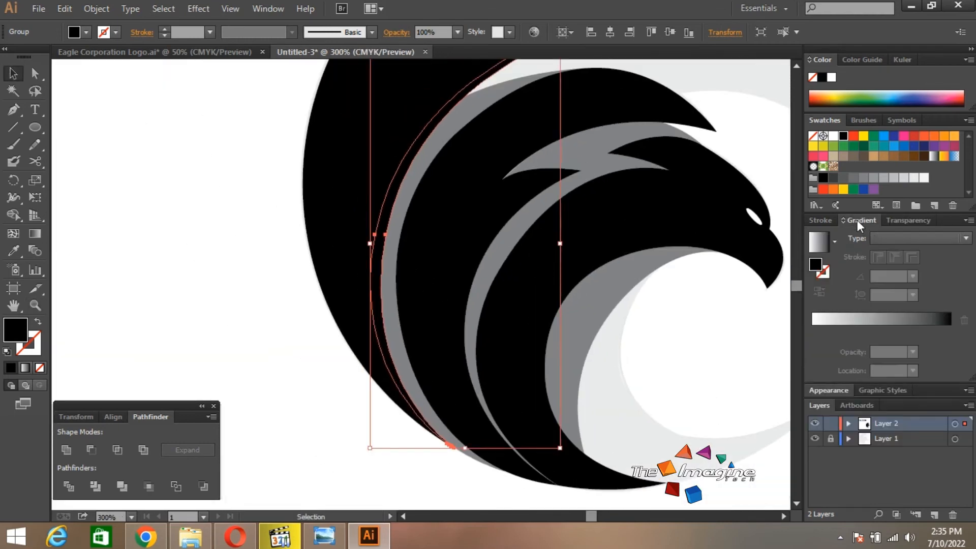
pyautogui.click(833, 242)
pyautogui.click(746, 336)
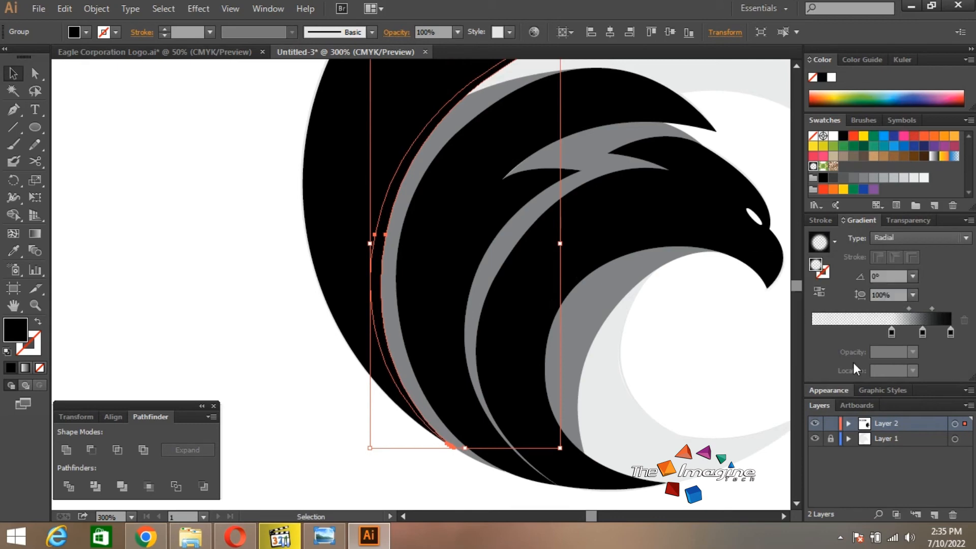
# Step: Set the first and last color stops of the thin crescent's radial gradient to white
pyautogui.click(950, 334)
pyautogui.doubleClick(951, 334)
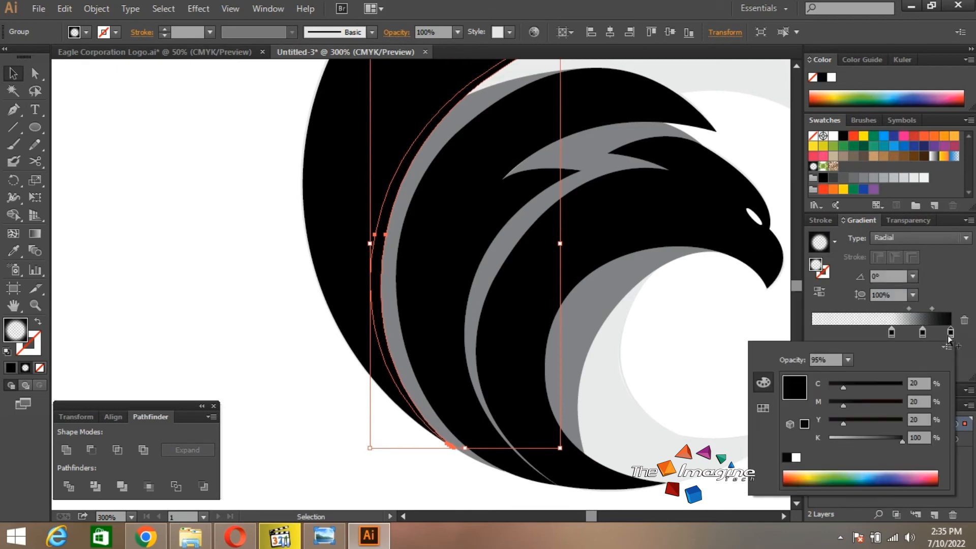
pyautogui.click(760, 410)
pyautogui.click(783, 377)
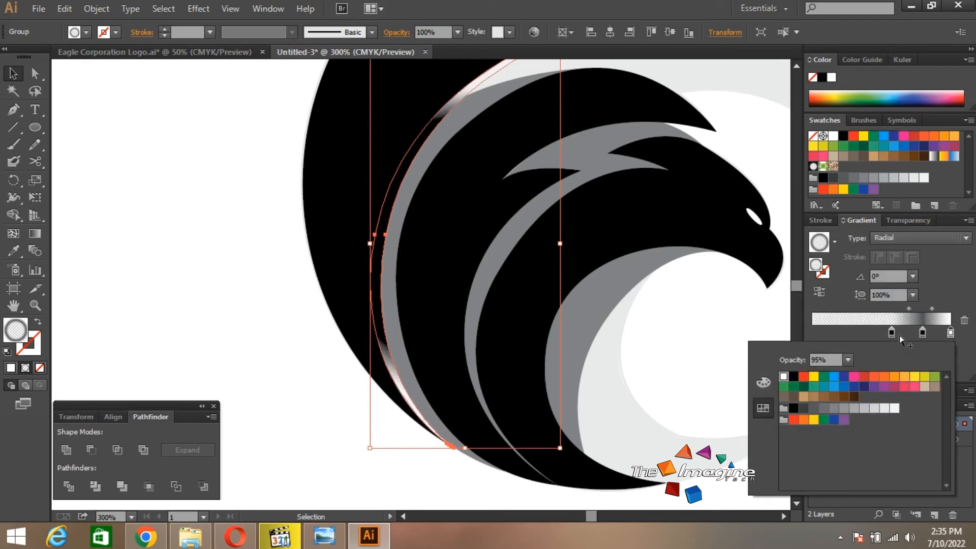
pyautogui.doubleClick(892, 334)
pyautogui.click(783, 378)
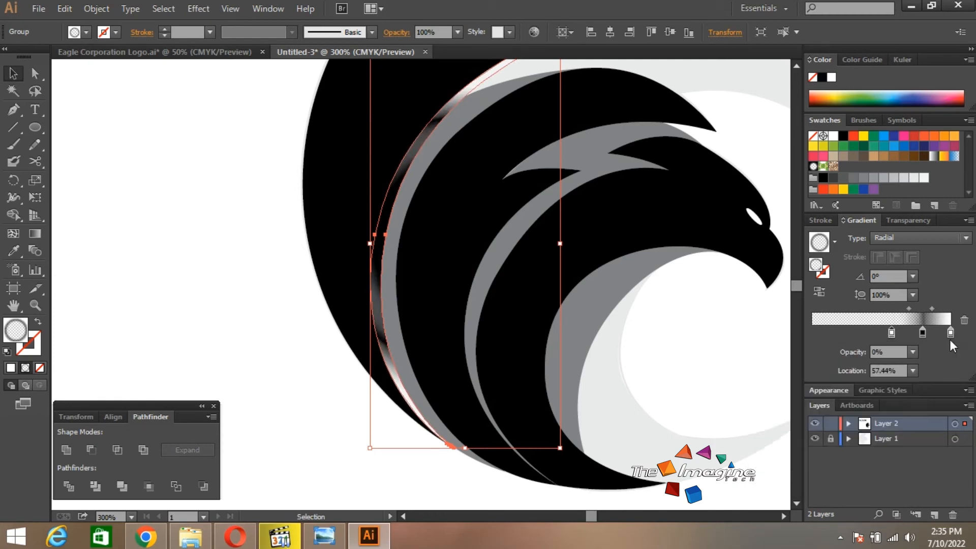
# Step: Remove the black middle stop from the thin crescent's radial gradient and reverse the gradient
pyautogui.moveTo(917, 335); pyautogui.dragTo(811, 333)
pyautogui.click(819, 294)
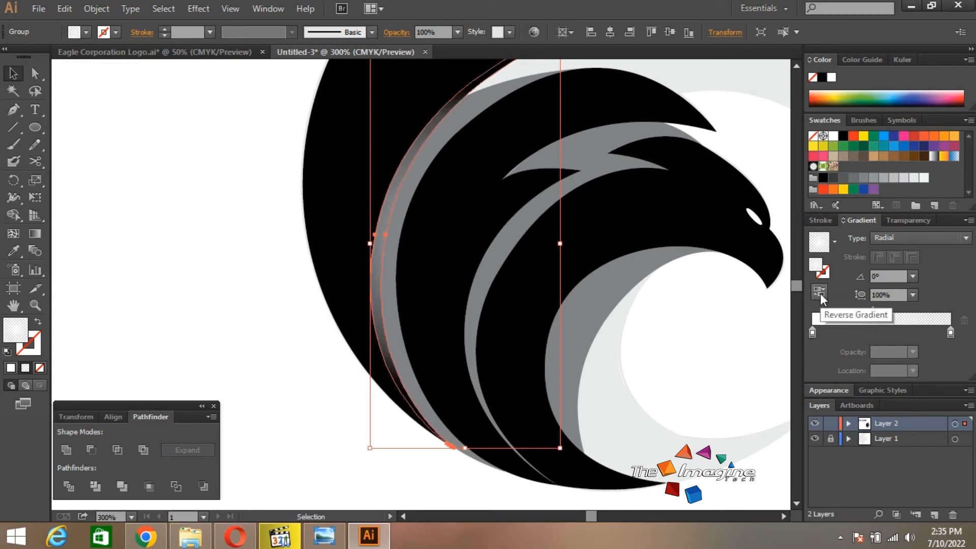
pyautogui.click(263, 240)
pyautogui.hotkey('ctrl', '-')
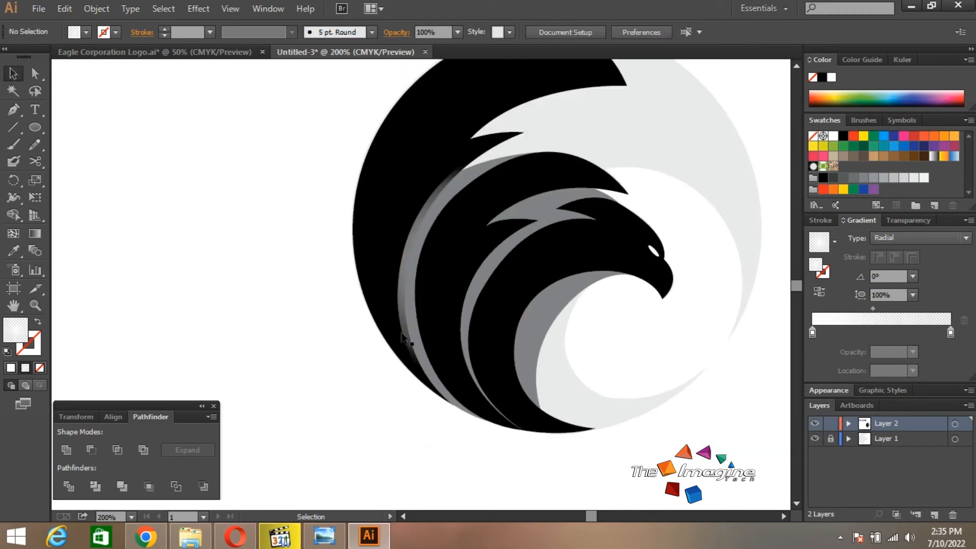
# Step: Fill the grey crescent behind the middle black feather with a lighter grey swatch
pyautogui.click(472, 182)
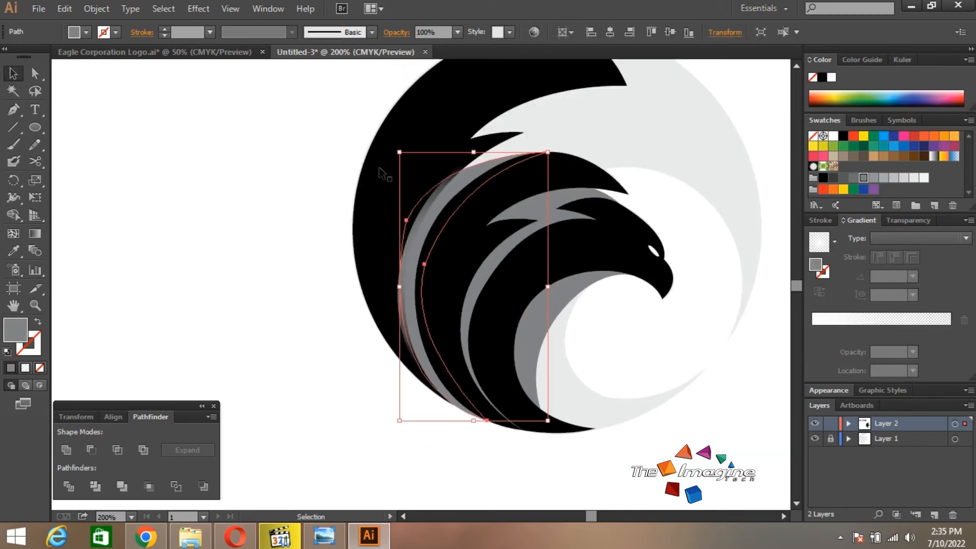
pyautogui.click(86, 32)
pyautogui.click(99, 99)
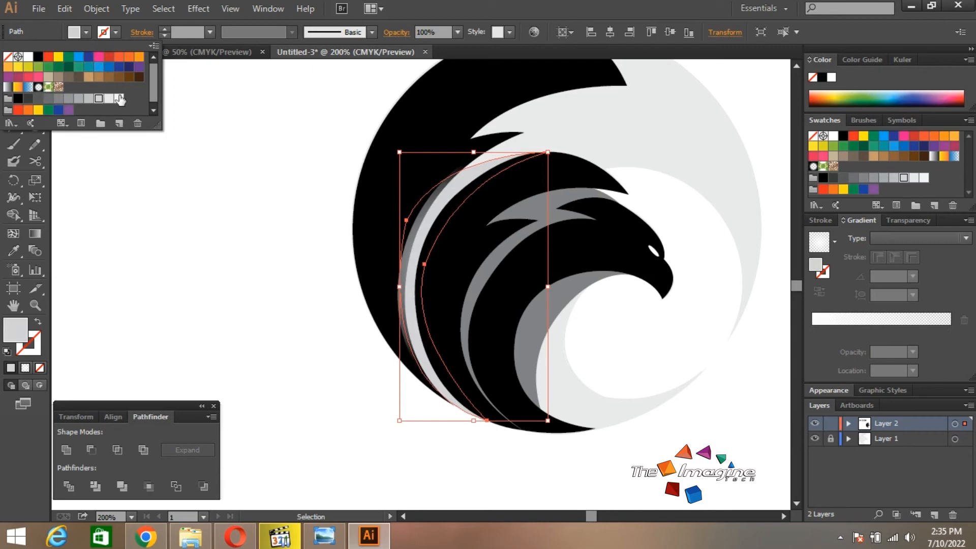
pyautogui.click(91, 99)
pyautogui.click(251, 129)
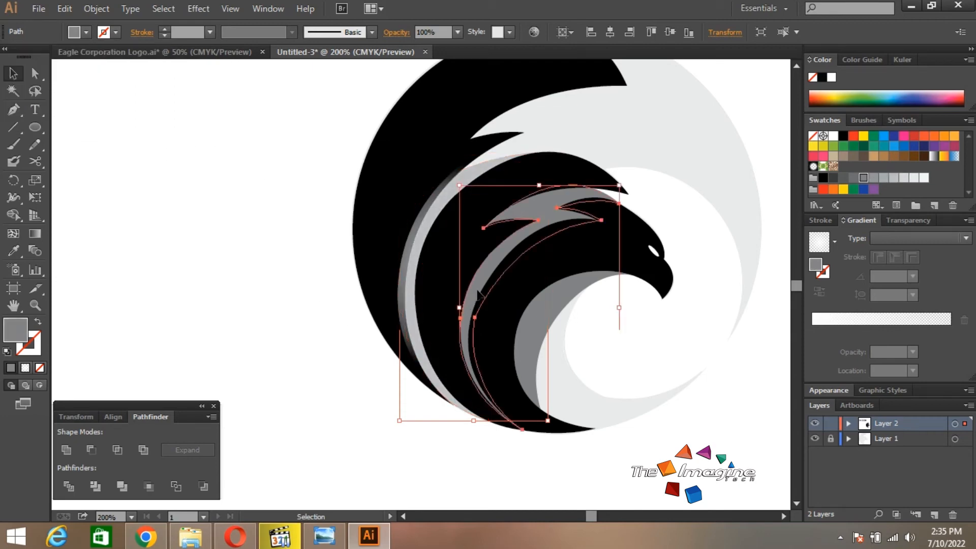
# Step: Copy the outer crescent's lighter grey onto the inner grey feather and the grey crescent under the eagle's head
pyautogui.click(478, 294)
pyautogui.press('i')
pyautogui.click(416, 248)
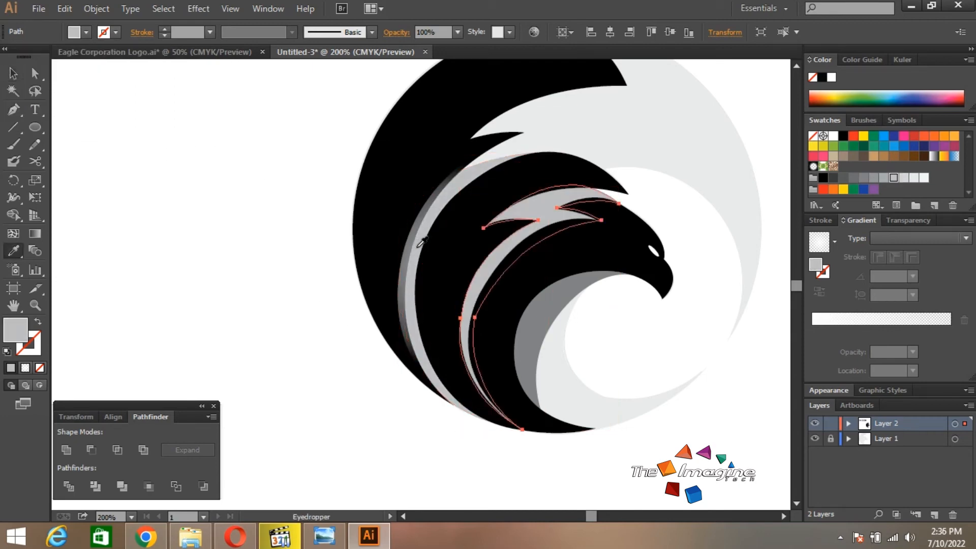
pyautogui.press('v')
pyautogui.click(555, 317)
pyautogui.press('i')
pyautogui.click(439, 205)
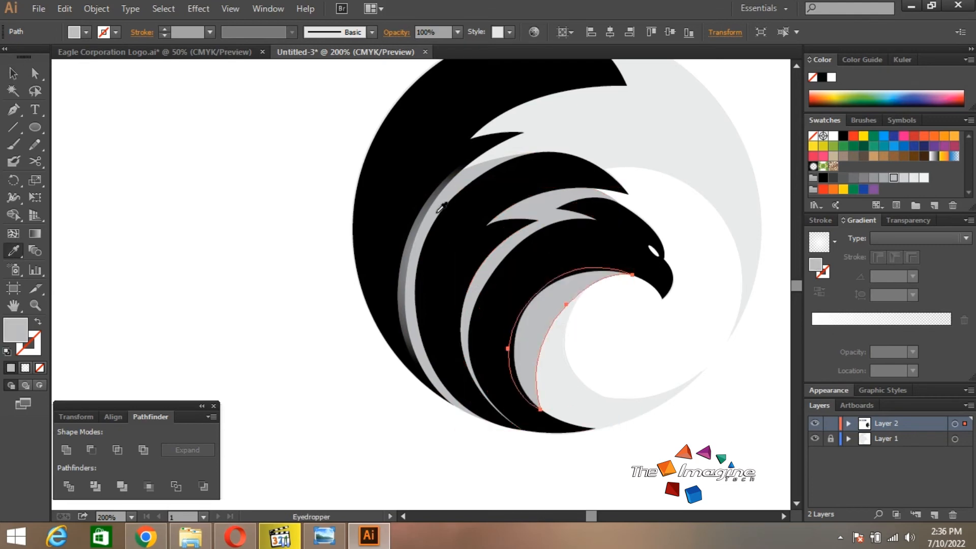
pyautogui.press('v')
pyautogui.click(337, 253)
# Step: Move the first white stop of the thin crescent's radial gradient to a location of 43.88%
pyautogui.press('space')
pyautogui.moveTo(448, 256); pyautogui.dragTo(392, 251)
pyautogui.press('z')
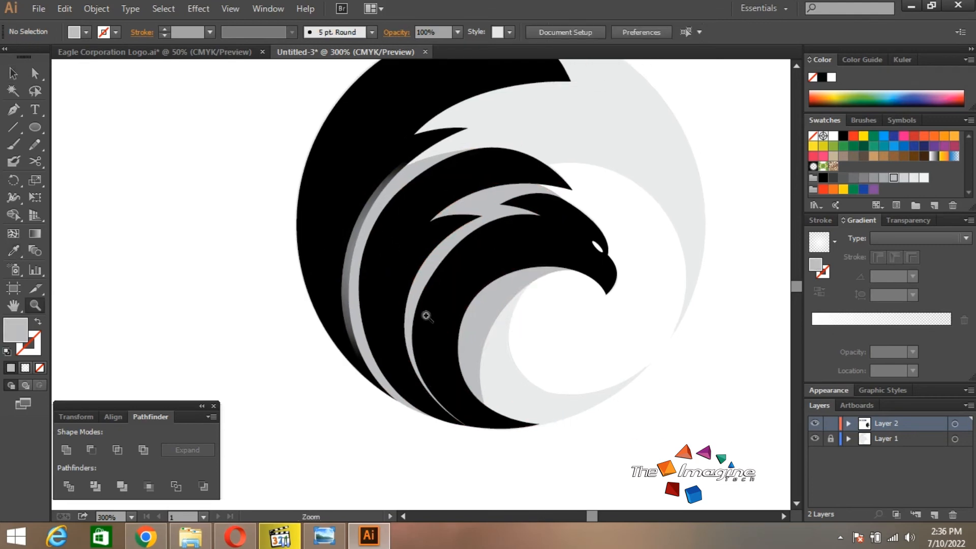
pyautogui.click(426, 316)
pyautogui.press('v')
pyautogui.moveTo(367, 290); pyautogui.dragTo(400, 334)
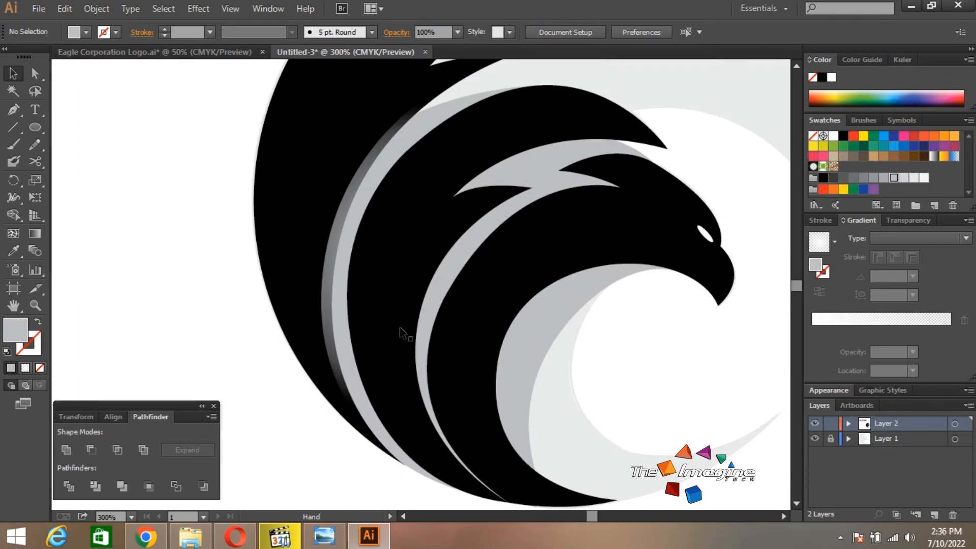
pyautogui.click(330, 300)
pyautogui.moveTo(815, 334); pyautogui.dragTo(876, 335)
pyautogui.click(227, 259)
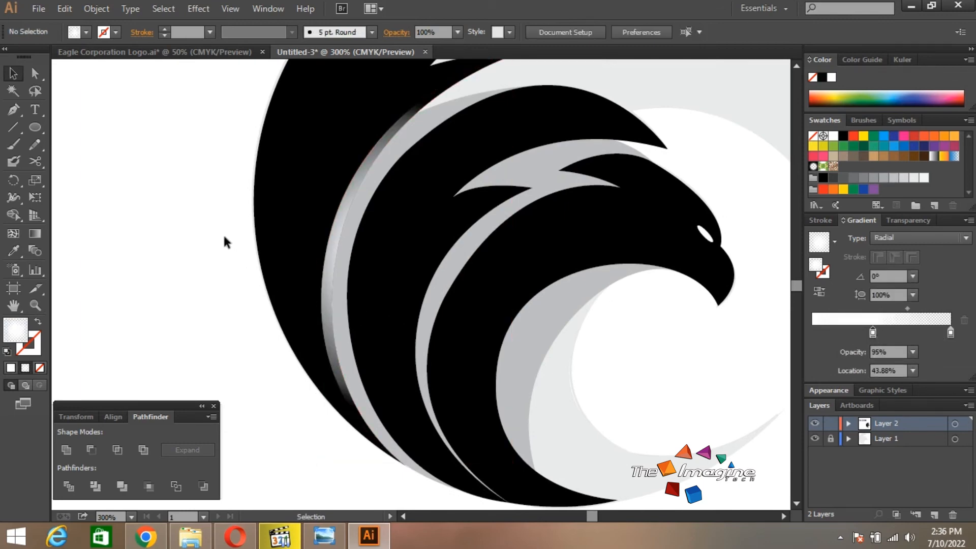
# Step: Place a copy of the middle black feather in the empty area beside the logo
pyautogui.moveTo(356, 342); pyautogui.dragTo(339, 336)
pyautogui.click(386, 359)
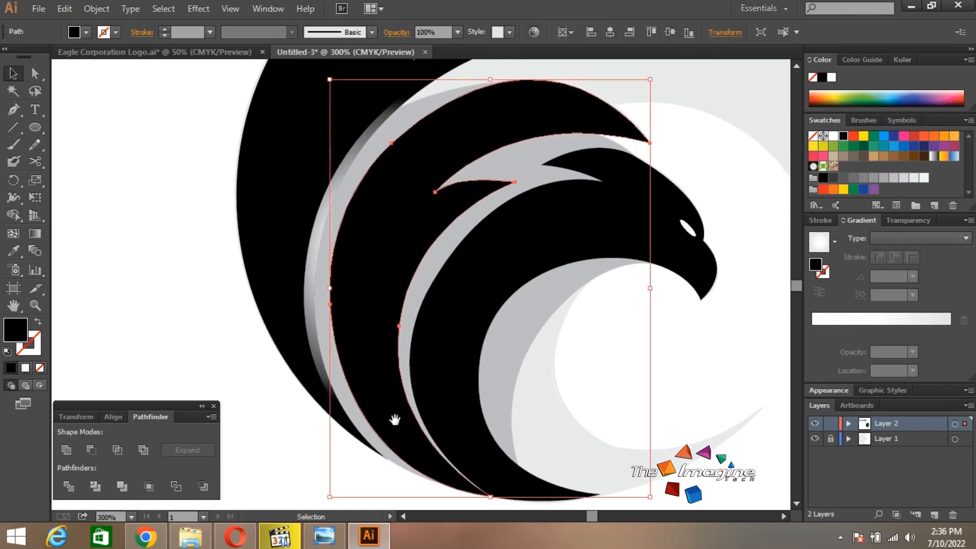
pyautogui.moveTo(394, 418); pyautogui.dragTo(255, 353)
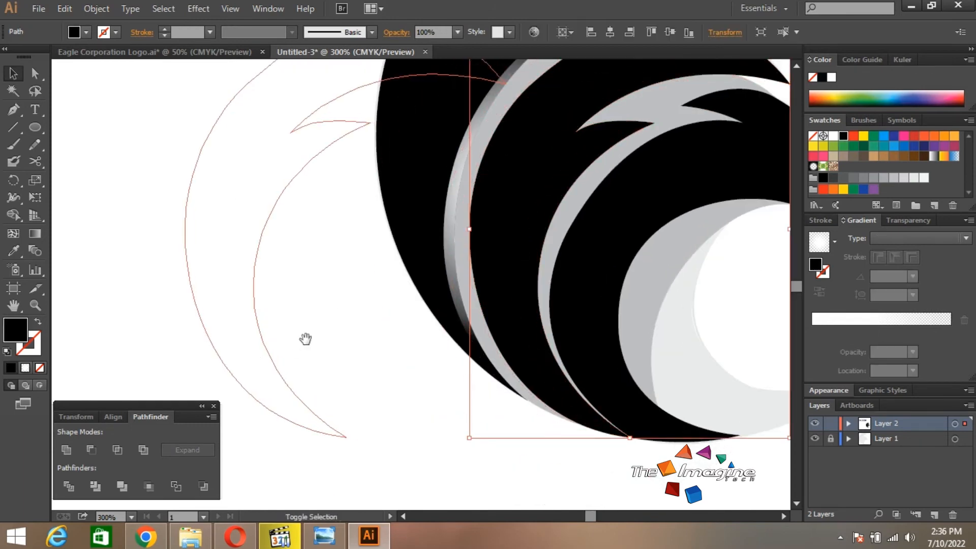
pyautogui.moveTo(307, 338)
pyautogui.mouseDown()
pyautogui.moveTo(478, 319)
pyautogui.moveTo(300, 327)
pyautogui.moveTo(312, 355)
pyautogui.moveTo(304, 355)
pyautogui.mouseUp()
# Step: Duplicate the feather copy with a slight offset and move the front copy's lower tip onto the tip of the one behind
pyautogui.keyDown('ctrl'); pyautogui.click(381, 368); pyautogui.keyUp('ctrl')
pyautogui.keyDown('ctrl'); pyautogui.click(402, 306); pyautogui.keyUp('ctrl')
pyautogui.moveTo(429, 295); pyautogui.dragTo(451, 365)
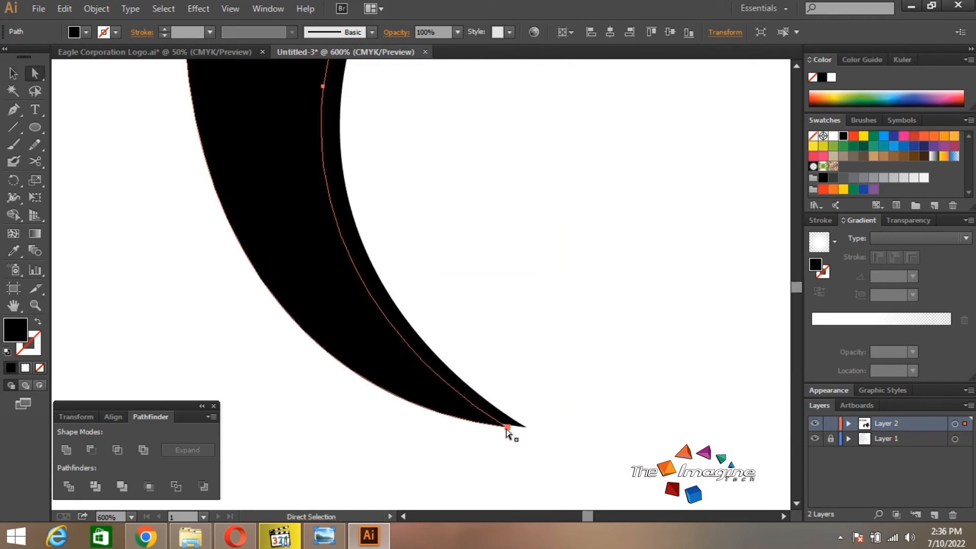
pyautogui.moveTo(505, 429); pyautogui.dragTo(523, 426)
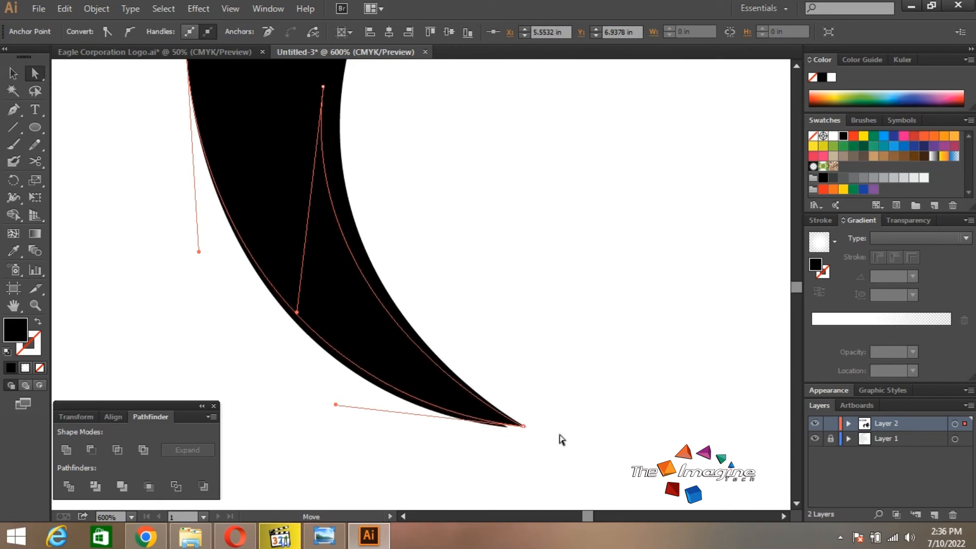
pyautogui.click(561, 376)
# Step: Subtract the front feather copy from the one behind with Minus Front, leaving only thin slivers
pyautogui.press('z')
pyautogui.keyDown('alt'); pyautogui.click(432, 290); pyautogui.keyUp('alt')
pyautogui.keyDown('alt'); pyautogui.click(430, 286); pyautogui.keyUp('alt')
pyautogui.keyDown('alt'); pyautogui.click(431, 285); pyautogui.keyUp('alt')
pyautogui.press('v')
pyautogui.moveTo(419, 235); pyautogui.dragTo(366, 282)
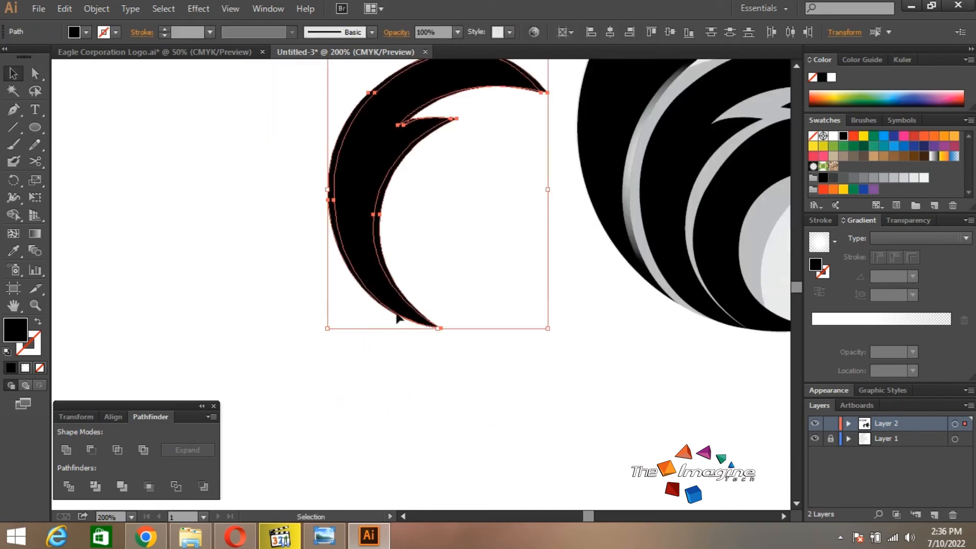
pyautogui.click(91, 449)
pyautogui.click(440, 196)
# Step: Delete the upper leftover slivers and the small spur at the upper end of the new thin crescent
pyautogui.scroll(3, 440, 196)
pyautogui.press('a')
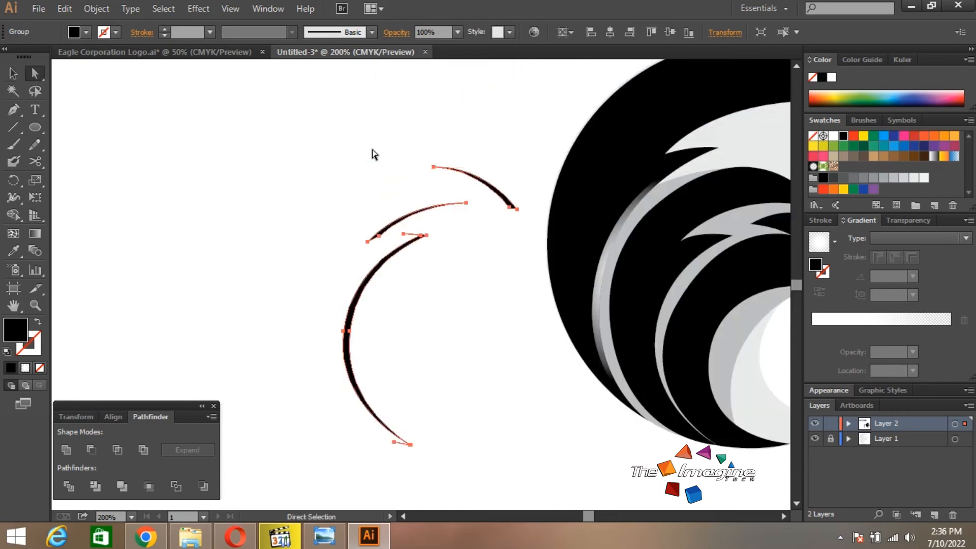
pyautogui.moveTo(363, 127); pyautogui.dragTo(518, 222)
pyautogui.press('Delete')
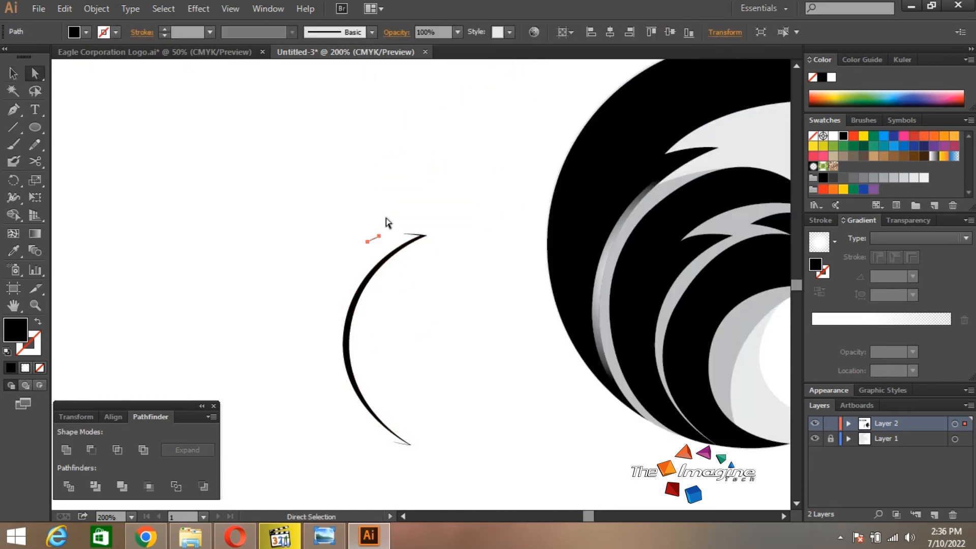
pyautogui.click(407, 237)
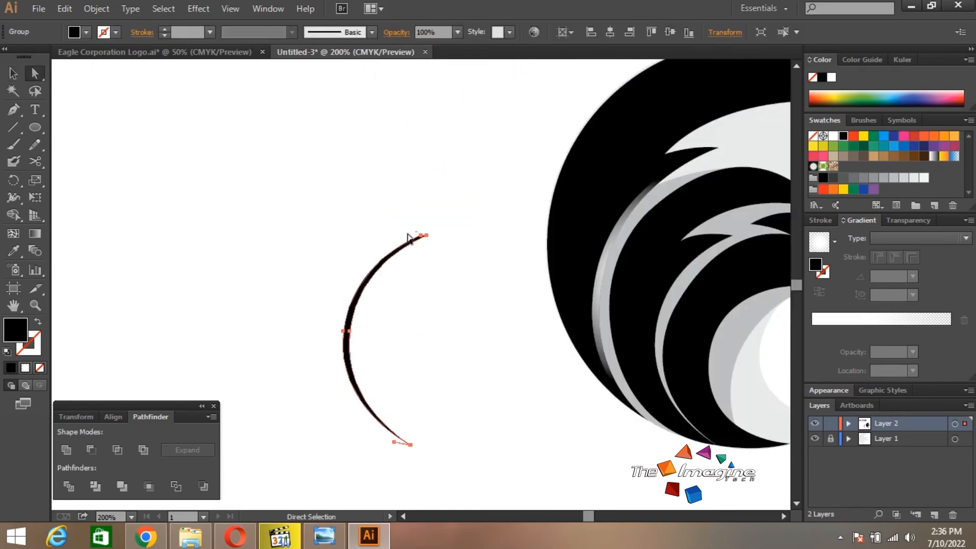
pyautogui.click(457, 298)
# Step: Try to remove the stray sliver's anchor points at the lower tip of the new thin crescent
pyautogui.press('v')
pyautogui.moveTo(425, 372); pyautogui.dragTo(173, 276)
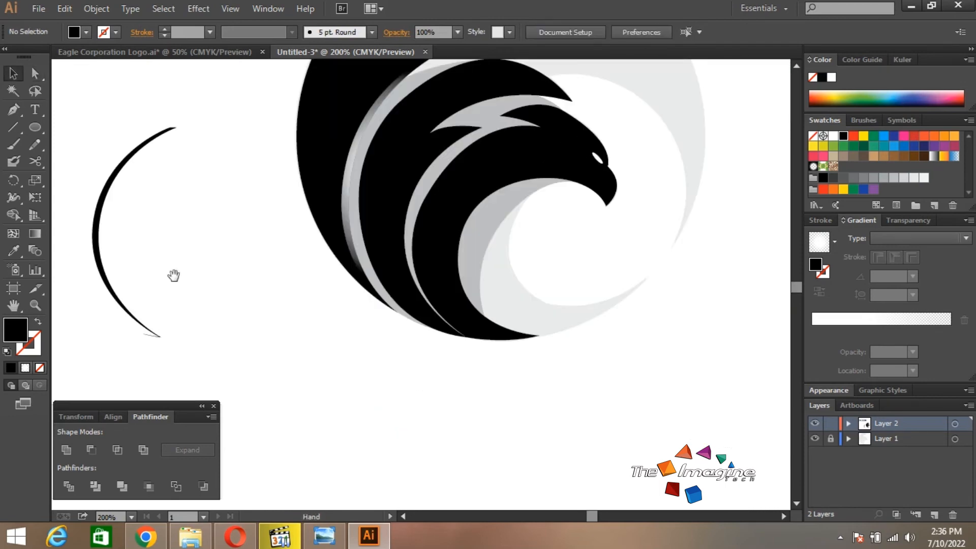
pyautogui.press('a')
pyautogui.click(149, 333)
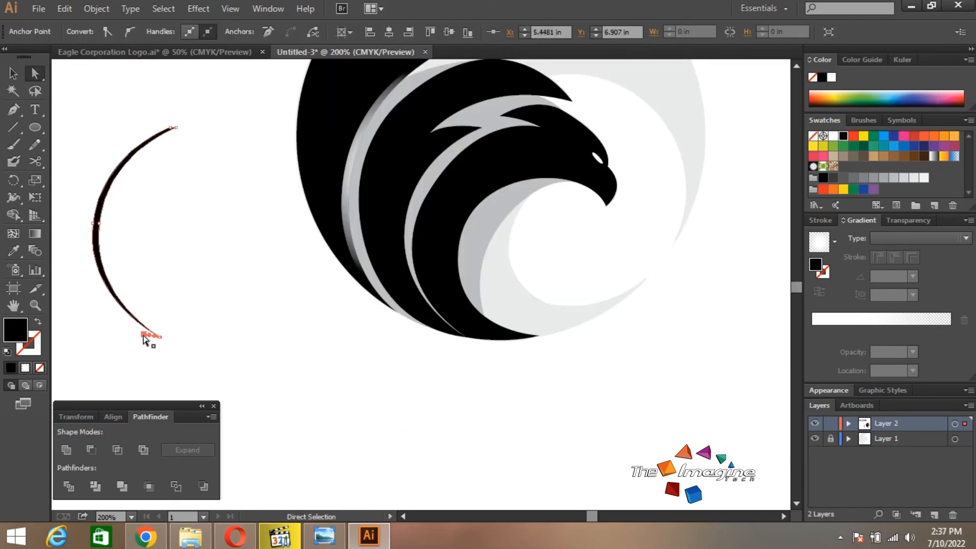
pyautogui.hotkey('ctrl', 'j')
pyautogui.hotkey('ctrl', 'z')
pyautogui.hotkey('ctrl', 'j')
pyautogui.hotkey('ctrl', 'z')
pyautogui.click(191, 325)
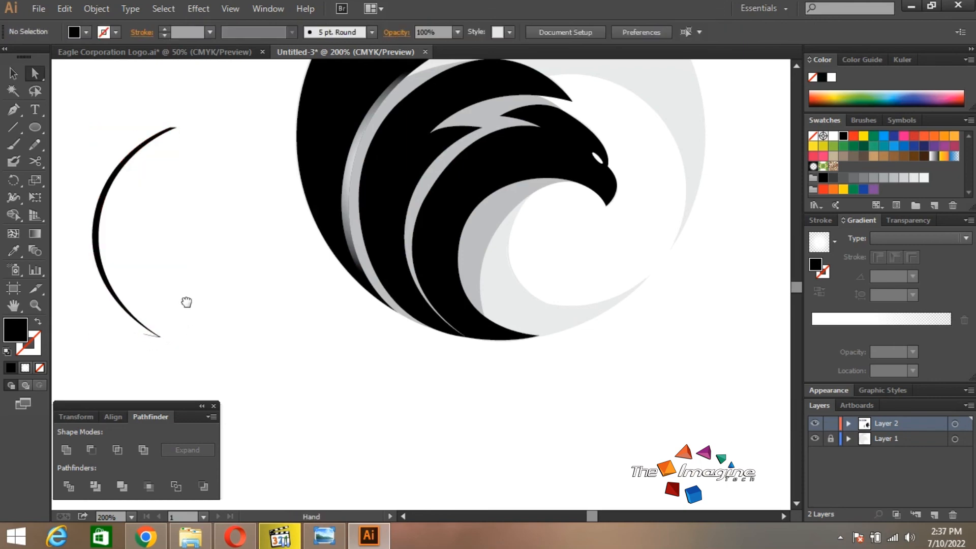
pyautogui.press('z')
pyautogui.moveTo(186, 302); pyautogui.dragTo(205, 376)
pyautogui.press('a')
pyautogui.click(288, 361)
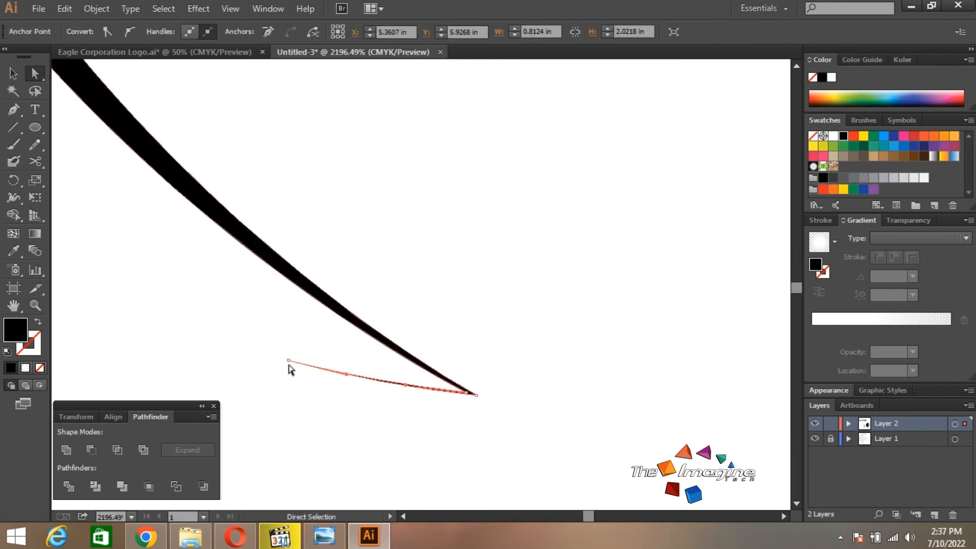
pyautogui.hotkey('ctrl', 'j')
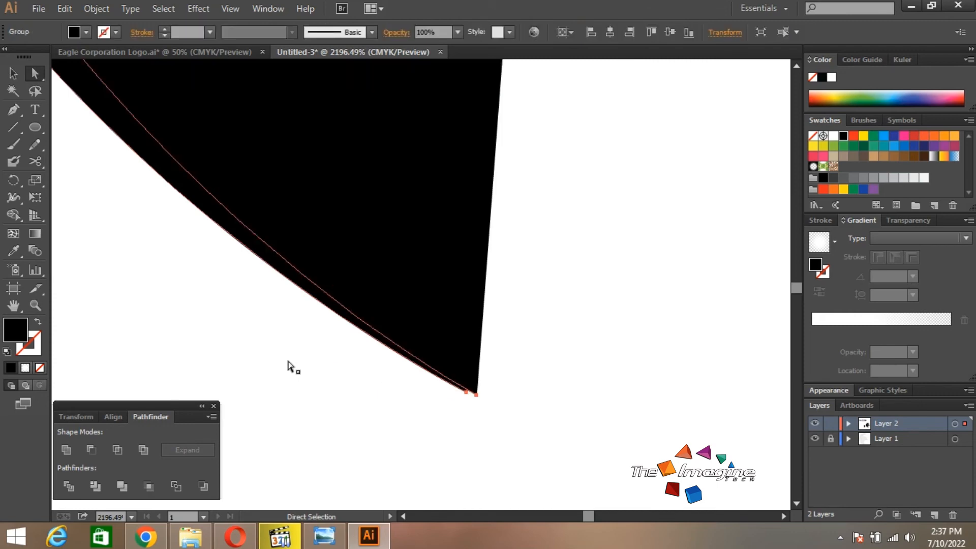
pyautogui.hotkey('ctrl', 'z')
# Step: Delete the anchor points at the free end of the stray sliver below the crescent's lower tip
pyautogui.press('z')
pyautogui.keyDown('alt'); pyautogui.click(372, 313); pyautogui.keyUp('alt')
pyautogui.keyDown('alt'); pyautogui.click(372, 313); pyautogui.keyUp('alt')
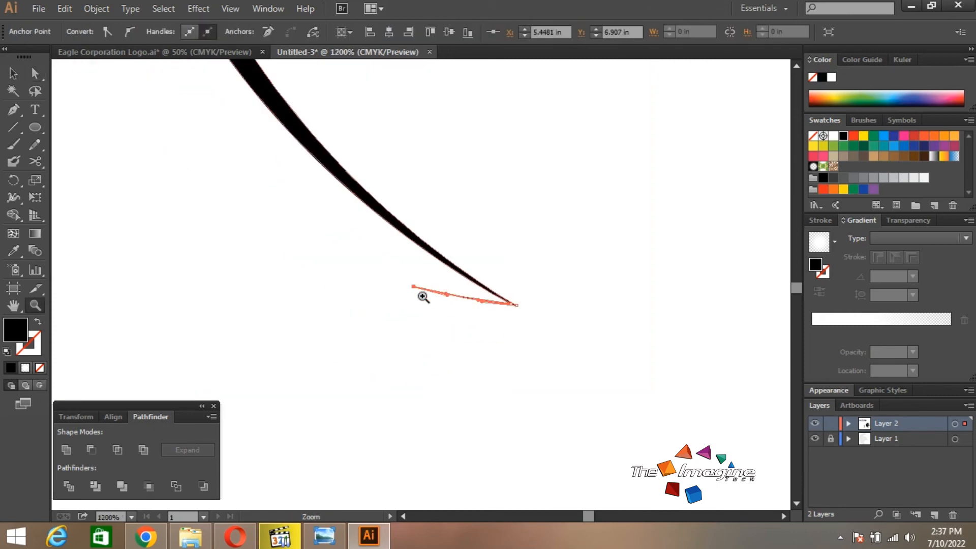
pyautogui.press('a')
pyautogui.click(410, 284)
pyautogui.click(462, 300)
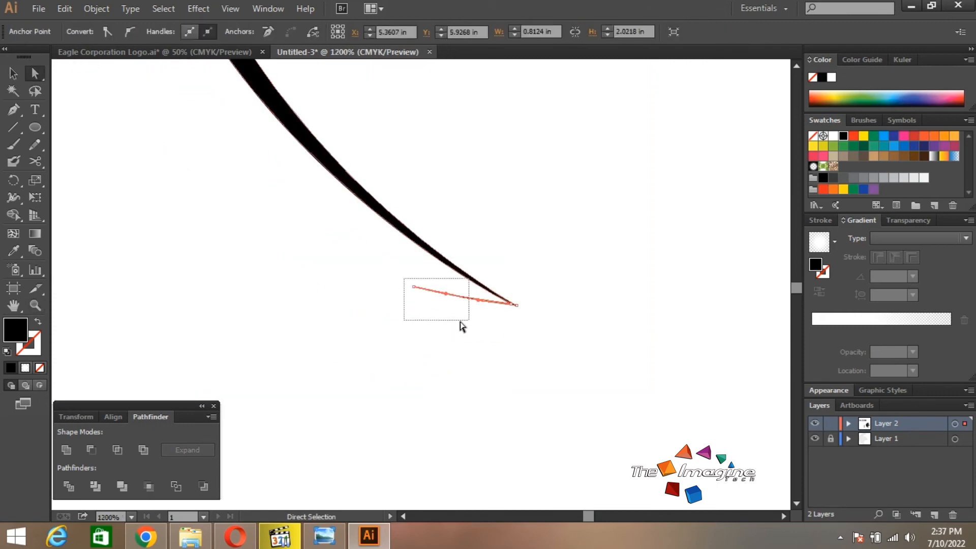
pyautogui.moveTo(460, 329); pyautogui.dragTo(460, 329)
pyautogui.hotkey('ctrl', 'j')
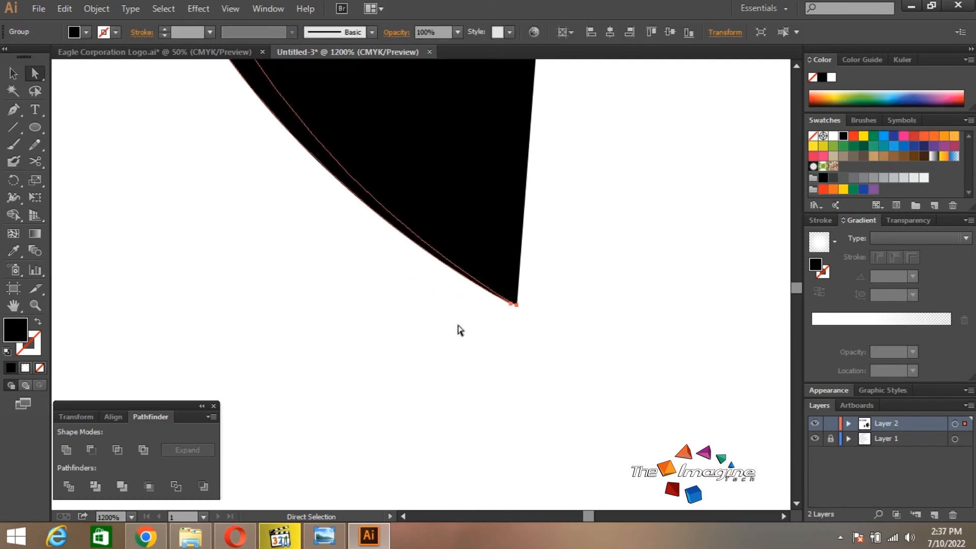
pyautogui.press('z')
pyautogui.keyDown('alt'); pyautogui.click(461, 220); pyautogui.keyUp('alt')
pyautogui.keyDown('alt'); pyautogui.click(459, 224); pyautogui.keyUp('alt')
pyautogui.keyDown('alt'); pyautogui.click(460, 224); pyautogui.keyUp('alt')
pyautogui.press('v')
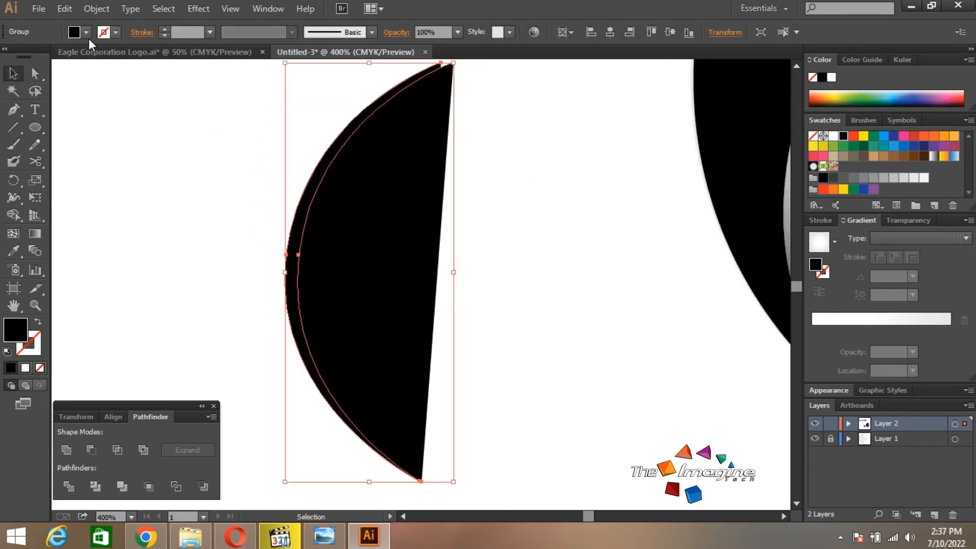
# Step: Remove the opened crescent's fill and give its outline a 1 pt black stroke
pyautogui.click(86, 32)
pyautogui.click(8, 60)
pyautogui.click(512, 196)
pyautogui.click(412, 293)
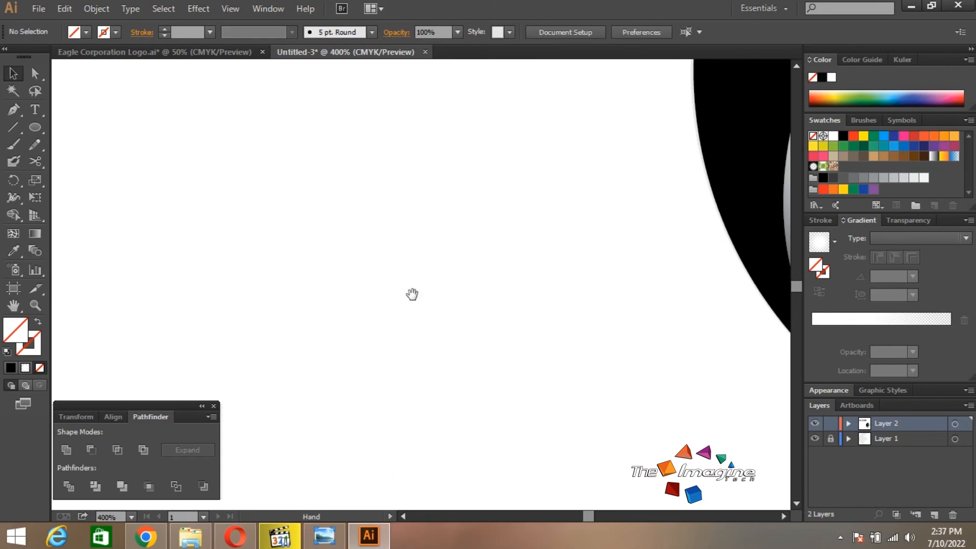
pyautogui.moveTo(194, 213); pyautogui.dragTo(418, 338)
pyautogui.click(87, 33)
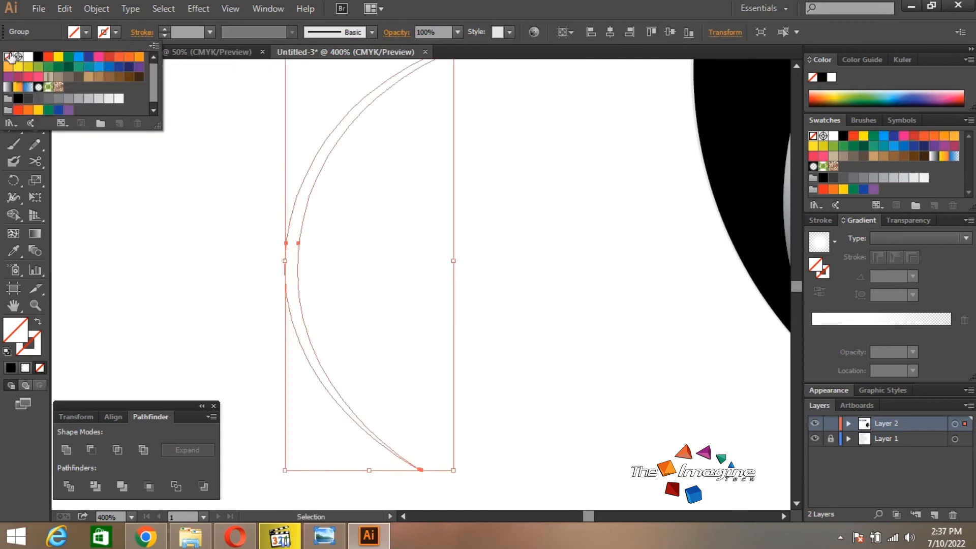
pyautogui.click(39, 58)
pyautogui.click(491, 203)
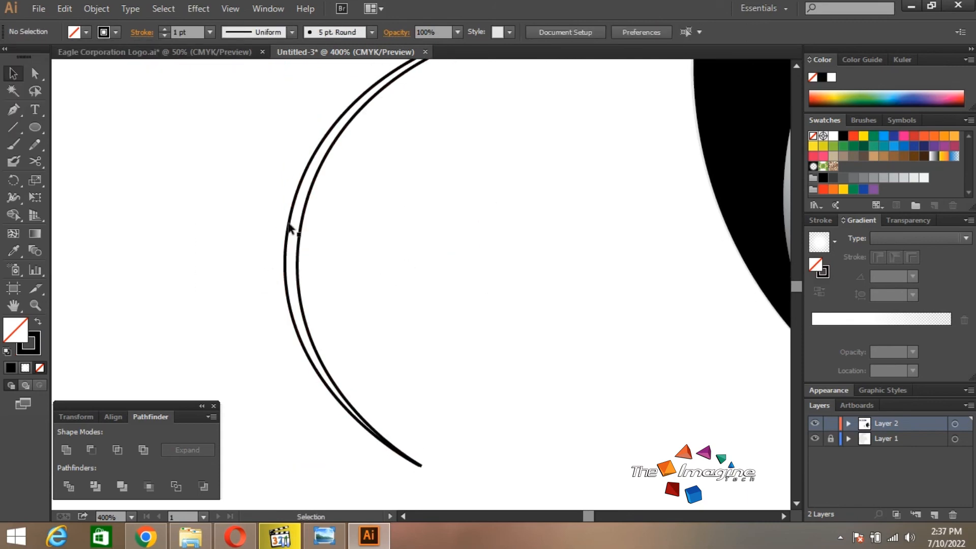
pyautogui.click(289, 228)
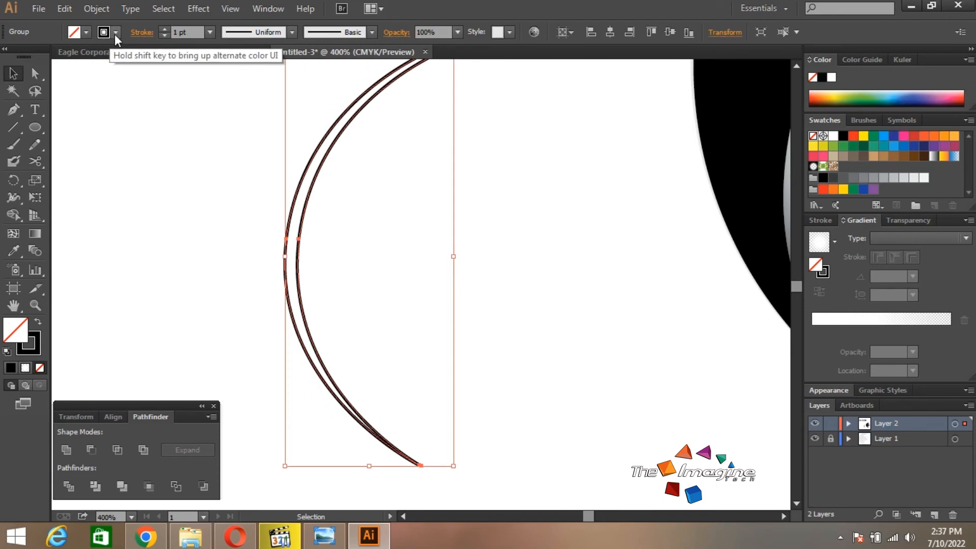
# Step: Swap the crescent's stroke and fill so that it has a black fill and no stroke
pyautogui.hotkey('shift', 'x')
pyautogui.click(199, 265)
pyautogui.click(324, 257)
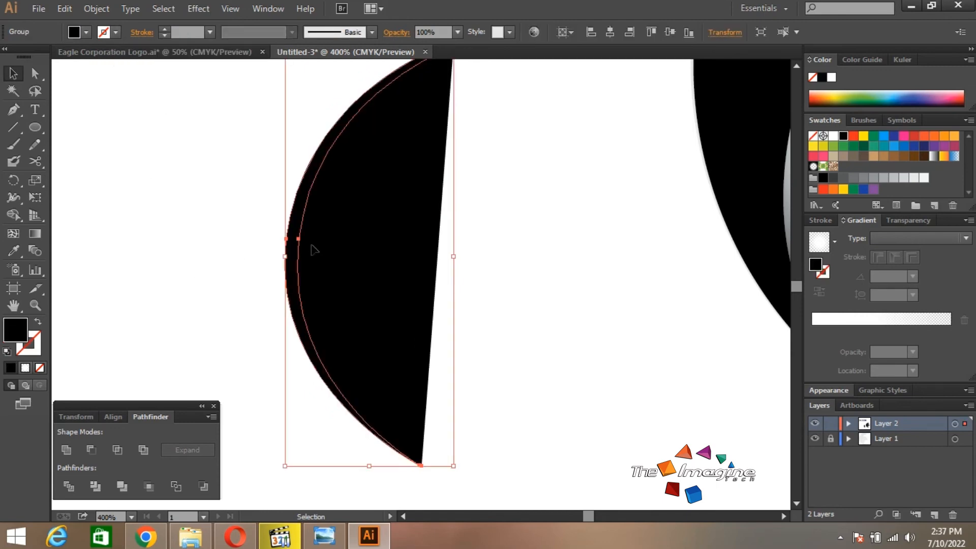
# Step: Undo the crescent's color changes and the deletion of the sliver's anchor points
pyautogui.hotkey('ctrl', 'z')
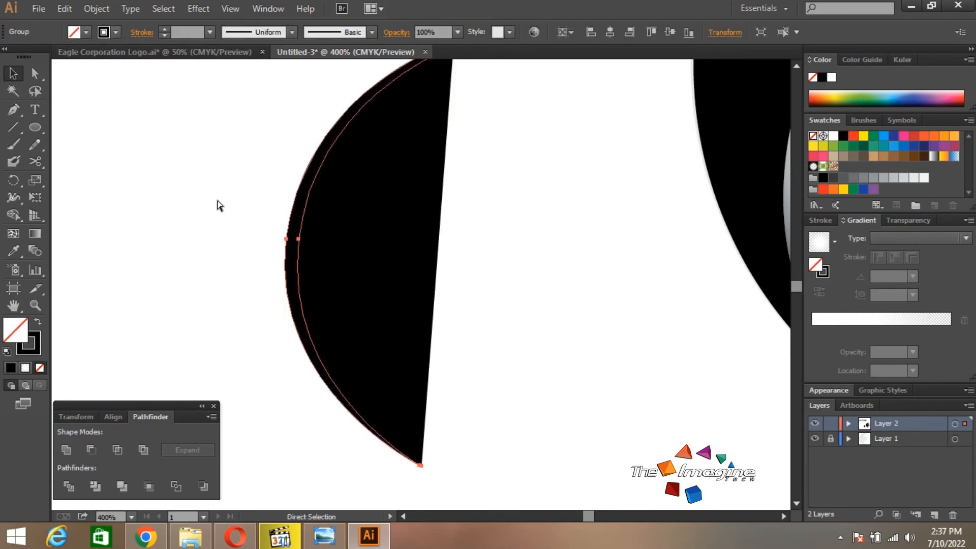
pyautogui.hotkey('ctrl', 'shift', 'z')
pyautogui.hotkey('ctrl', 'j')
pyautogui.click(456, 356)
# Step: Cut the crescent's outline with the Scissors tool where the stray sliver meets its lower tip and at the tip itself
pyautogui.press('z')
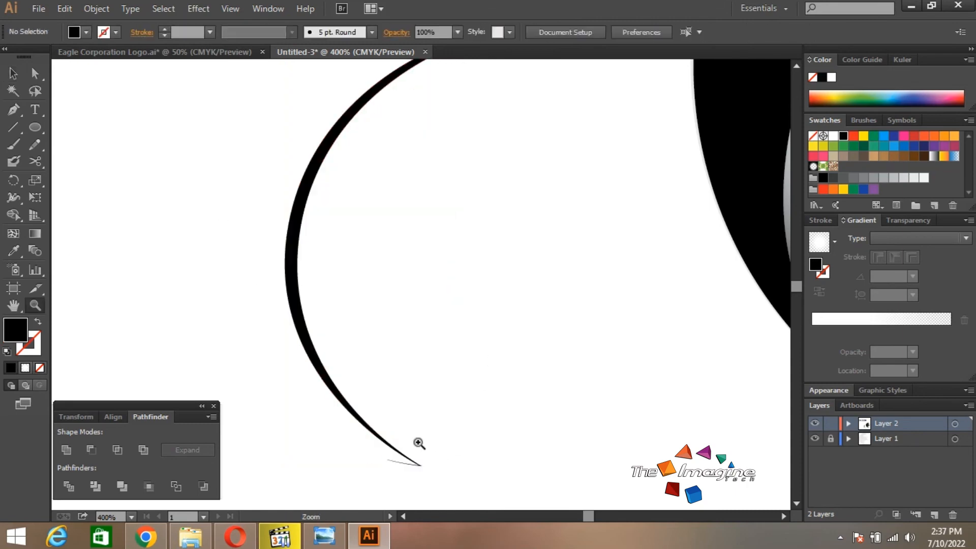
pyautogui.click(420, 441)
pyautogui.moveTo(335, 271); pyautogui.dragTo(453, 361)
pyautogui.press('a')
pyautogui.click(374, 283)
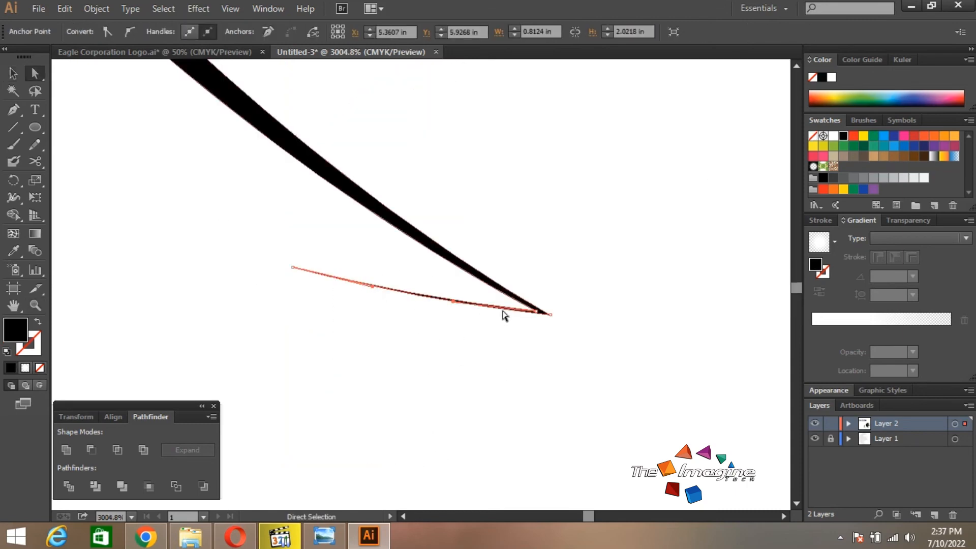
pyautogui.press('z')
pyautogui.click(523, 300)
pyautogui.press('c')
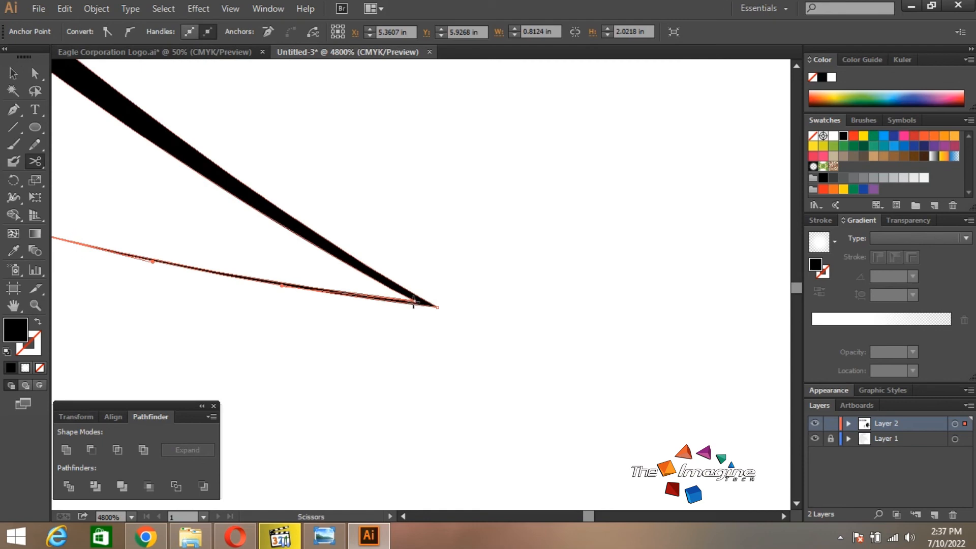
pyautogui.click(414, 302)
pyautogui.click(437, 307)
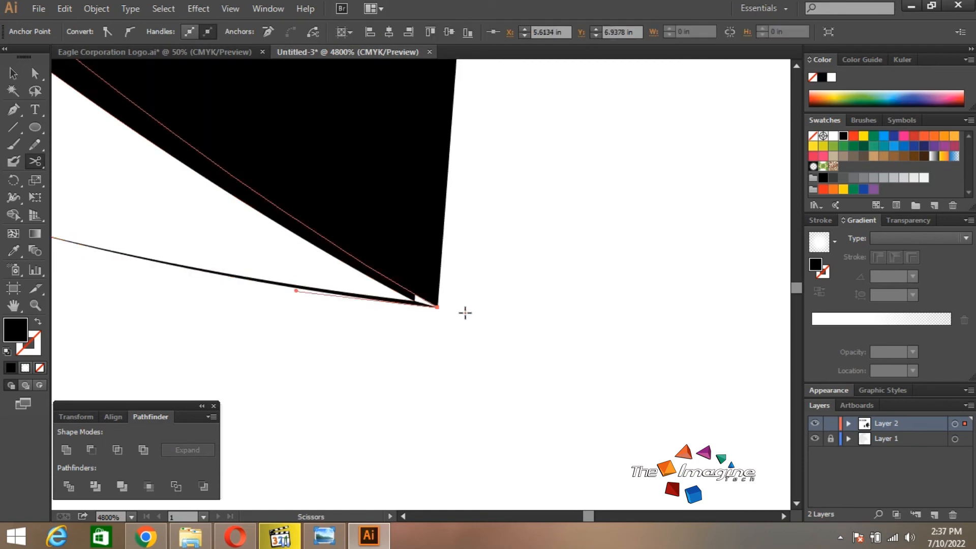
# Step: Delete the cut-off sliver below the crescent's lower tip
pyautogui.press('a')
pyautogui.hscroll(-5, 246, 270)
pyautogui.scroll(1, 246, 270)
pyautogui.moveTo(244, 267); pyautogui.dragTo(318, 320)
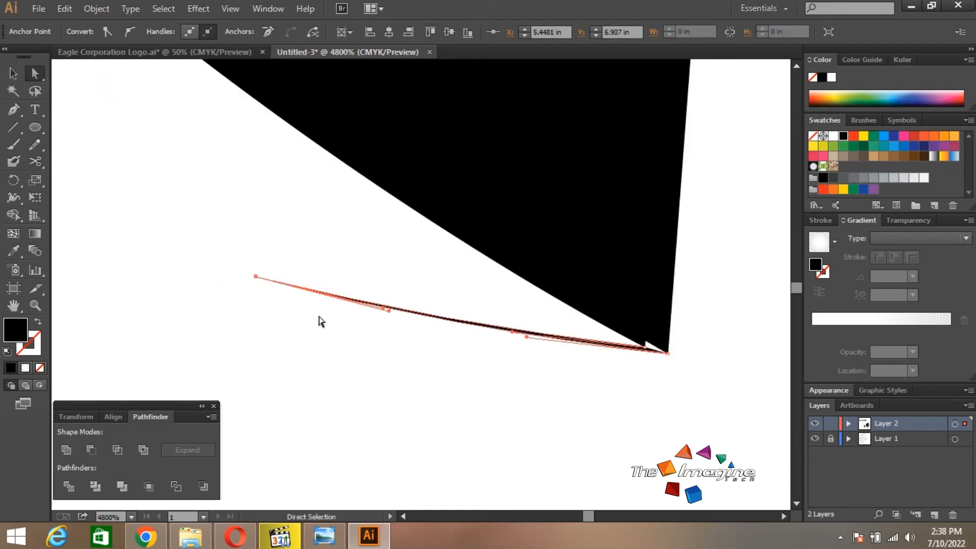
pyautogui.press('Delete')
pyautogui.click(548, 355)
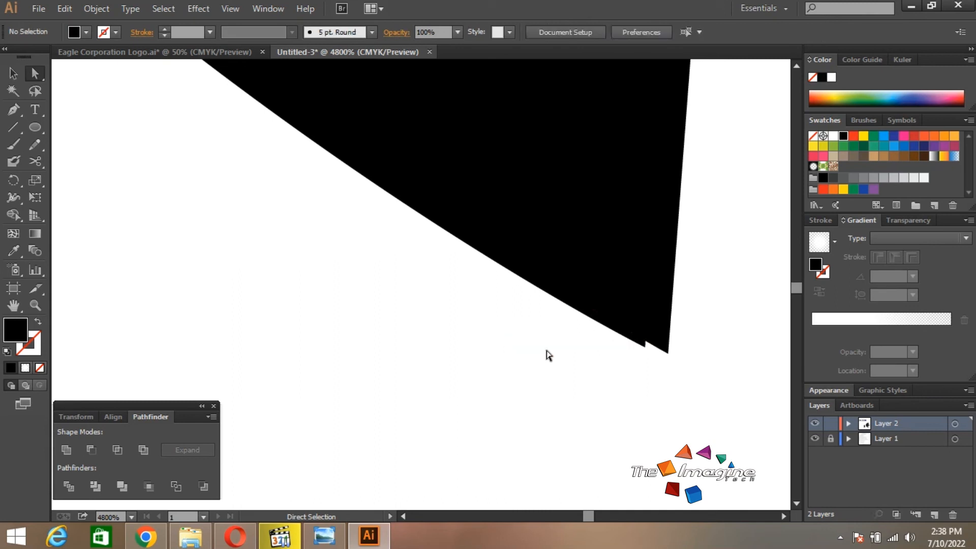
# Step: Swap the opened crescent's fill and stroke so that it has a black outline and no fill
pyautogui.press('z')
pyautogui.keyDown('alt'); pyautogui.click(562, 269); pyautogui.keyUp('alt')
pyautogui.keyDown('alt'); pyautogui.click(384, 277); pyautogui.keyUp('alt')
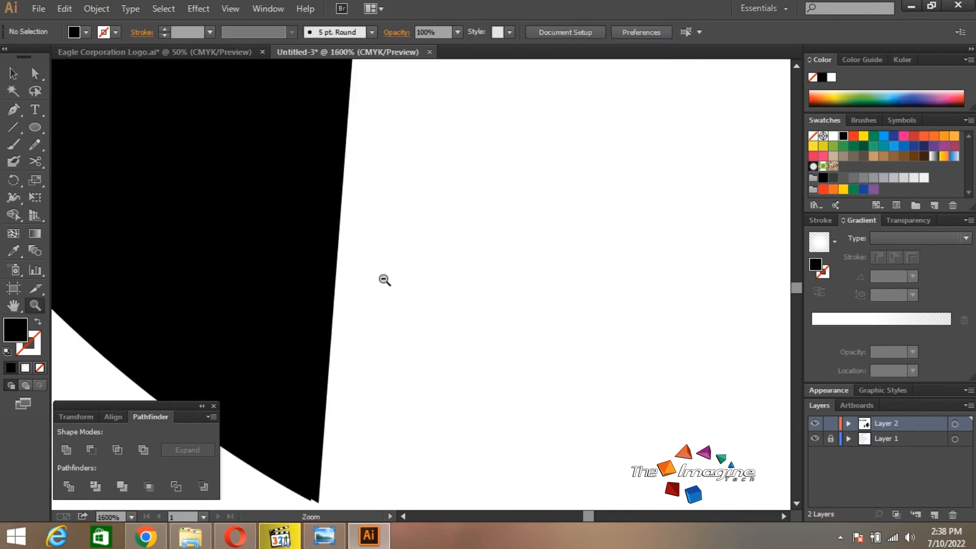
pyautogui.keyDown('alt'); pyautogui.click(384, 279); pyautogui.keyUp('alt')
pyautogui.moveTo(384, 279); pyautogui.dragTo(464, 361)
pyautogui.click(464, 360)
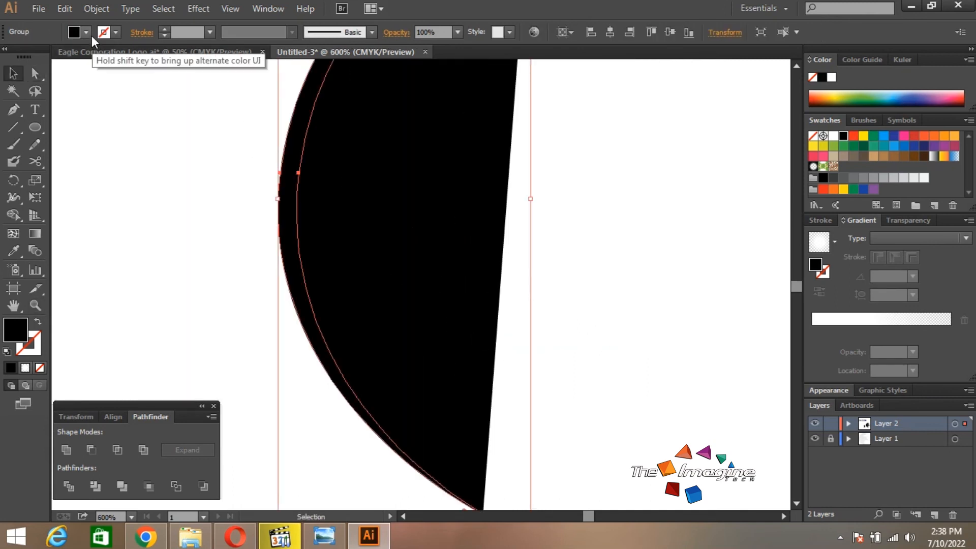
pyautogui.hotkey('shift', 'x')
pyautogui.scroll(-3, 407, 370)
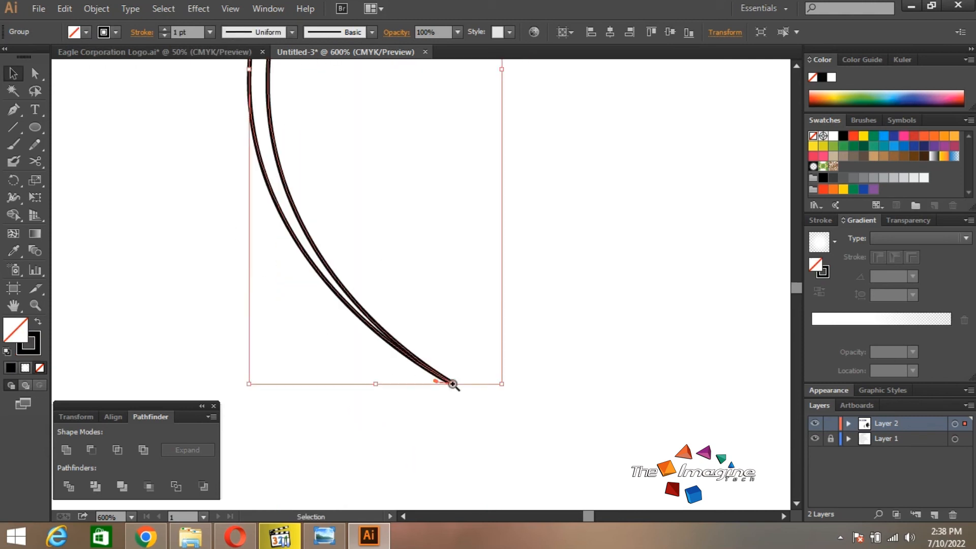
# Step: Close the crescent's open outline and give it a black fill with no stroke
pyautogui.hotkey('ctrl', 'shift', 'a')
pyautogui.keyDown('ctrl'); pyautogui.click(434, 324); pyautogui.keyUp('ctrl')
pyautogui.moveTo(508, 228); pyautogui.dragTo(404, 341)
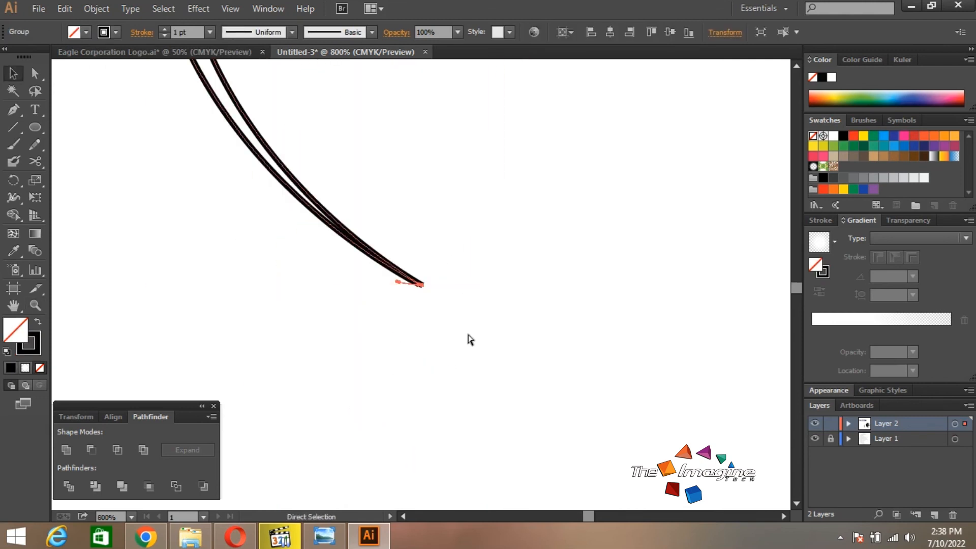
pyautogui.press('z')
pyautogui.keyDown('ctrl'); pyautogui.keyDown('alt'); pyautogui.click(383, 232); pyautogui.keyUp('alt'); pyautogui.keyUp('ctrl')
pyautogui.keyDown('ctrl'); pyautogui.keyDown('alt'); pyautogui.click(383, 233); pyautogui.keyUp('alt'); pyautogui.keyUp('ctrl')
pyautogui.keyDown('ctrl'); pyautogui.keyDown('alt'); pyautogui.click(382, 233); pyautogui.keyUp('alt'); pyautogui.keyUp('ctrl')
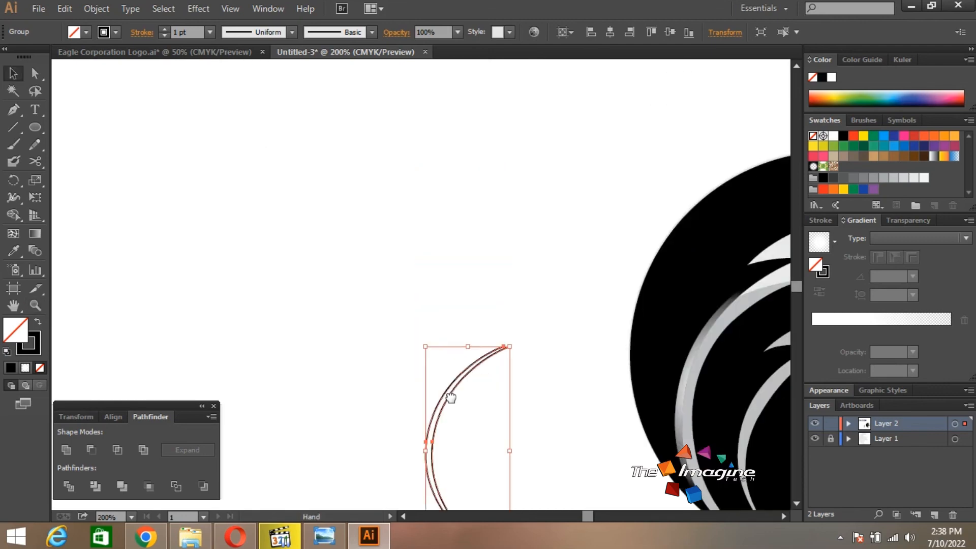
pyautogui.moveTo(451, 398); pyautogui.dragTo(425, 281)
pyautogui.hotkey('shift', 'x')
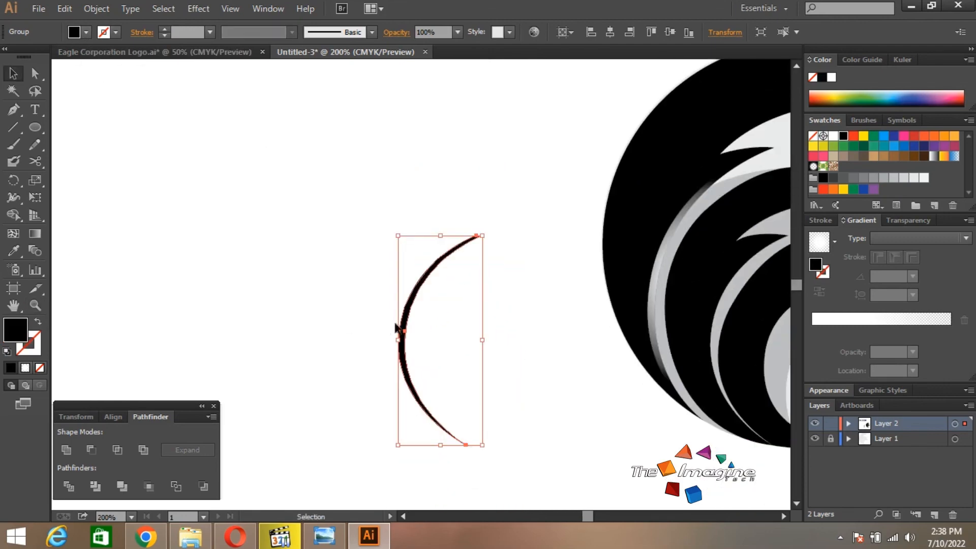
# Step: Place the crescent beside the logo's middle grey feather stripe and copy the outer highlight's radial gradient onto it with the Eyedropper
pyautogui.moveTo(493, 364); pyautogui.dragTo(342, 338)
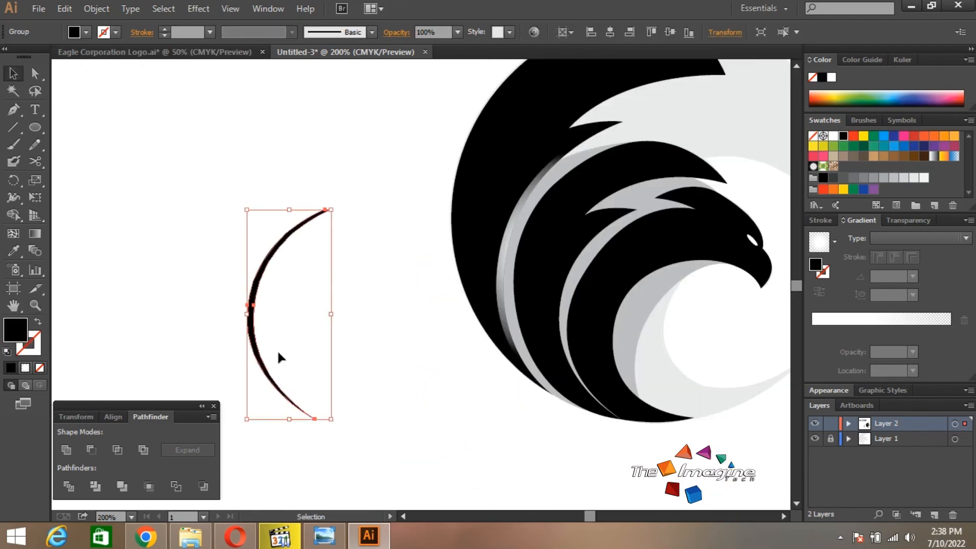
pyautogui.moveTo(278, 352); pyautogui.dragTo(562, 343)
pyautogui.hotkey('ctrl', '+')
pyautogui.hotkey('ctrl', '+')
pyautogui.press('i')
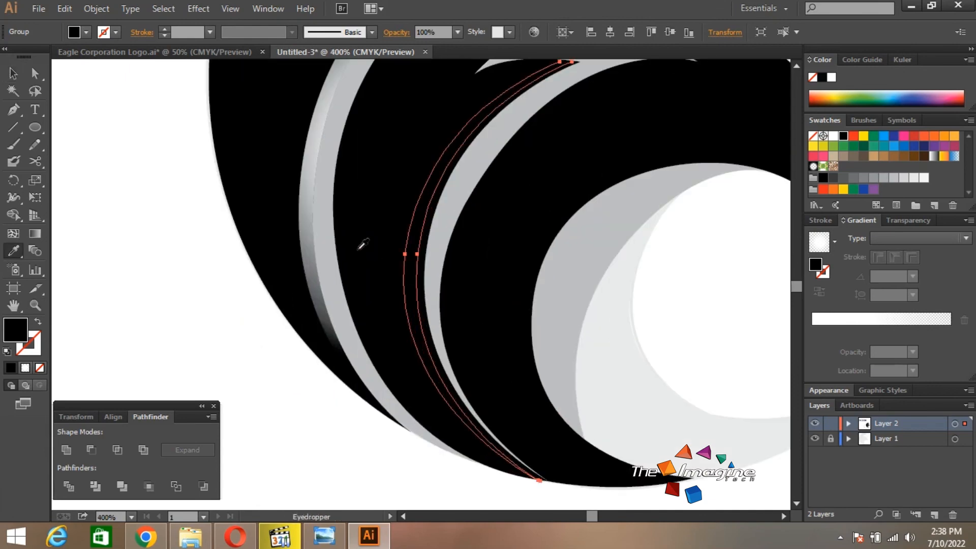
pyautogui.click(310, 226)
# Step: Move the gradient crescent flush against the outer edge of the middle grey feather stripe
pyautogui.hotkey('ctrl', '+')
pyautogui.hotkey('ctrl', '+')
pyautogui.hotkey('ctrl', '+')
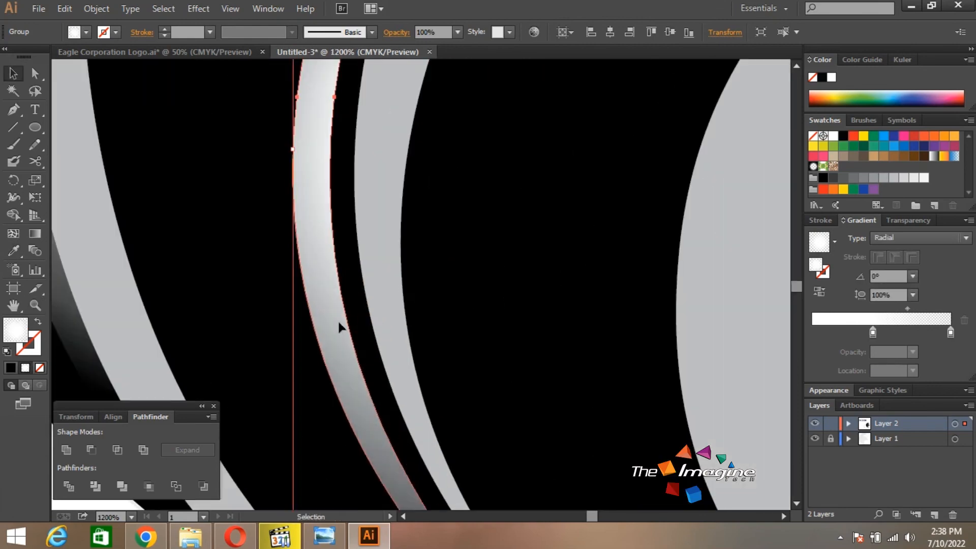
pyautogui.moveTo(339, 326); pyautogui.dragTo(358, 328)
pyautogui.keyDown('ctrl'); pyautogui.keyDown('alt'); pyautogui.click(435, 303); pyautogui.keyUp('alt'); pyautogui.keyUp('ctrl')
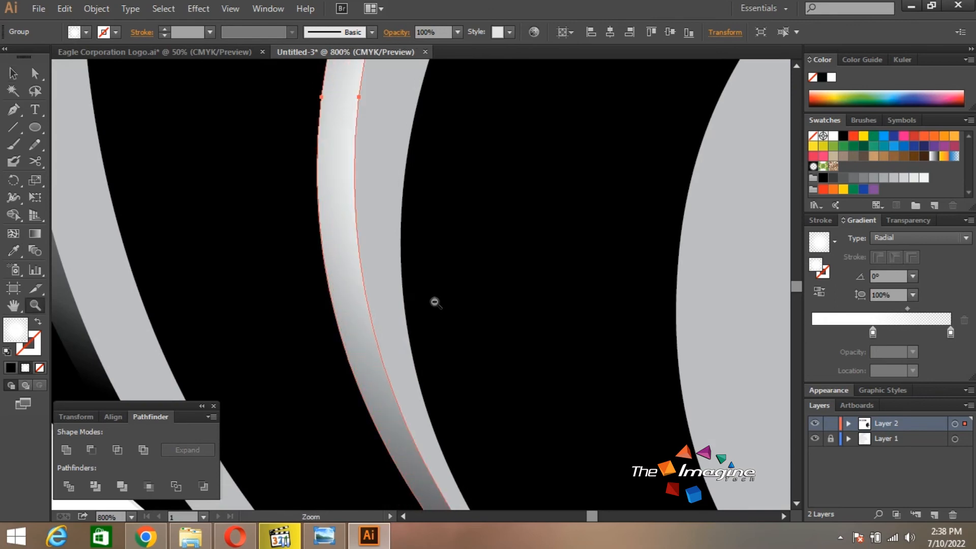
pyautogui.keyDown('ctrl'); pyautogui.keyDown('alt'); pyautogui.click(452, 316); pyautogui.keyUp('alt'); pyautogui.keyUp('ctrl')
pyautogui.keyDown('ctrl'); pyautogui.keyDown('alt'); pyautogui.click(457, 313); pyautogui.keyUp('alt'); pyautogui.keyUp('ctrl')
pyautogui.keyDown('ctrl'); pyautogui.keyDown('alt'); pyautogui.click(461, 302); pyautogui.keyUp('alt'); pyautogui.keyUp('ctrl')
pyautogui.keyDown('ctrl'); pyautogui.keyDown('alt'); pyautogui.click(465, 305); pyautogui.keyUp('alt'); pyautogui.keyUp('ctrl')
pyautogui.click(473, 384)
pyautogui.moveTo(401, 284); pyautogui.dragTo(415, 350)
pyautogui.click(362, 326)
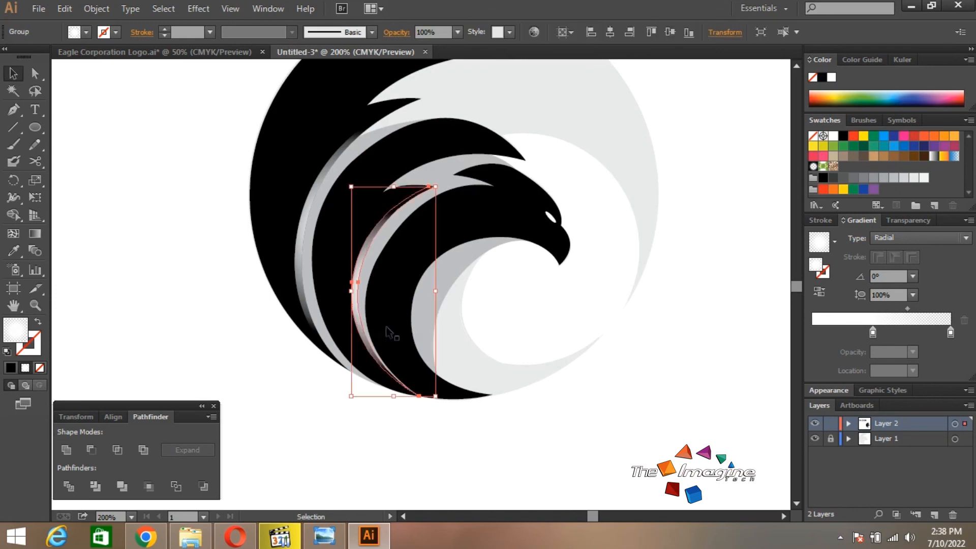
# Step: Duplicate the black eagle head shape into the empty area beside the logo and offset a second copy slightly to its left
pyautogui.click(480, 244)
pyautogui.keyDown('shift'); pyautogui.click(414, 340); pyautogui.keyUp('shift')
pyautogui.moveTo(410, 348); pyautogui.dragTo(80, 350)
pyautogui.moveTo(165, 323); pyautogui.dragTo(379, 298)
pyautogui.keyDown('ctrl'); pyautogui.click(343, 303); pyautogui.keyUp('ctrl')
pyautogui.moveTo(341, 330); pyautogui.dragTo(334, 330)
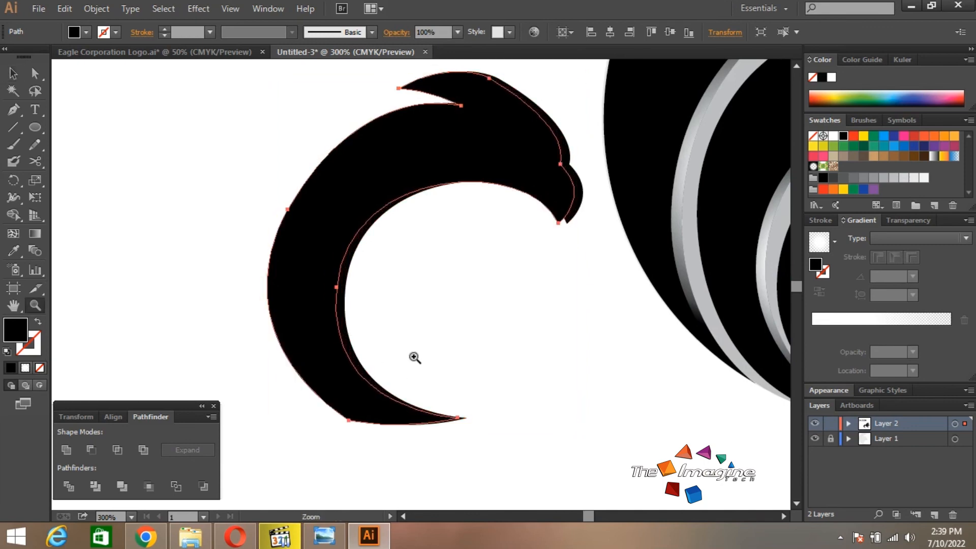
# Step: Move the front copy's lower tail tip anchor onto the tail tip of the copy behind it
pyautogui.keyDown('ctrl'); pyautogui.click(414, 357); pyautogui.keyUp('ctrl')
pyautogui.keyDown('ctrl'); pyautogui.click(407, 312); pyautogui.keyUp('ctrl')
pyautogui.keyDown('ctrl'); pyautogui.click(453, 295); pyautogui.keyUp('ctrl')
pyautogui.press('a')
pyautogui.click(534, 374)
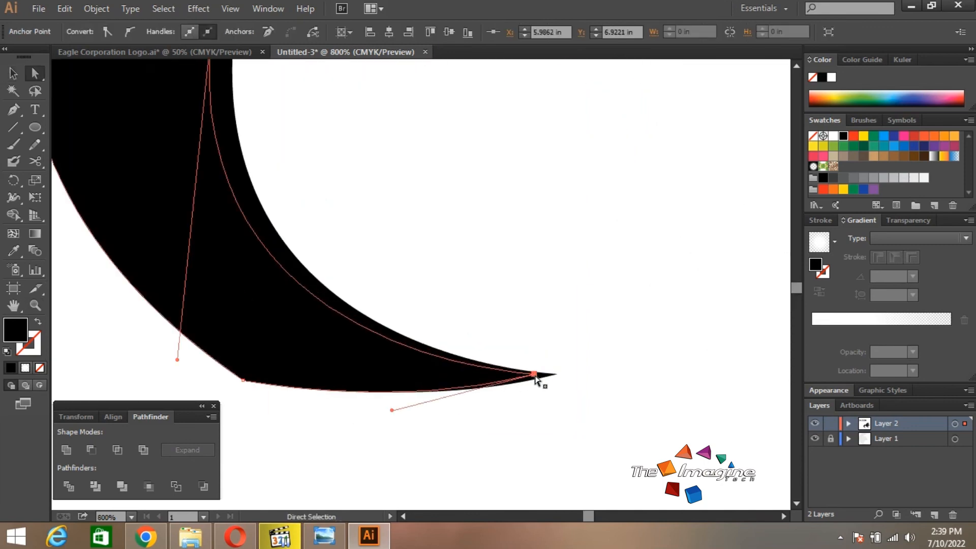
pyautogui.moveTo(534, 375); pyautogui.dragTo(555, 376)
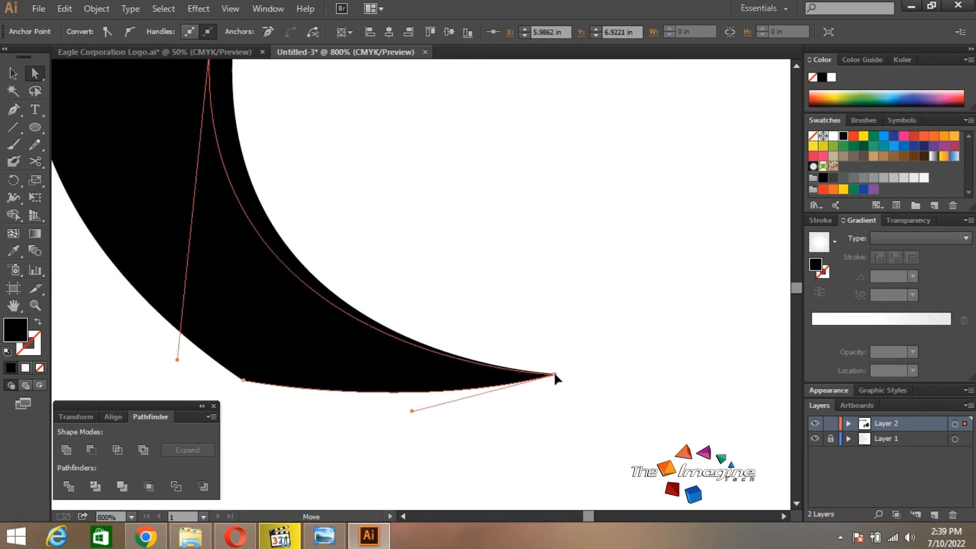
pyautogui.click(563, 287)
# Step: Subtract the front eagle head copy from the one behind it with Pathfinder Minus Front
pyautogui.press('z')
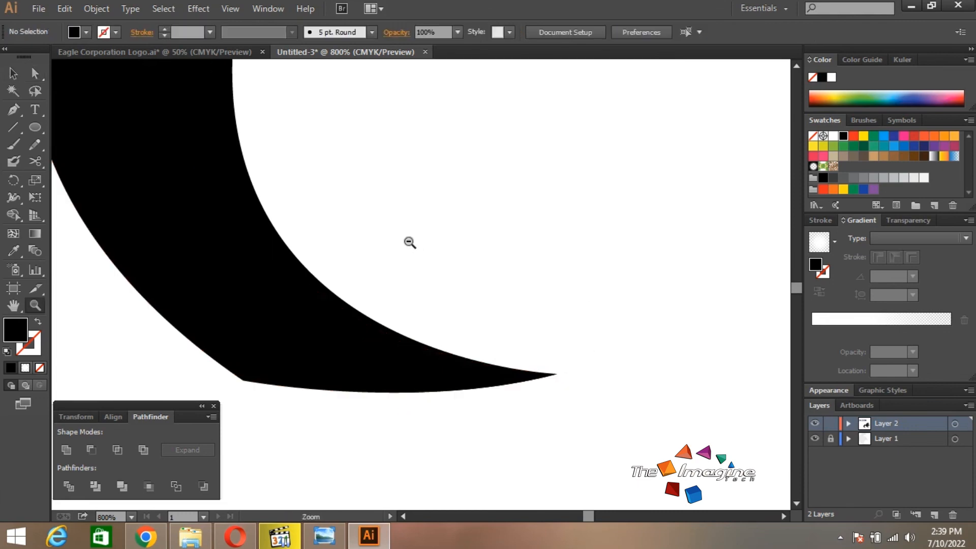
pyautogui.keyDown('alt'); pyautogui.click(409, 243); pyautogui.keyUp('alt')
pyautogui.keyDown('alt'); pyautogui.click(409, 242); pyautogui.keyUp('alt')
pyautogui.press('v')
pyautogui.moveTo(366, 239); pyautogui.dragTo(439, 312)
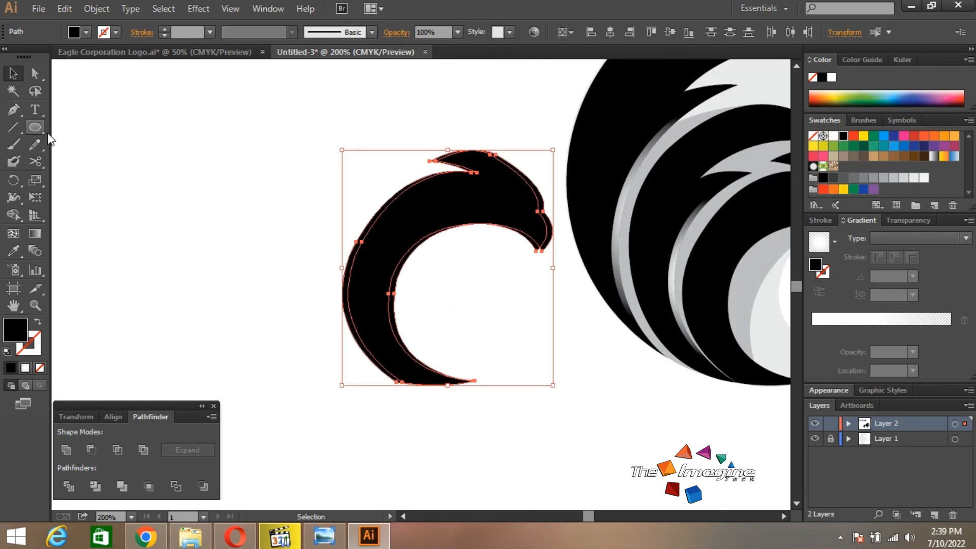
pyautogui.click(91, 449)
# Step: Delete the leftover head and beak pieces, keeping only the thin inner crescent
pyautogui.click(289, 268)
pyautogui.press('a')
pyautogui.moveTo(452, 120); pyautogui.dragTo(514, 207)
pyautogui.press('Delete')
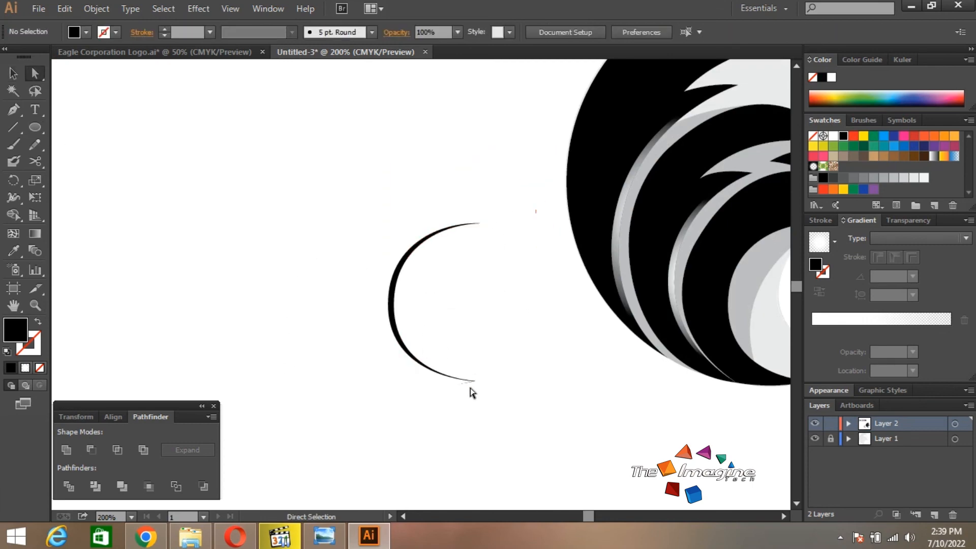
# Step: Delete the stray sliver fragments below the thin crescent's lower tip
pyautogui.press('z')
pyautogui.moveTo(440, 337); pyautogui.dragTo(512, 410)
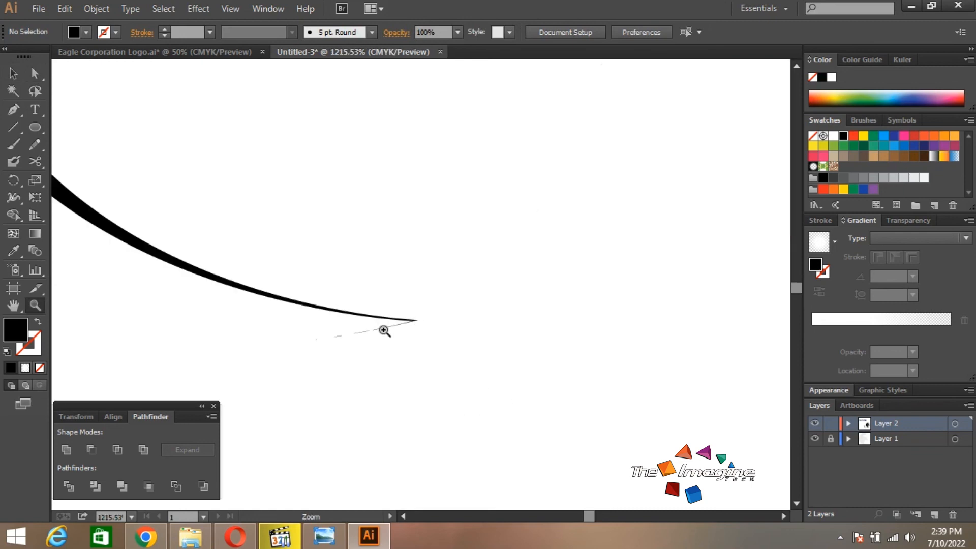
pyautogui.press('v')
pyautogui.click(384, 328)
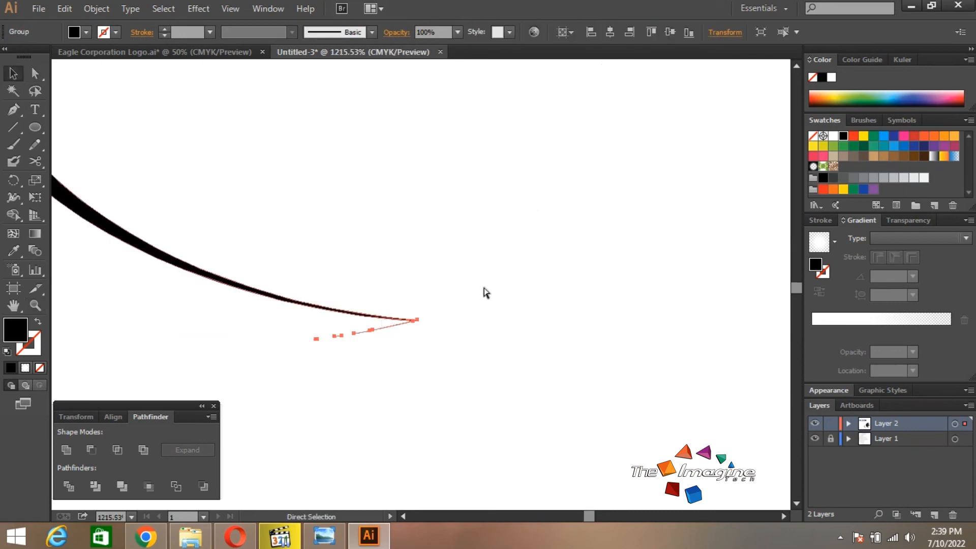
pyautogui.hotkey('ctrl', 'j')
pyautogui.click(626, 295)
pyautogui.press('a')
pyautogui.click(333, 354)
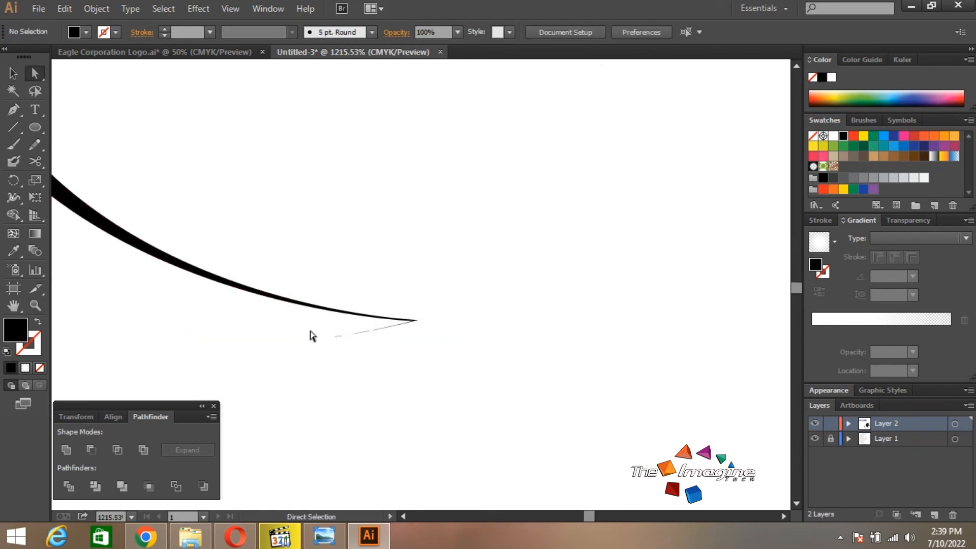
pyautogui.moveTo(310, 332); pyautogui.dragTo(380, 343)
pyautogui.press('Delete')
pyautogui.click(380, 343)
pyautogui.press('v')
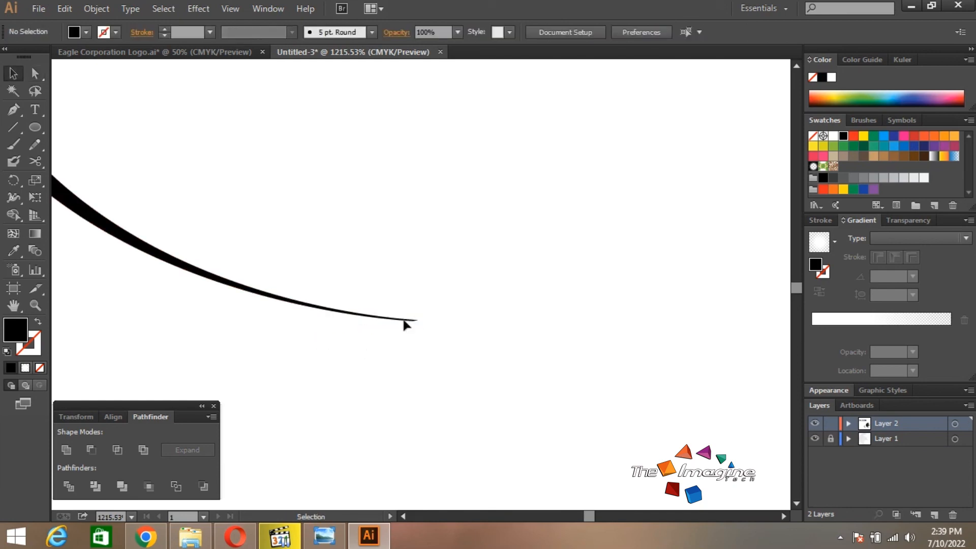
pyautogui.click(404, 320)
pyautogui.click(478, 294)
# Step: Move the thin black crescent onto the logo's head shape, beside the innermost grey band
pyautogui.press('z')
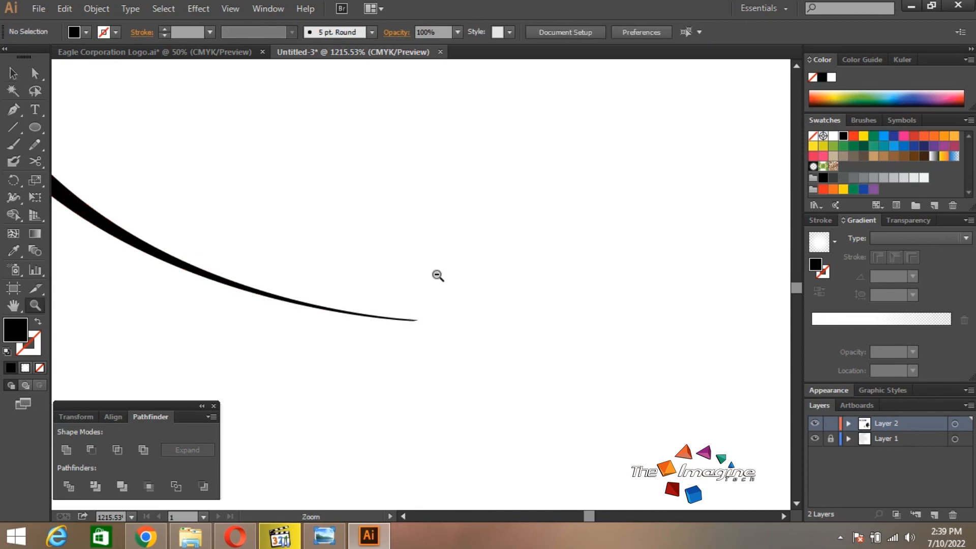
pyautogui.keyDown('ctrl'); pyautogui.keyDown('alt'); pyautogui.click(451, 270); pyautogui.keyUp('alt'); pyautogui.keyUp('ctrl')
pyautogui.keyDown('ctrl'); pyautogui.keyDown('alt'); pyautogui.click(453, 270); pyautogui.keyUp('alt'); pyautogui.keyUp('ctrl')
pyautogui.keyDown('ctrl'); pyautogui.keyDown('alt'); pyautogui.click(453, 270); pyautogui.keyUp('alt'); pyautogui.keyUp('ctrl')
pyautogui.keyDown('ctrl'); pyautogui.keyDown('alt'); pyautogui.click(453, 270); pyautogui.keyUp('alt'); pyautogui.keyUp('ctrl')
pyautogui.keyDown('ctrl'); pyautogui.keyDown('alt'); pyautogui.click(452, 270); pyautogui.keyUp('alt'); pyautogui.keyUp('ctrl')
pyautogui.moveTo(483, 260); pyautogui.dragTo(371, 288)
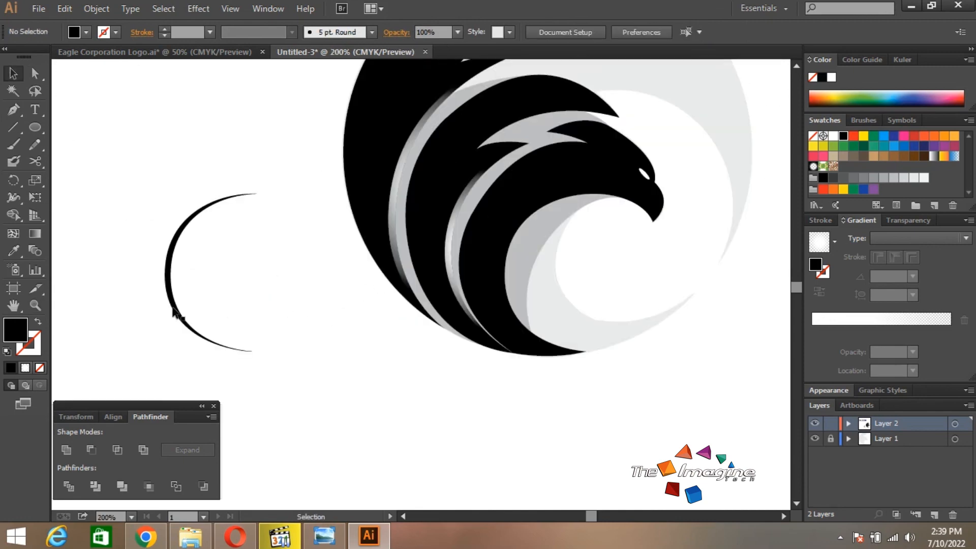
pyautogui.moveTo(172, 310); pyautogui.dragTo(497, 311)
# Step: Copy the radial gradient from the middle feather highlight onto the thin crescent with the Eyedropper
pyautogui.hotkey('ctrl', 'space')
pyautogui.keyDown('ctrl'); pyautogui.click(506, 282); pyautogui.keyUp('ctrl')
pyautogui.press('i')
pyautogui.click(335, 251)
# Step: Align the thin gradient crescent flush with the outer edge of the innermost grey band, leaving no black gap
pyautogui.hotkey('ctrl', 'space')
pyautogui.keyDown('ctrl'); pyautogui.click(431, 305); pyautogui.keyUp('ctrl')
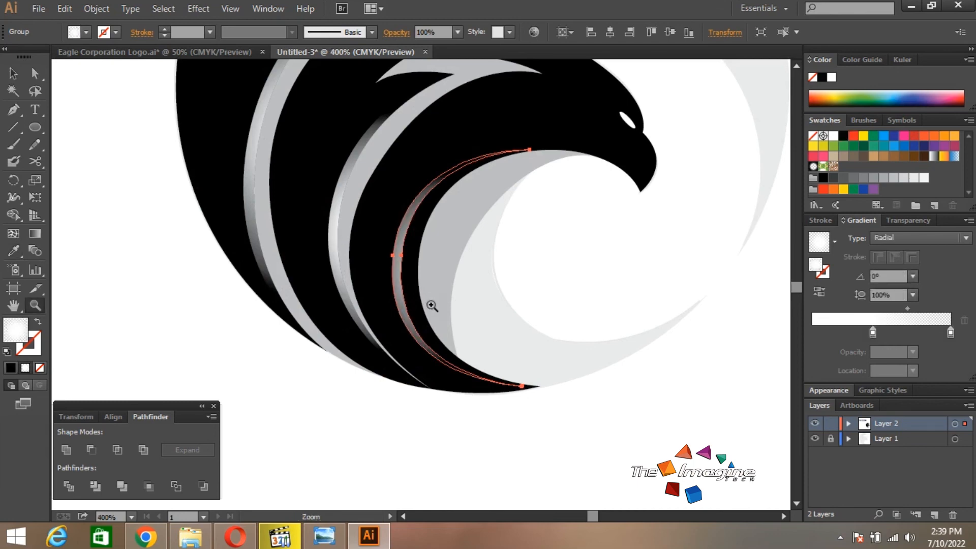
pyautogui.keyDown('ctrl'); pyautogui.click(432, 305); pyautogui.keyUp('ctrl')
pyautogui.keyDown('ctrl'); pyautogui.click(433, 305); pyautogui.keyUp('ctrl')
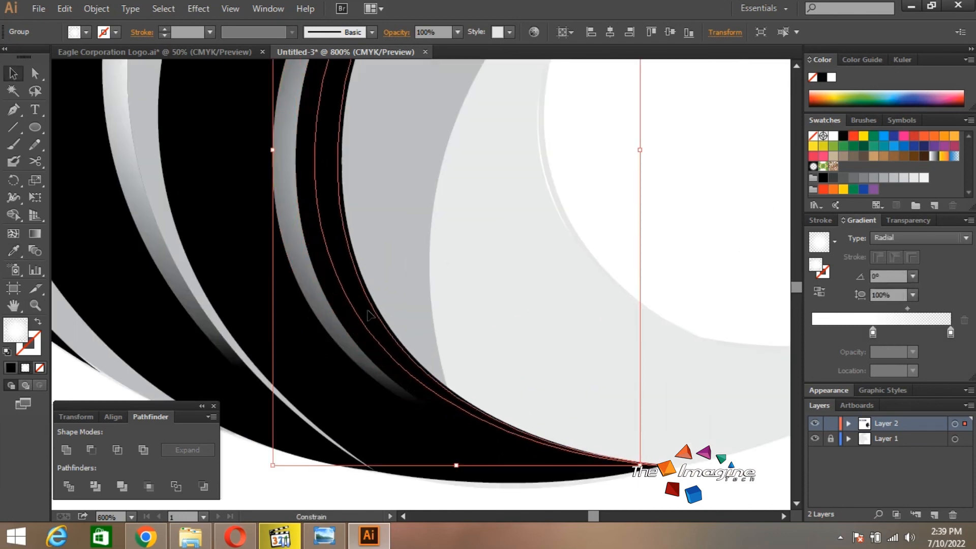
pyautogui.moveTo(367, 310); pyautogui.dragTo(372, 311)
pyautogui.hotkey('ctrl', 'space')
pyautogui.moveTo(412, 262); pyautogui.dragTo(358, 322)
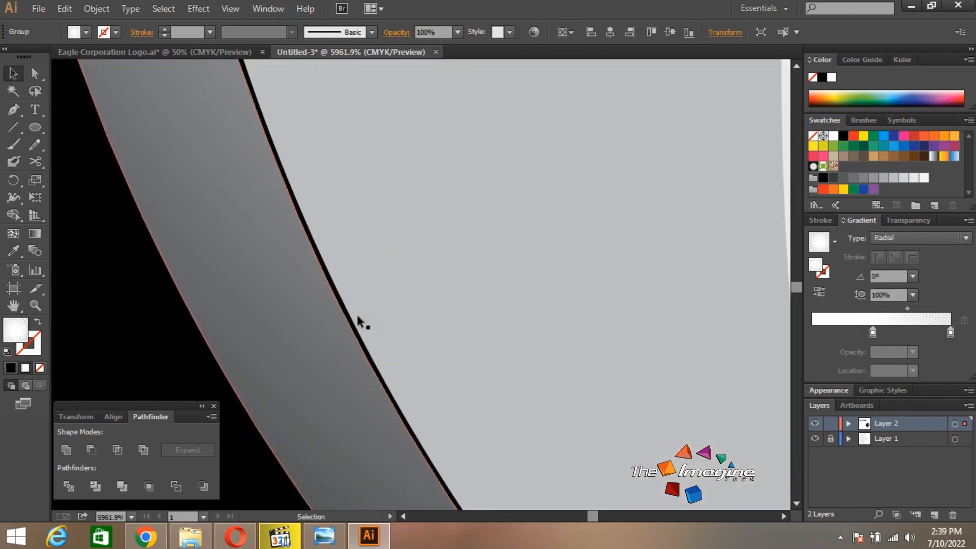
pyautogui.keyDown('ctrl'); pyautogui.keyDown('alt'); pyautogui.click(401, 308); pyautogui.keyUp('alt'); pyautogui.keyUp('ctrl')
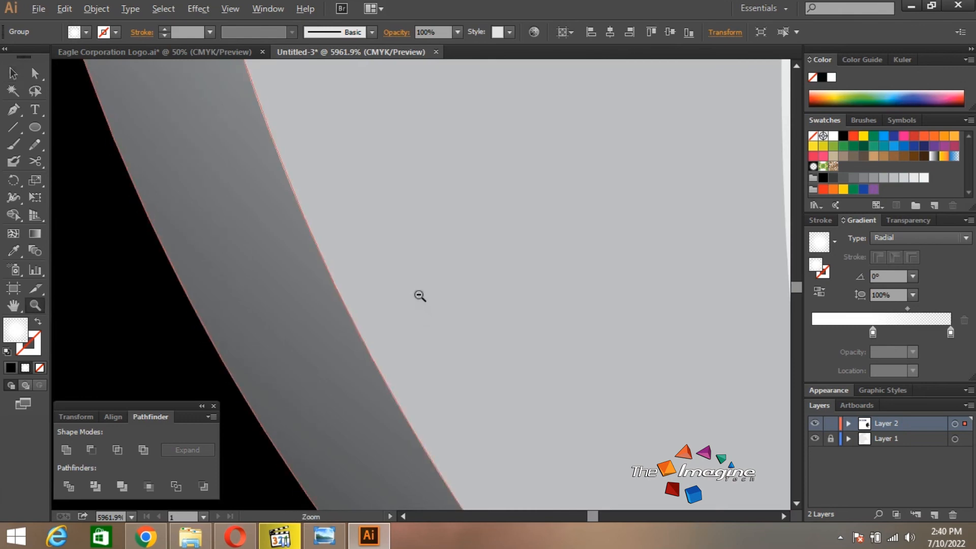
pyautogui.keyDown('ctrl'); pyautogui.keyDown('alt'); pyautogui.click(419, 295); pyautogui.keyUp('alt'); pyautogui.keyUp('ctrl')
pyautogui.keyDown('ctrl'); pyautogui.keyDown('alt'); pyautogui.click(447, 278); pyautogui.keyUp('alt'); pyautogui.keyUp('ctrl')
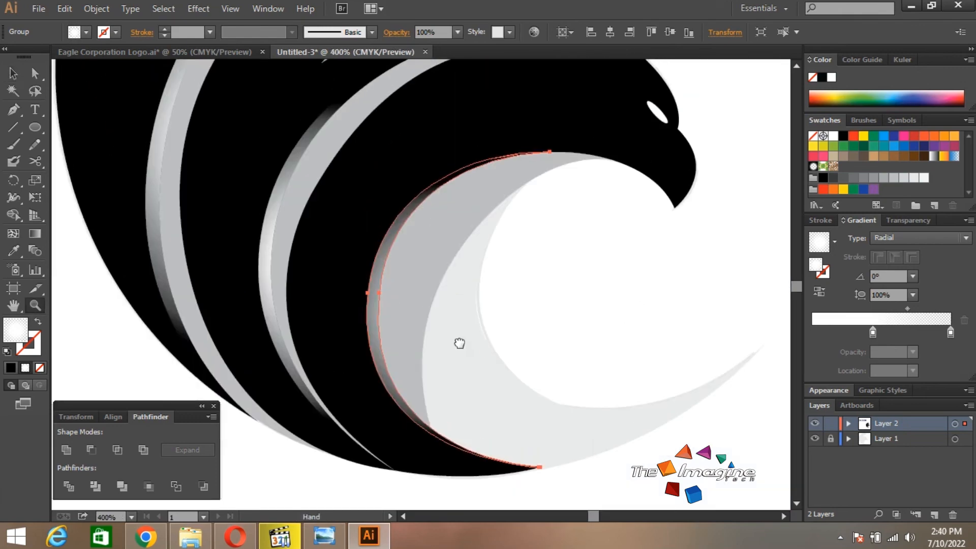
pyautogui.press('v')
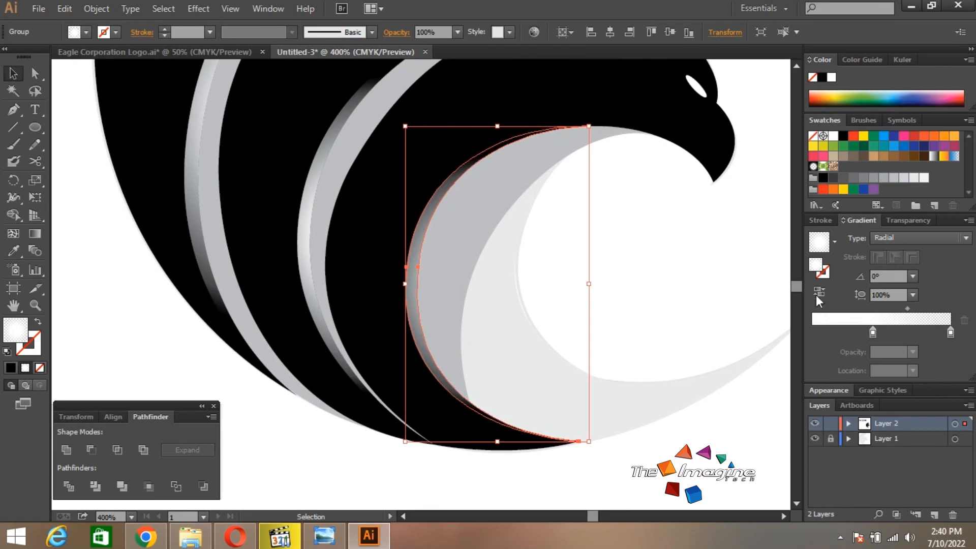
# Step: Move the opaque white stop of the innermost feather highlight's radial gradient to location 67.35%
pyautogui.press('i')
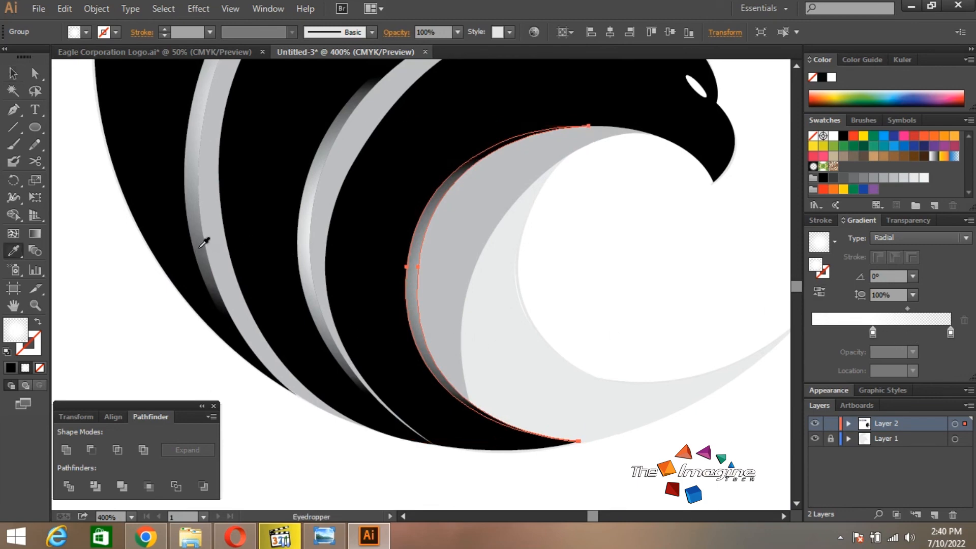
pyautogui.press('v')
pyautogui.click(873, 332)
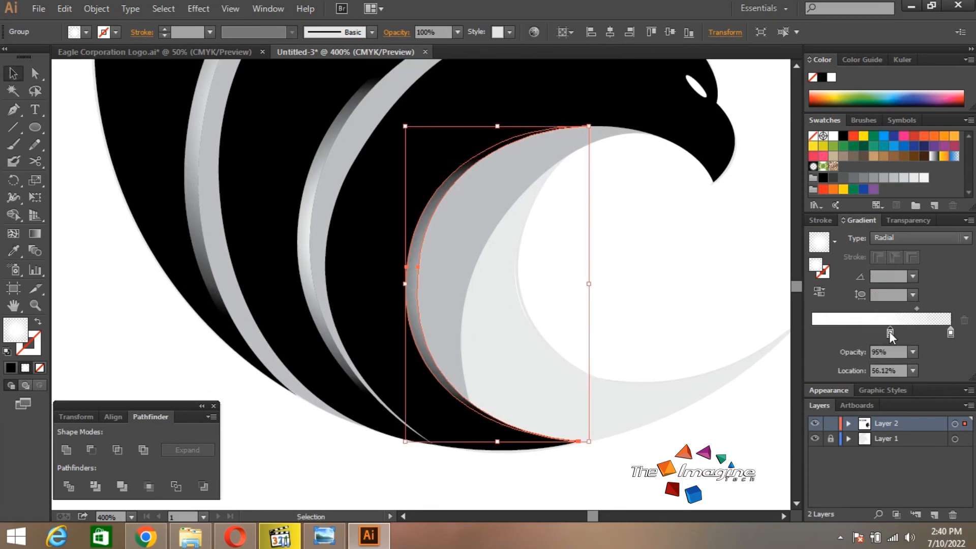
pyautogui.moveTo(873, 332); pyautogui.dragTo(890, 333)
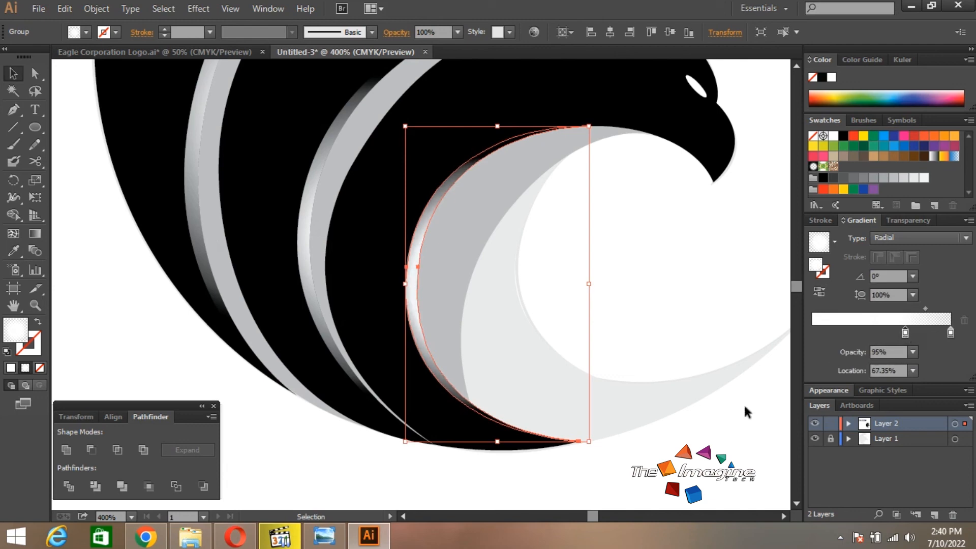
pyautogui.hotkey('ctrl', 'shift', 'a')
# Step: Redirect the innermost highlight's radial gradient to run upward from its lower end, at an angle of about 108°
pyautogui.press('z')
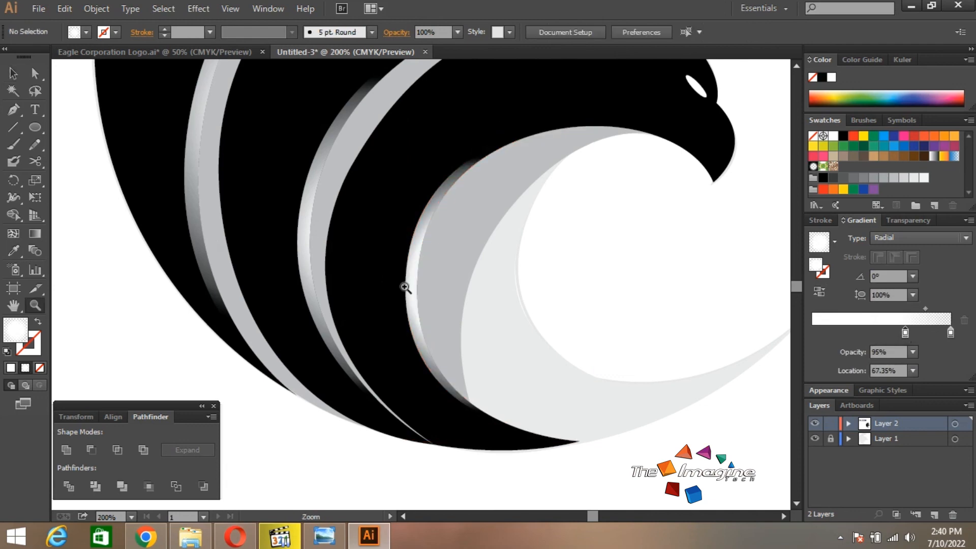
pyautogui.keyDown('ctrl'); pyautogui.keyDown('alt'); pyautogui.click(404, 287); pyautogui.keyUp('alt'); pyautogui.keyUp('ctrl')
pyautogui.keyDown('ctrl'); pyautogui.keyDown('alt'); pyautogui.click(404, 287); pyautogui.keyUp('alt'); pyautogui.keyUp('ctrl')
pyautogui.moveTo(433, 277); pyautogui.dragTo(449, 287)
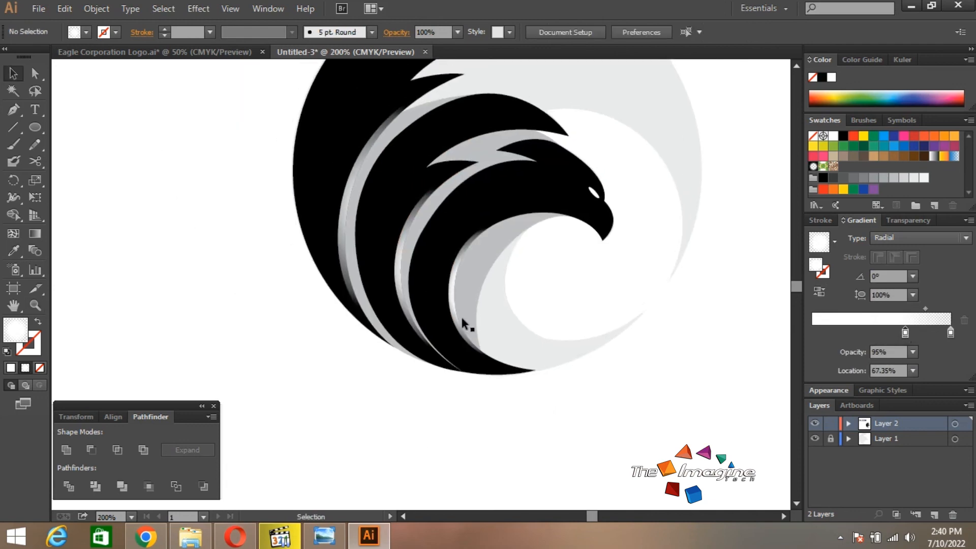
pyautogui.click(483, 349)
pyautogui.press('g')
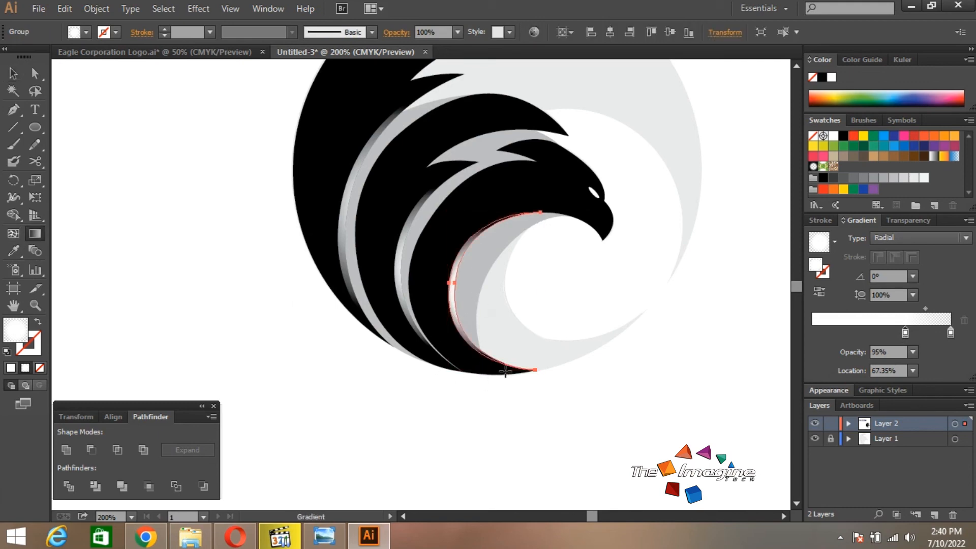
pyautogui.moveTo(507, 372); pyautogui.dragTo(459, 232)
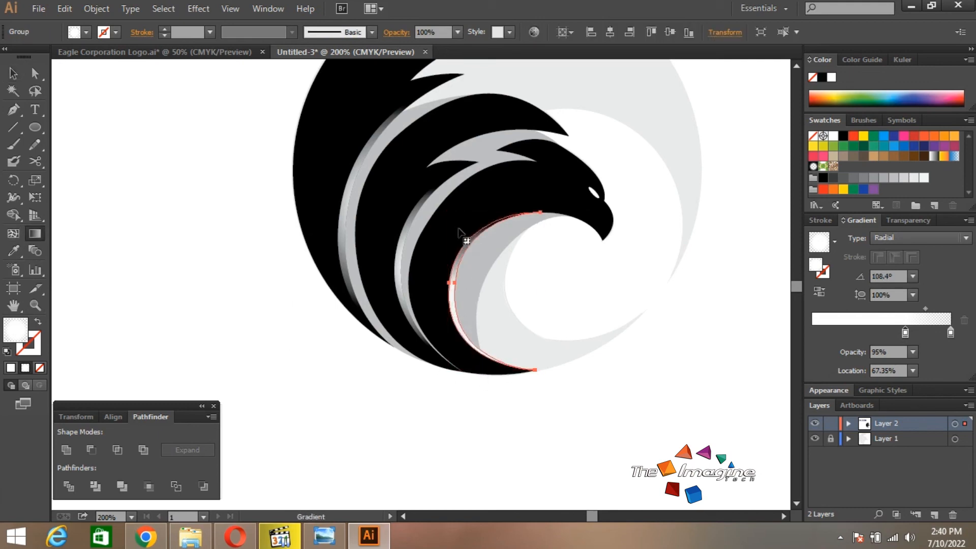
pyautogui.press('v')
pyautogui.click(501, 410)
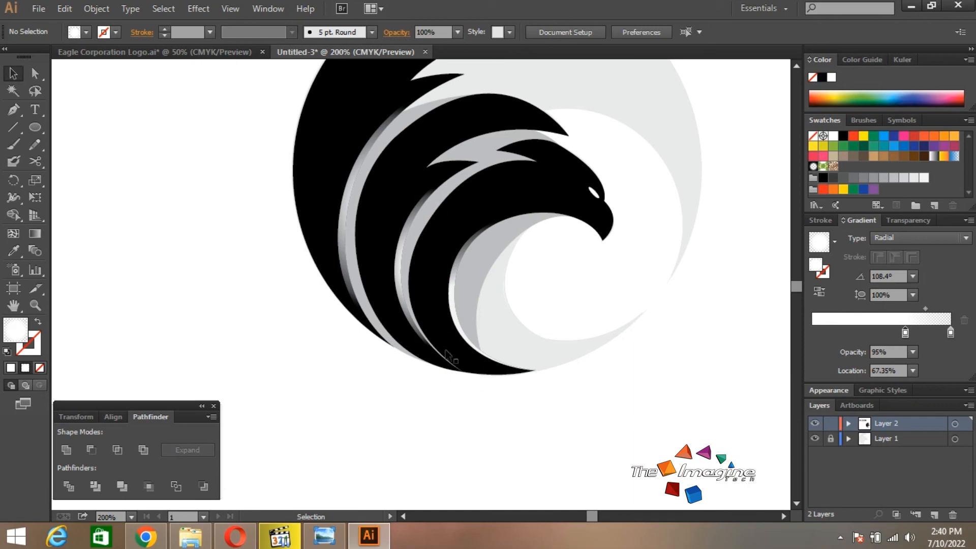
# Step: Redirect the middle feather highlight's radial gradient to run upward from its lower end, at an angle of about 95°
pyautogui.click(413, 328)
pyautogui.press('g')
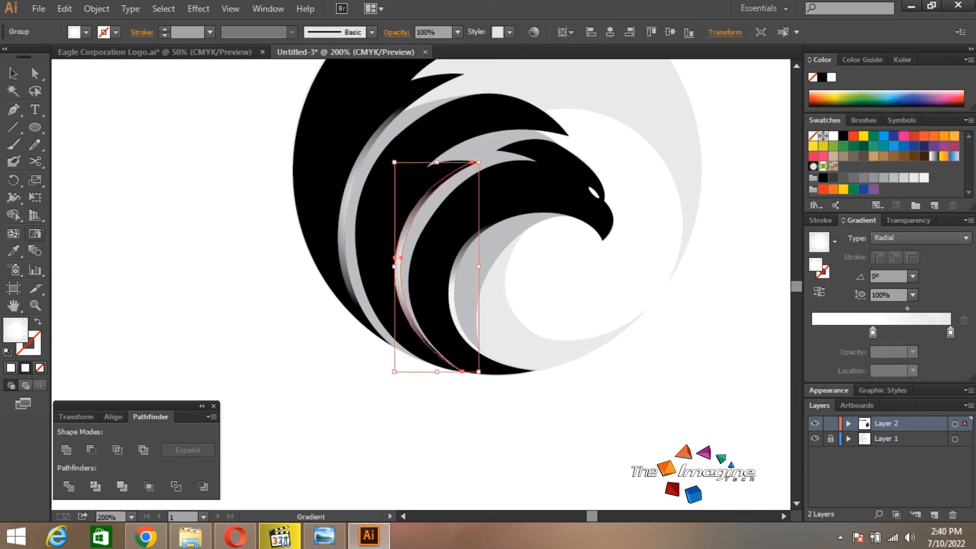
pyautogui.moveTo(427, 308); pyautogui.dragTo(403, 208)
pyautogui.press('space')
pyautogui.moveTo(407, 249); pyautogui.dragTo(473, 246)
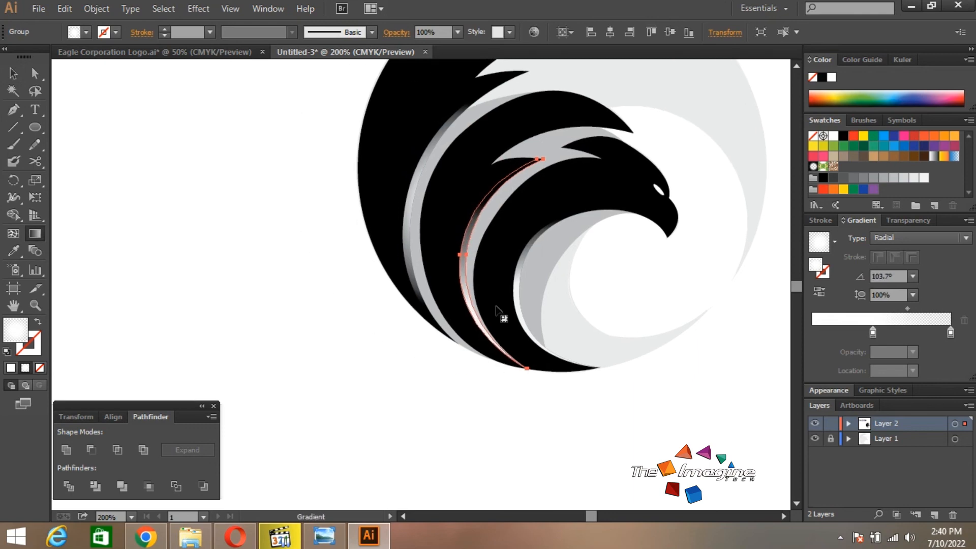
pyautogui.moveTo(504, 359); pyautogui.dragTo(492, 163)
pyautogui.press('space')
pyautogui.moveTo(432, 280); pyautogui.dragTo(466, 284)
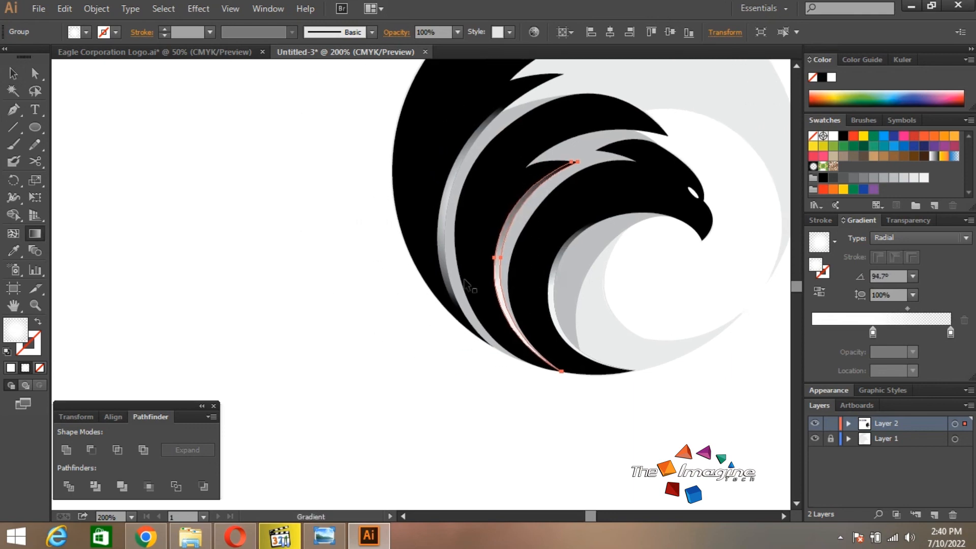
# Step: Redirect the outer feather highlight's radial gradient to run upward from its lower end, at an angle of about 92.5°
pyautogui.keyDown('ctrl'); pyautogui.click(449, 275); pyautogui.keyUp('ctrl')
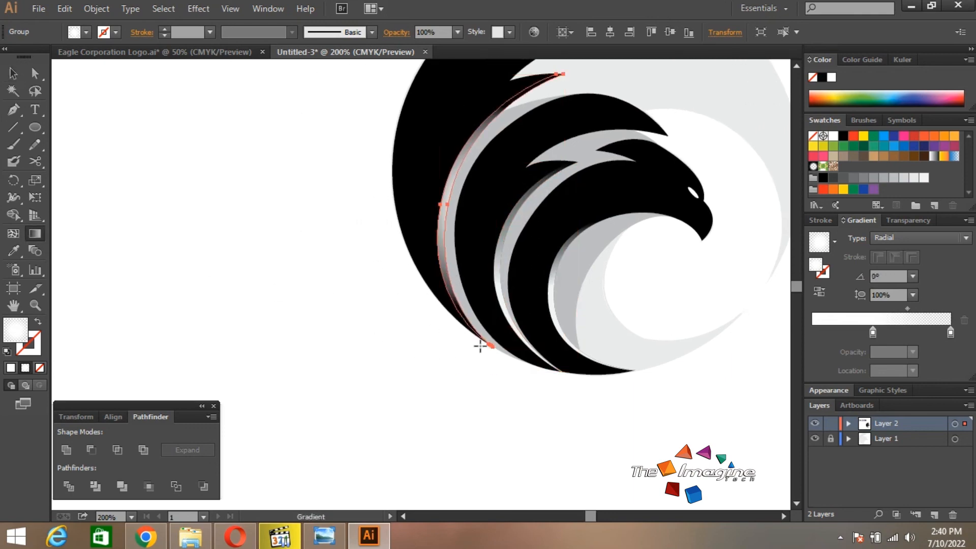
pyautogui.moveTo(480, 344); pyautogui.dragTo(468, 97)
pyautogui.press('space')
pyautogui.moveTo(495, 290); pyautogui.dragTo(468, 303)
pyautogui.press('v')
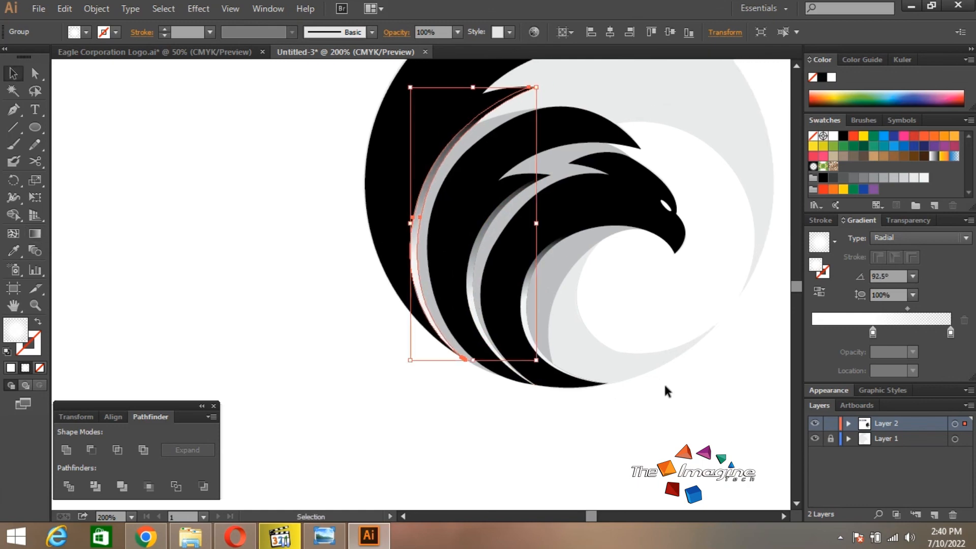
pyautogui.click(664, 386)
# Step: Select the large light grey ring shape behind the eagle and open its fill swatches
pyautogui.press('space')
pyautogui.moveTo(689, 393); pyautogui.dragTo(628, 417)
pyautogui.hotkey('ctrl', 'alt', 'space')
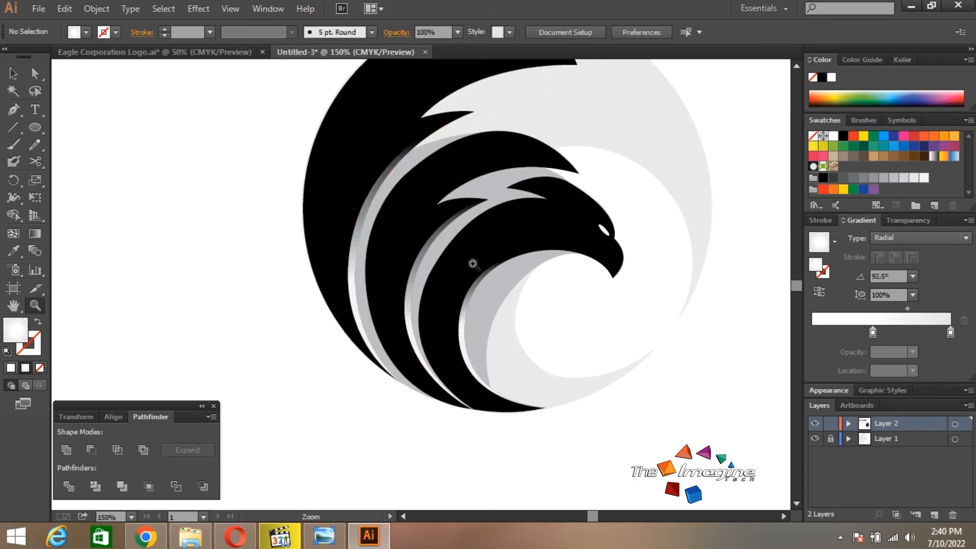
pyautogui.click(472, 264)
pyautogui.click(546, 198)
pyautogui.click(87, 34)
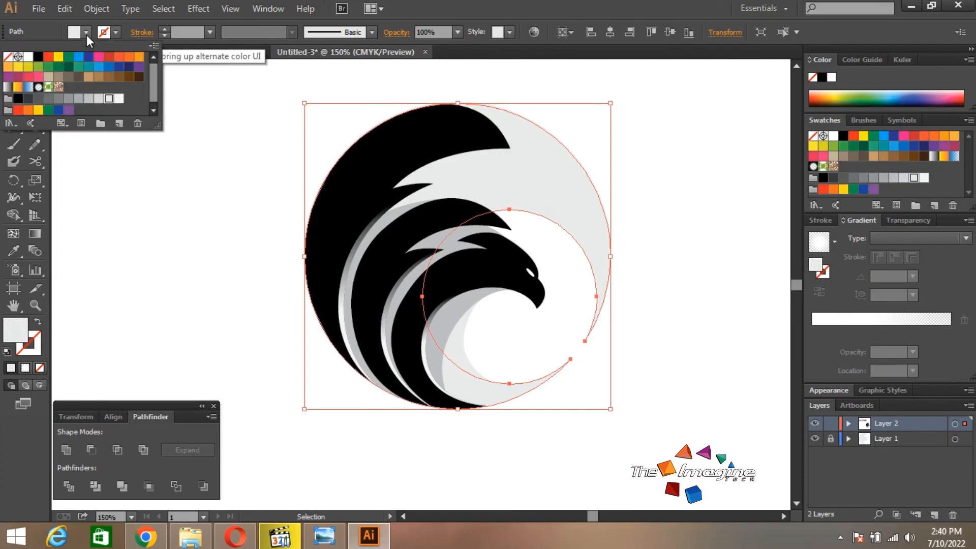